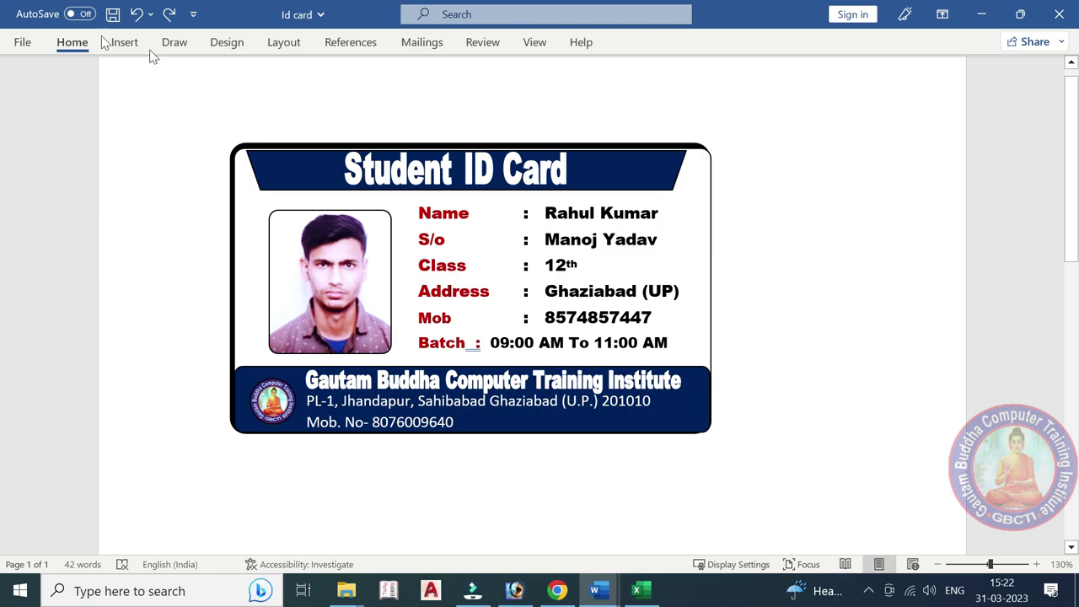
Start a new blank document (Document4) in place of the finished ID card.
left_click(20, 42)
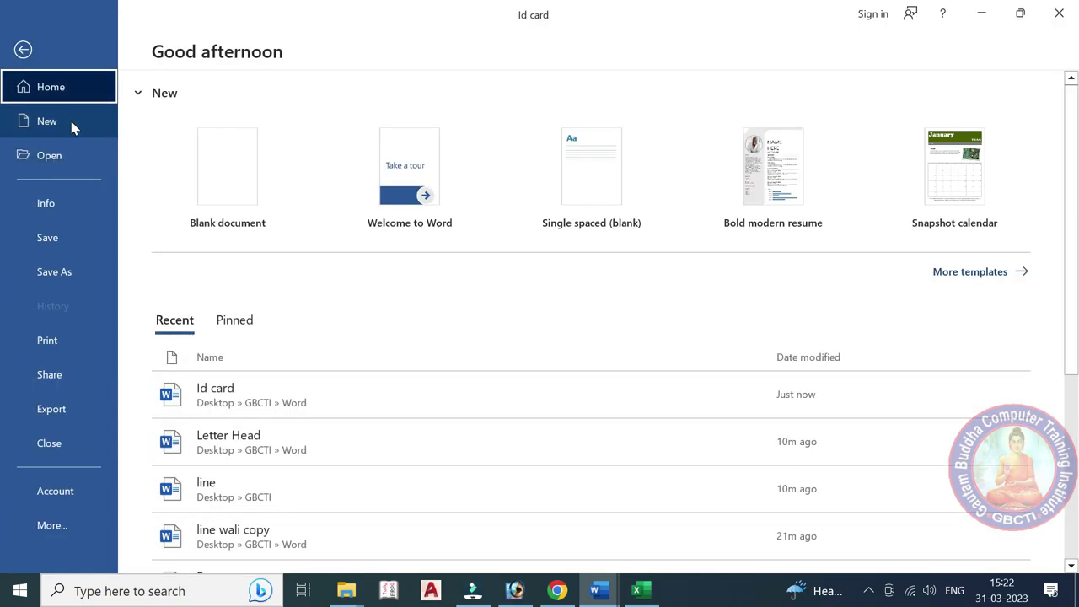
left_click(47, 122)
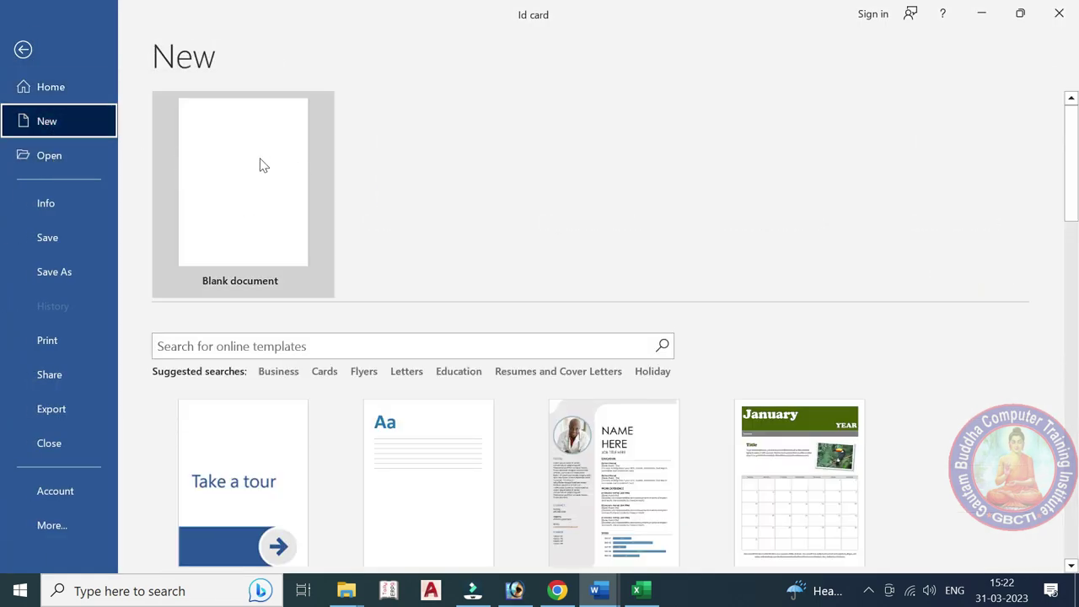
left_click(259, 163)
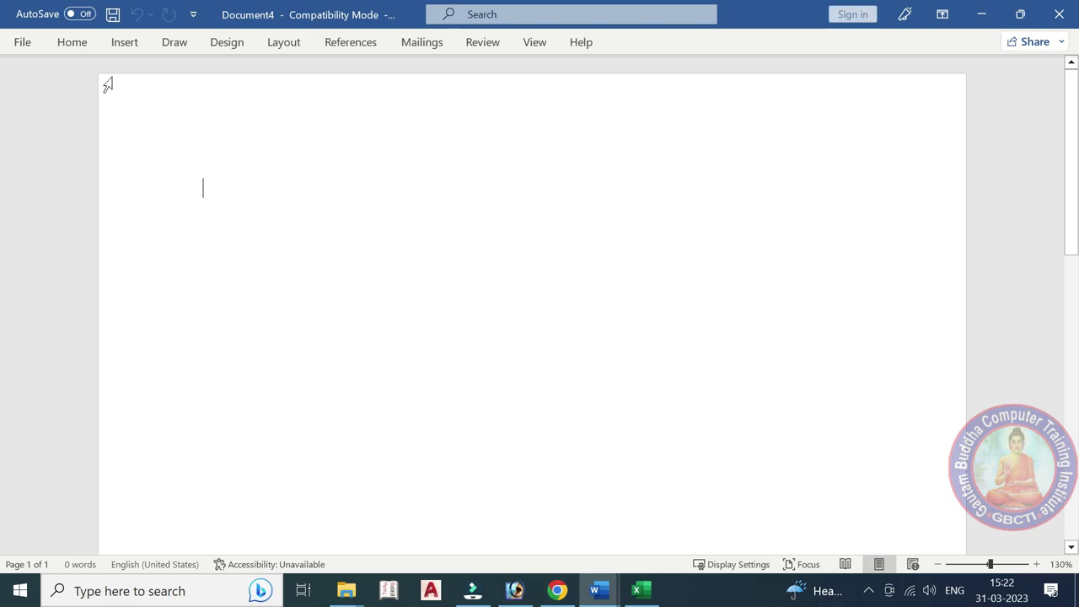
Draw a 7.78 × 13.41 cm rounded-rectangle card outline with only slightly curved corners.
left_click(67, 48)
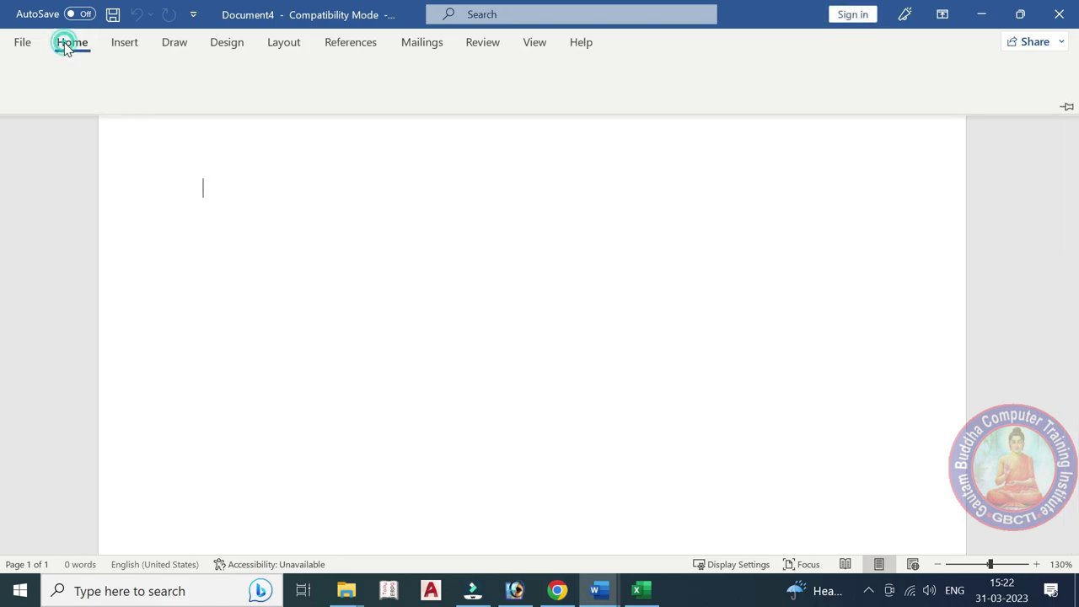
left_click(126, 47)
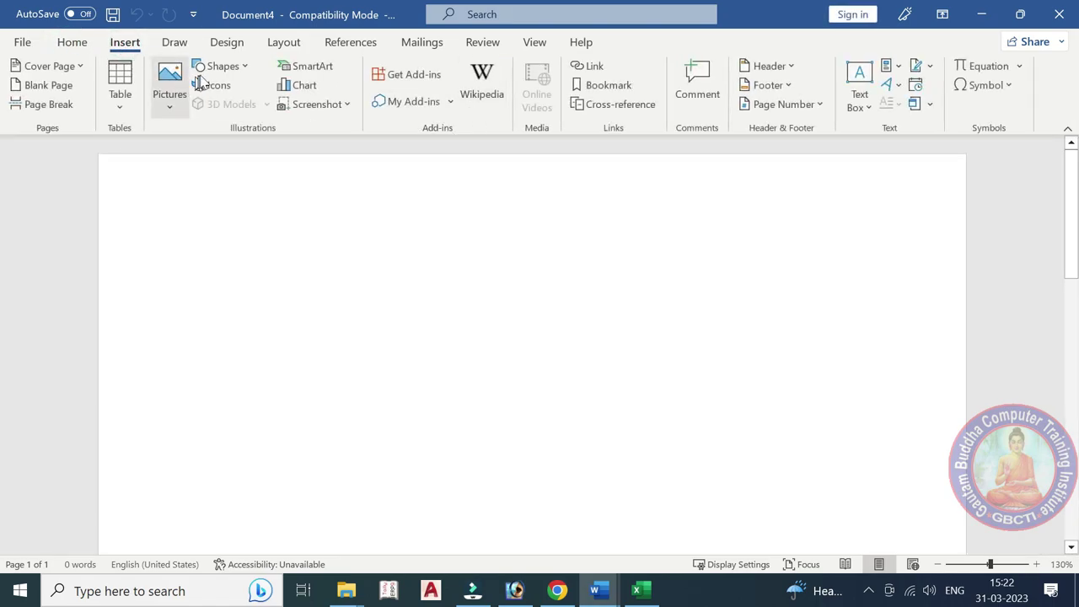
left_click(221, 66)
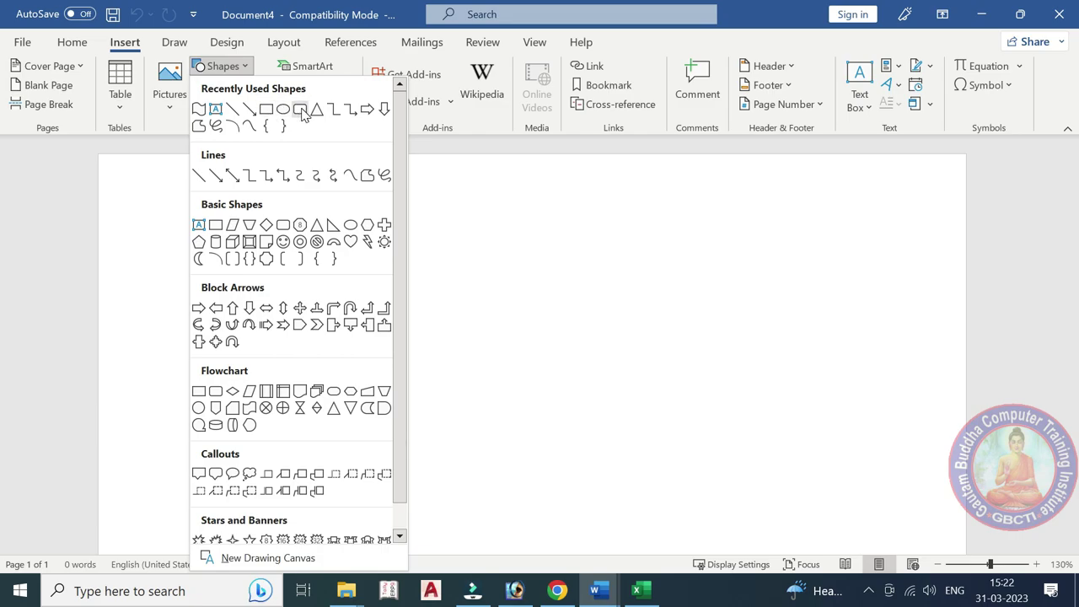
left_click(301, 109)
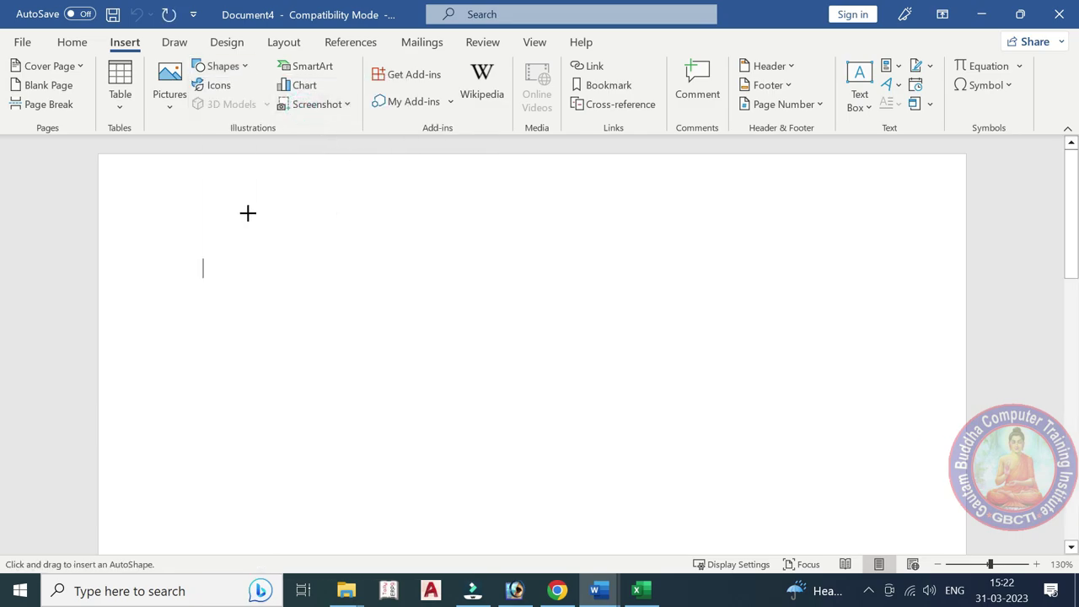
left_click_drag(247, 212, 765, 398)
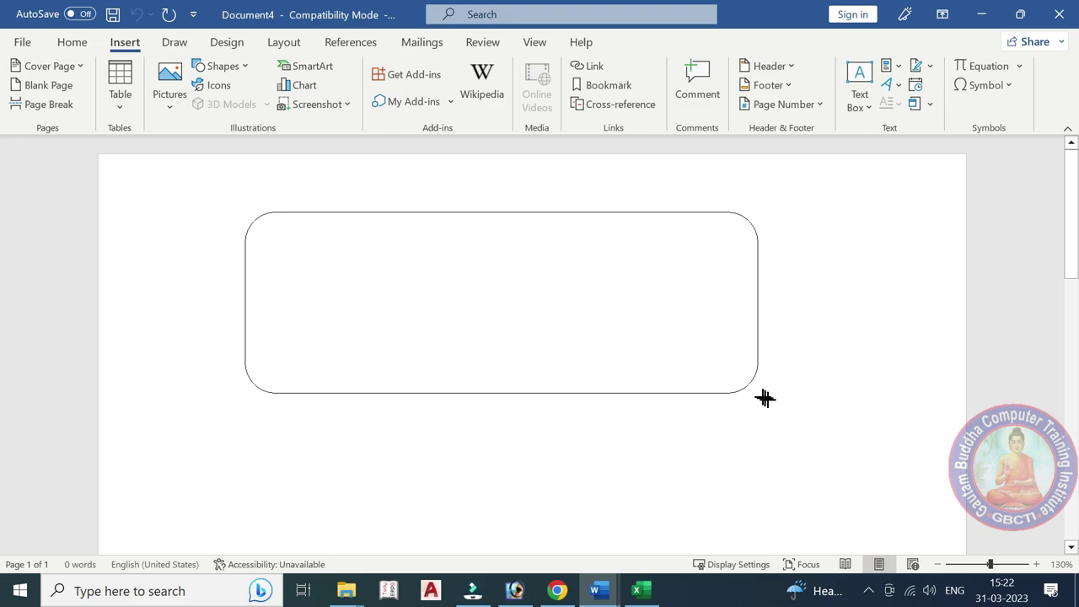
left_click_drag(765, 398, 800, 533)
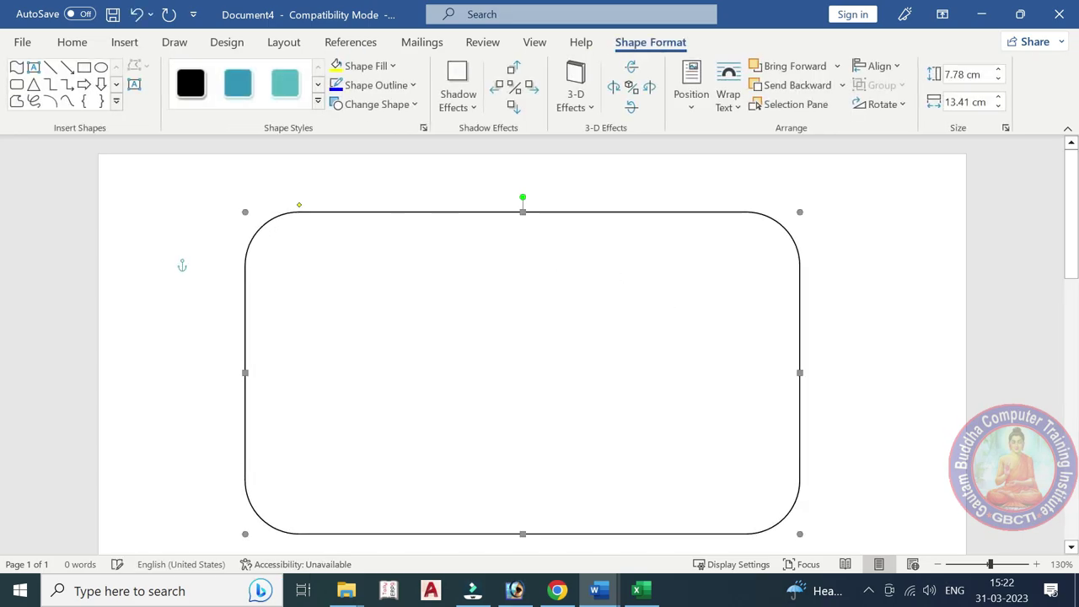
left_click_drag(299, 205, 259, 217)
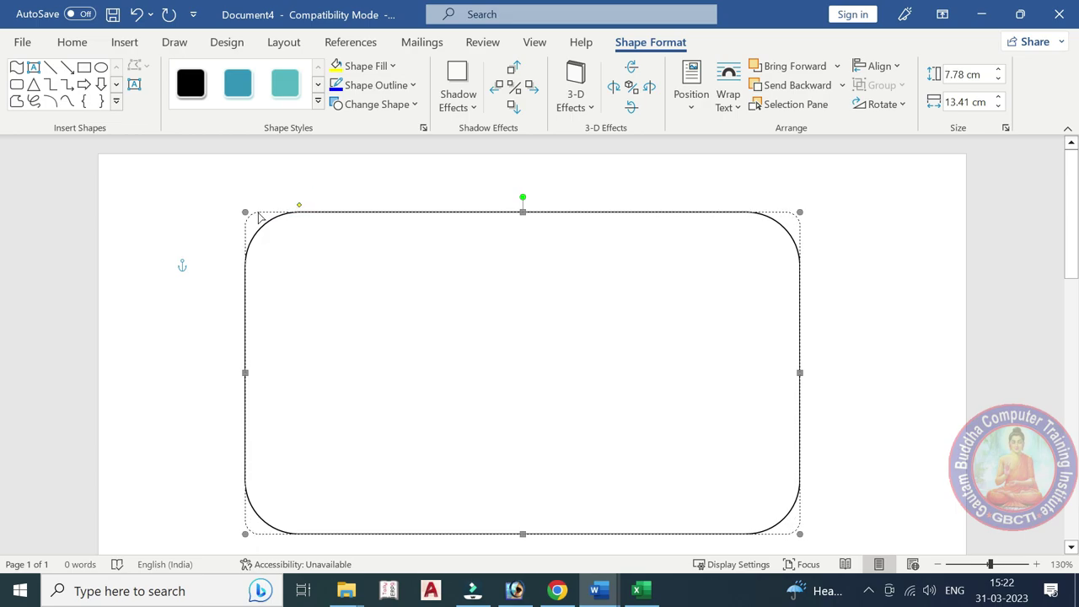
mouse_move(259, 217)
left_mouse_down()
mouse_move(283, 215)
mouse_move(252, 216)
left_mouse_up()
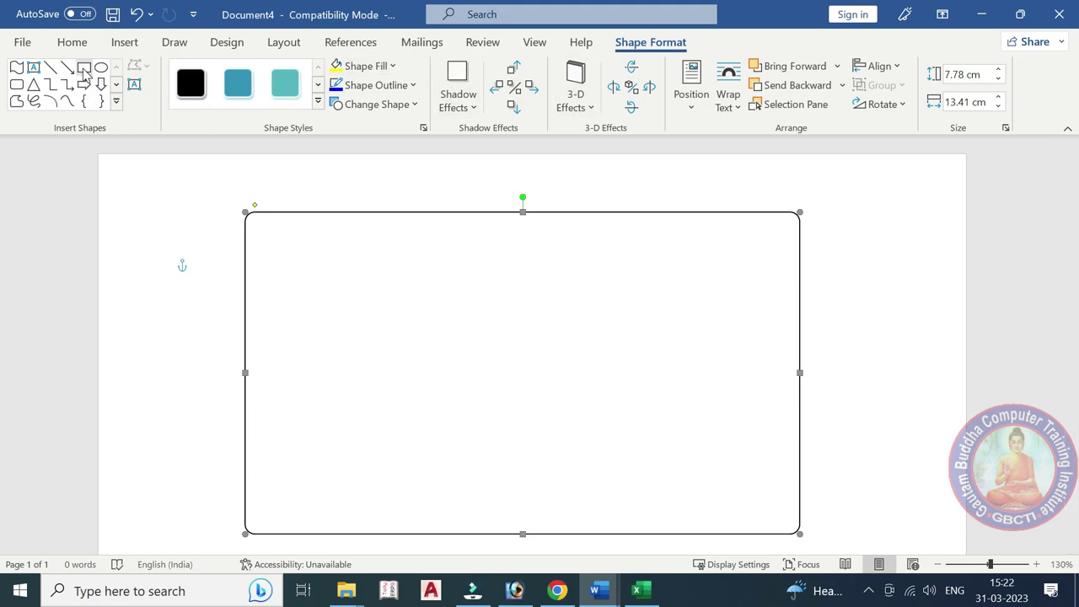
left_click(115, 100)
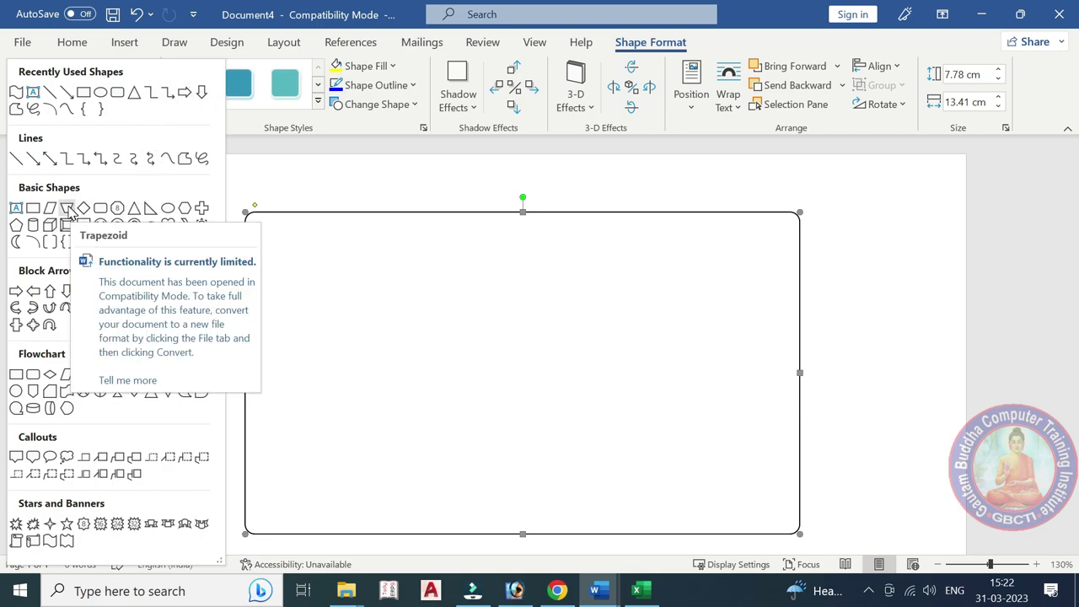
Draw a 1.22 × 12.95 cm inverted trapezoid header band across the card's top edge.
left_click(69, 210)
left_click_drag(271, 218, 784, 265)
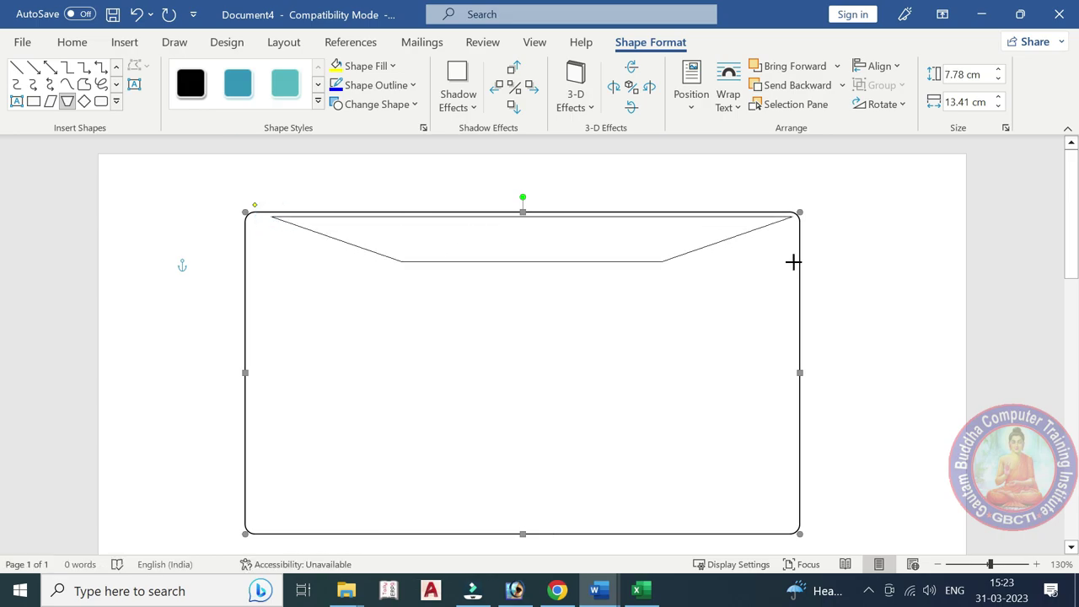
left_click_drag(786, 266, 794, 261)
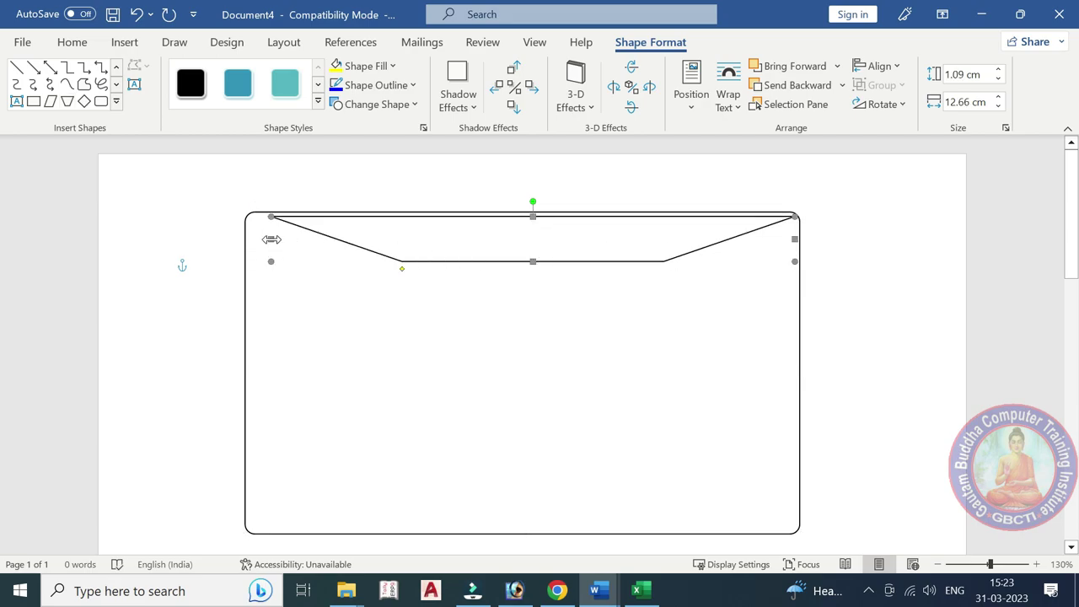
left_click_drag(271, 239, 260, 240)
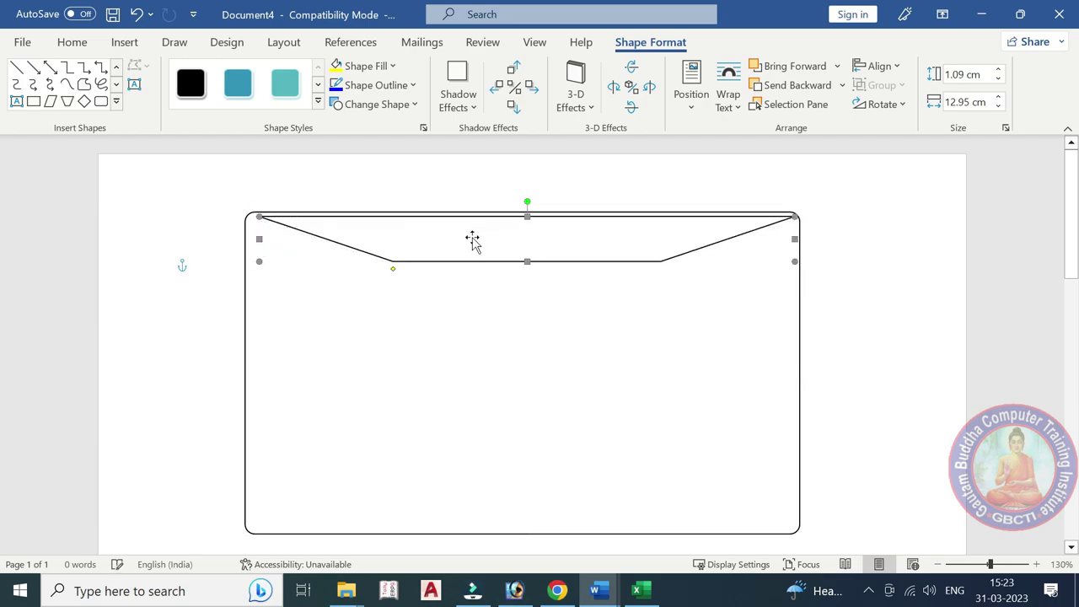
mouse_move(393, 271)
left_mouse_down()
mouse_move(271, 252)
mouse_move(280, 252)
left_mouse_up()
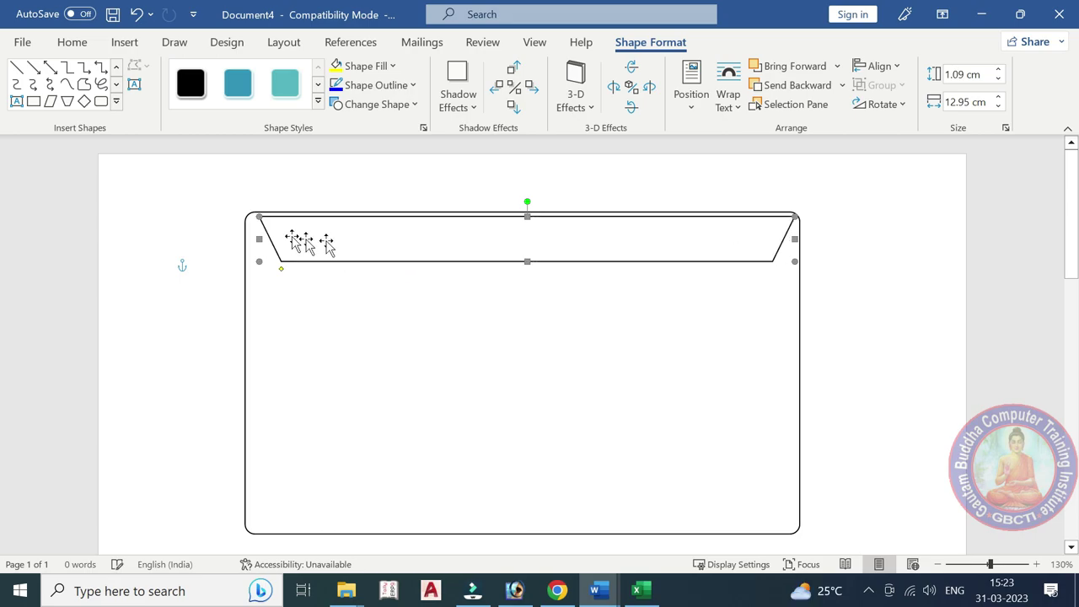
left_click_drag(523, 255, 519, 258)
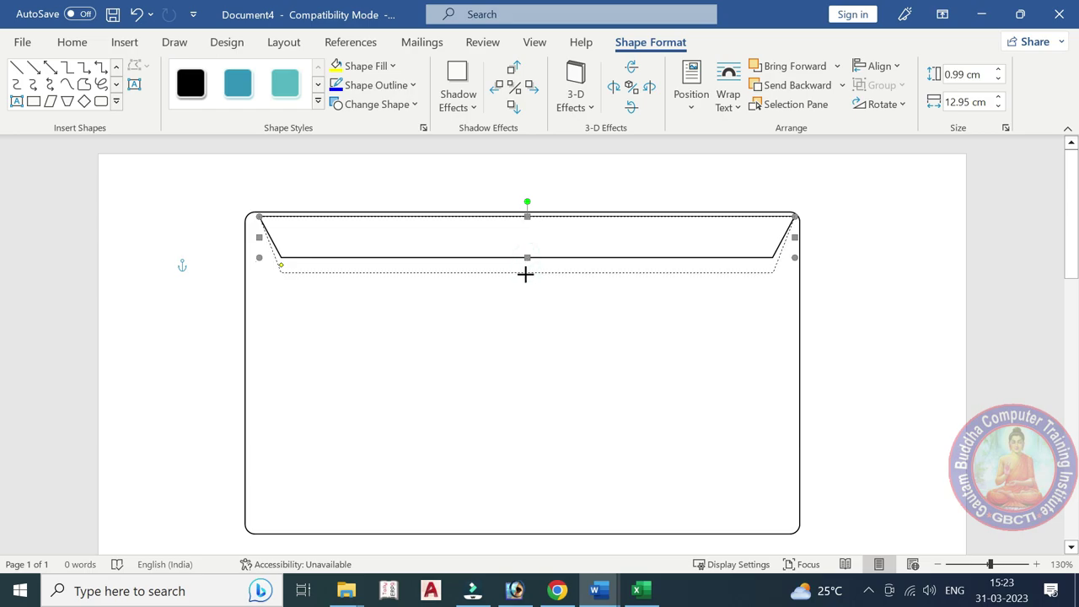
left_click_drag(527, 265, 526, 268)
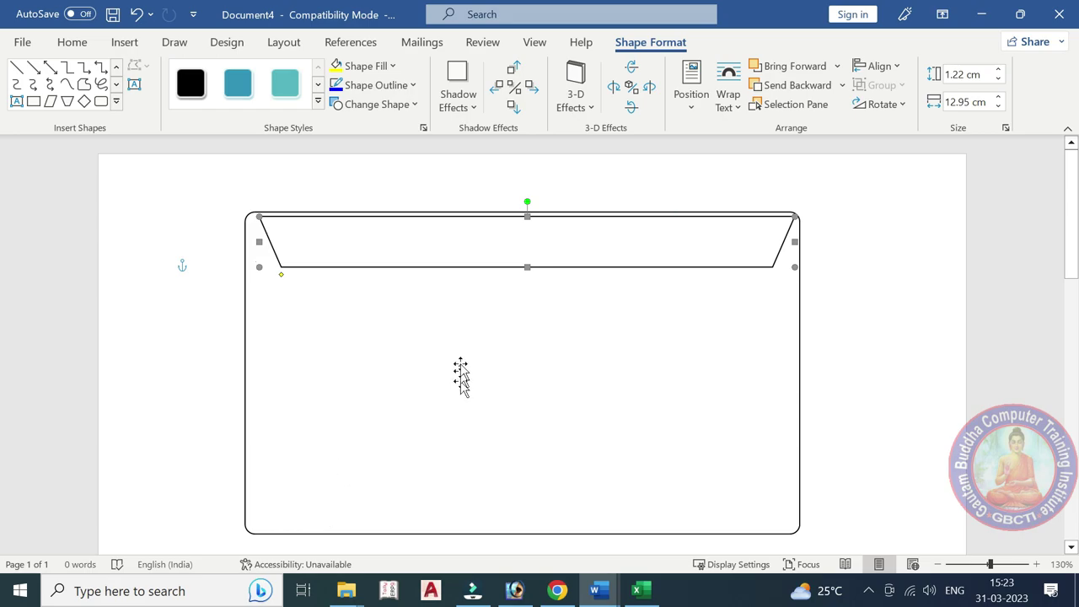
Draw a 1.66 × 13.42 cm flattened rounded-rectangle strip along the card's bottom.
left_click(100, 102)
left_click_drag(245, 465, 797, 529)
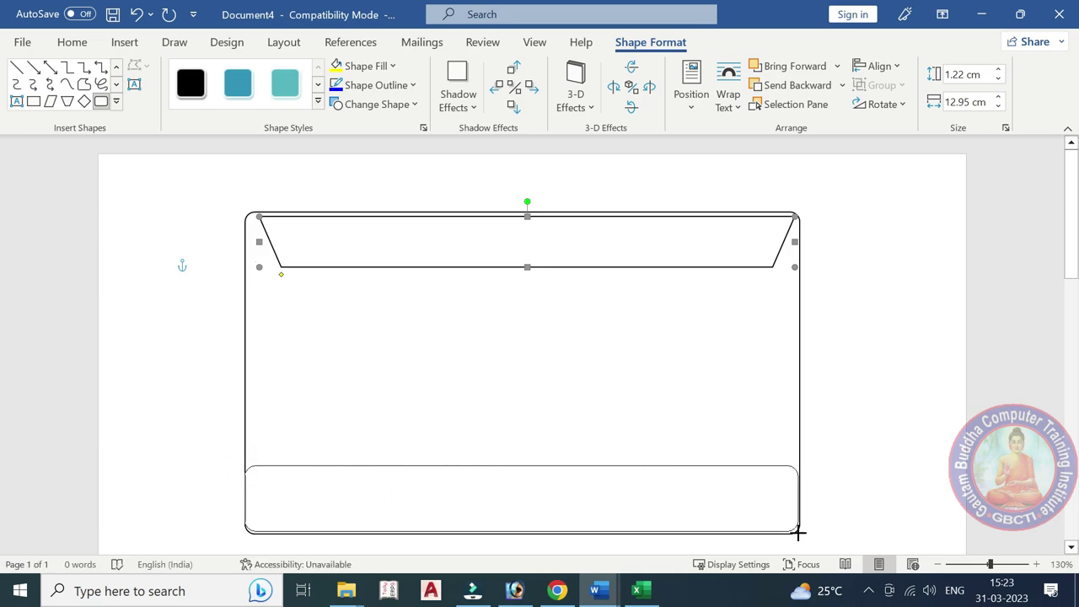
left_click_drag(801, 530, 799, 534)
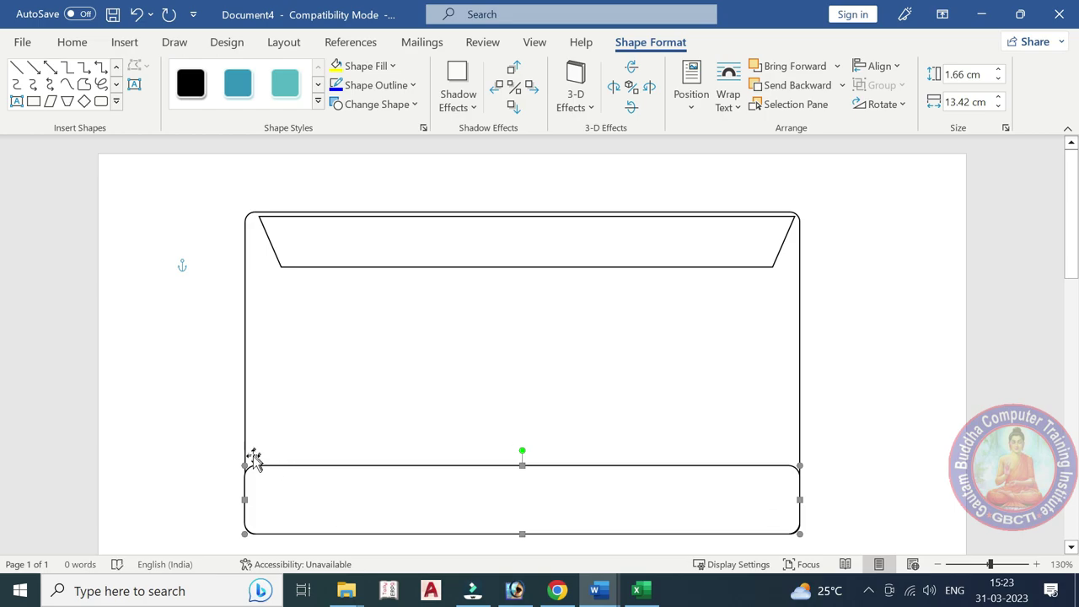
left_click_drag(257, 460, 254, 459)
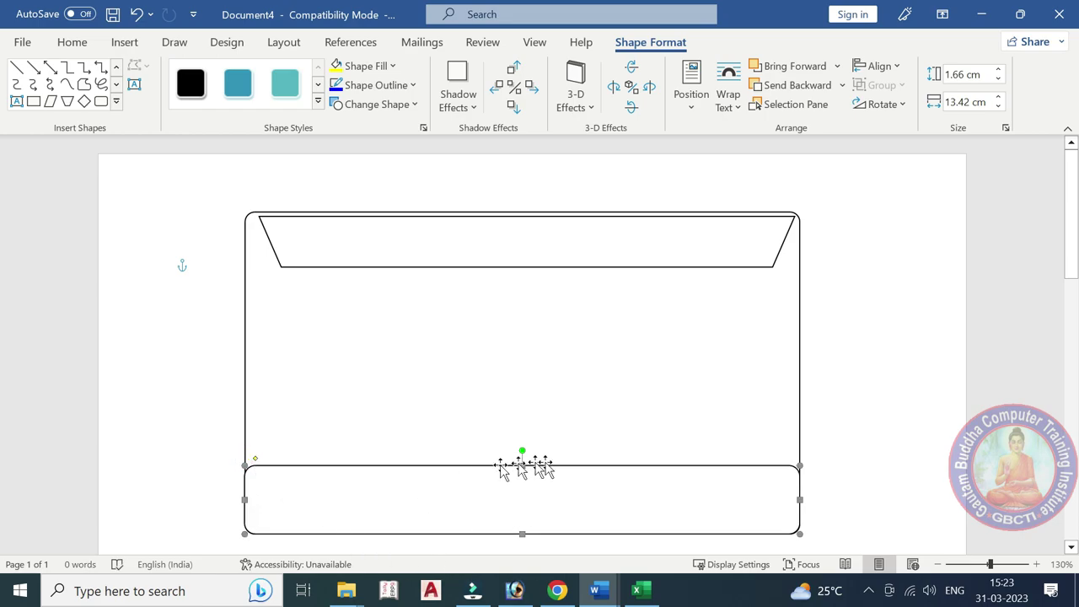
Fill the bottom strip with dark blue.
left_click(390, 66)
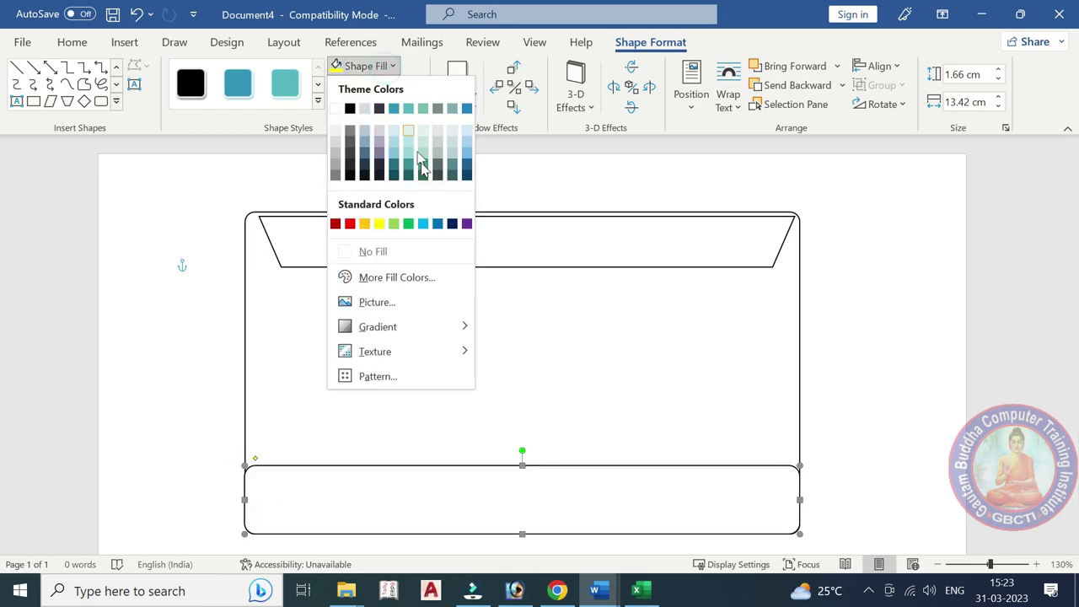
left_click(455, 224)
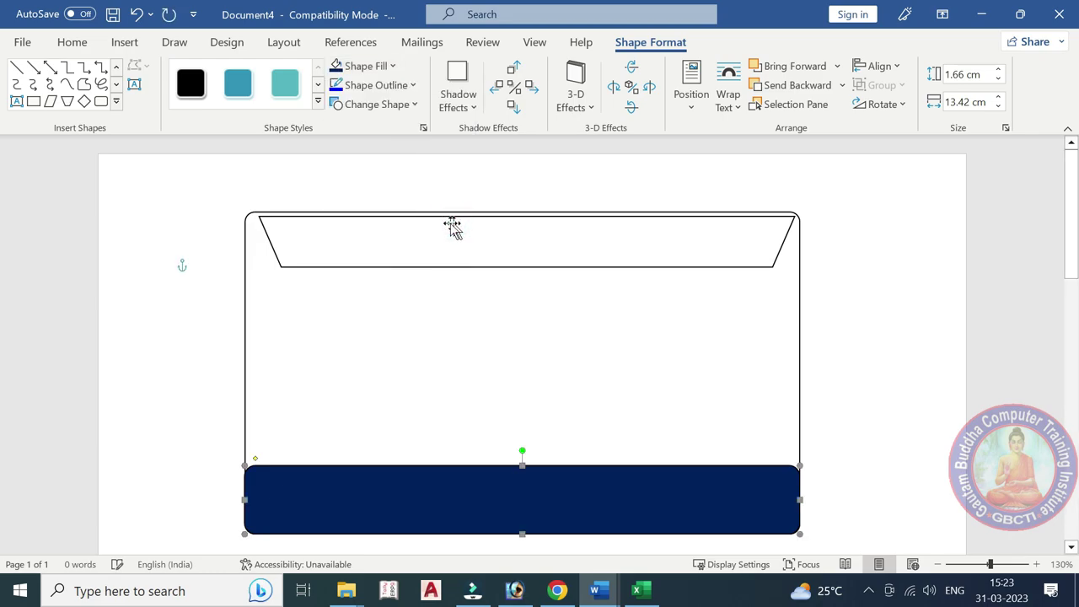
left_click(367, 66)
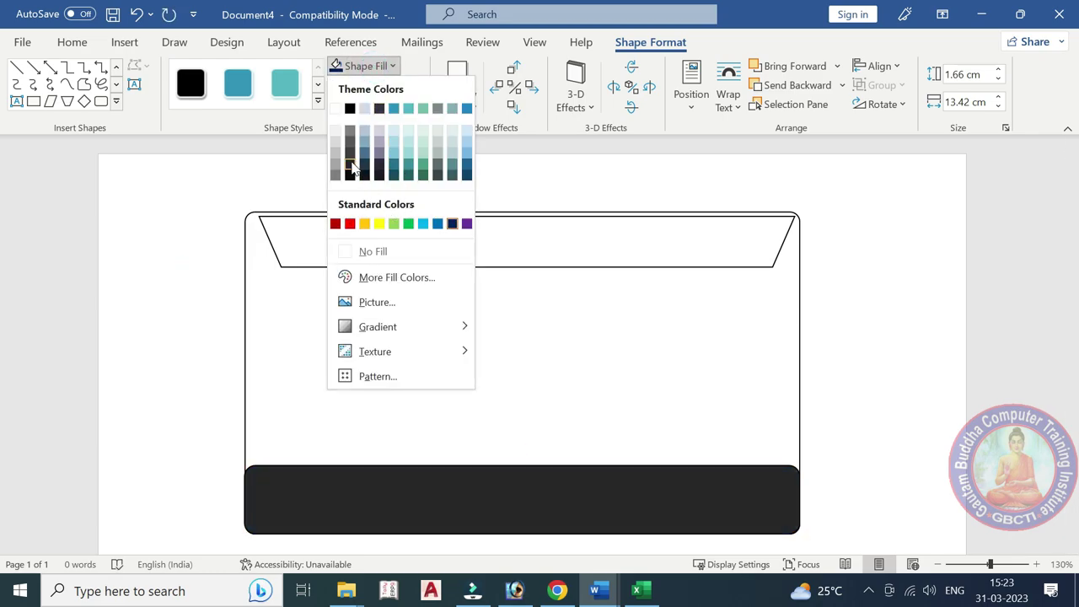
left_click(452, 223)
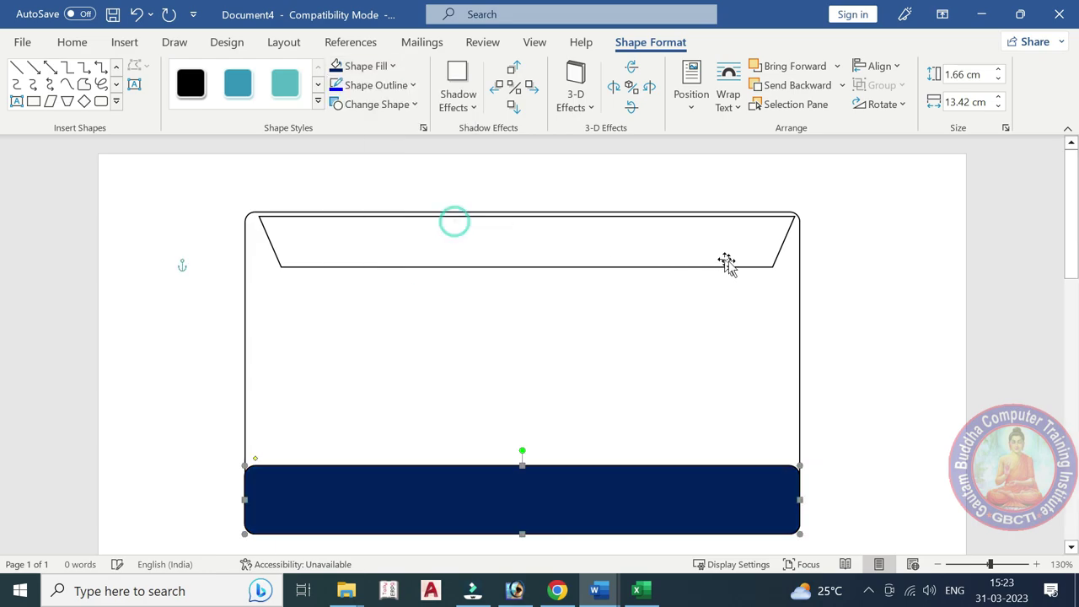
Give the top trapezoid band a dark blue fill and no outline.
left_click(540, 243)
left_click(338, 66)
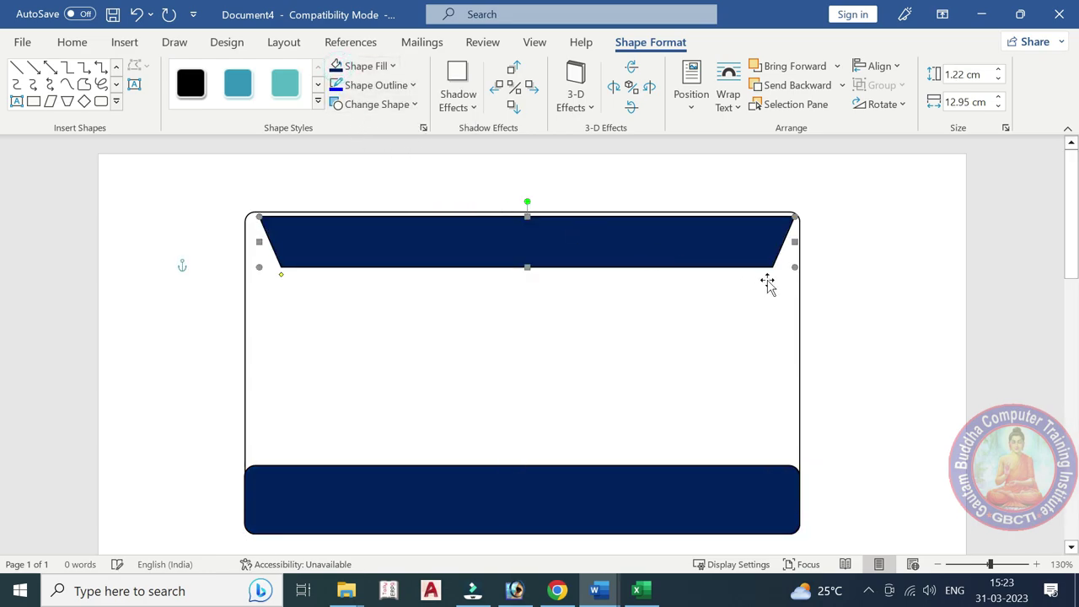
left_click(365, 65)
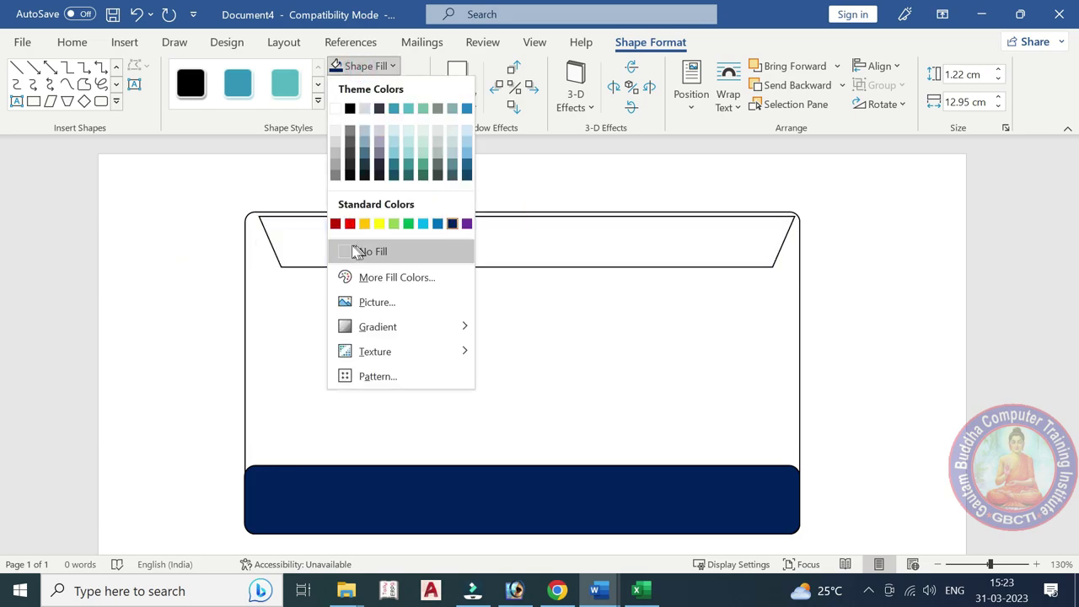
left_click(258, 194)
left_click(353, 85)
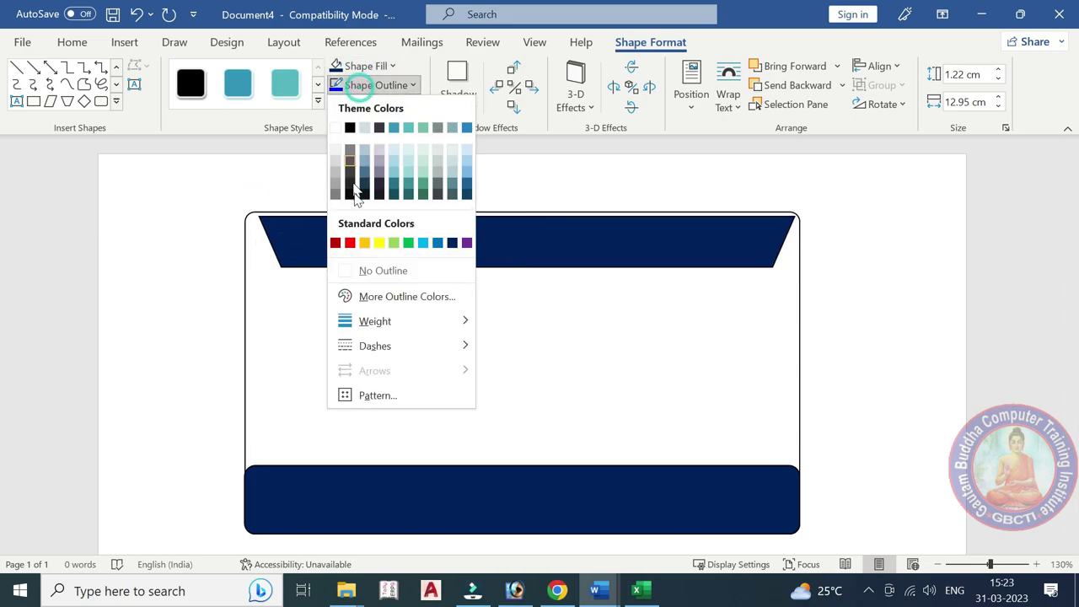
left_click(349, 272)
Remove the outline from the dark blue bottom strip.
left_click(429, 501)
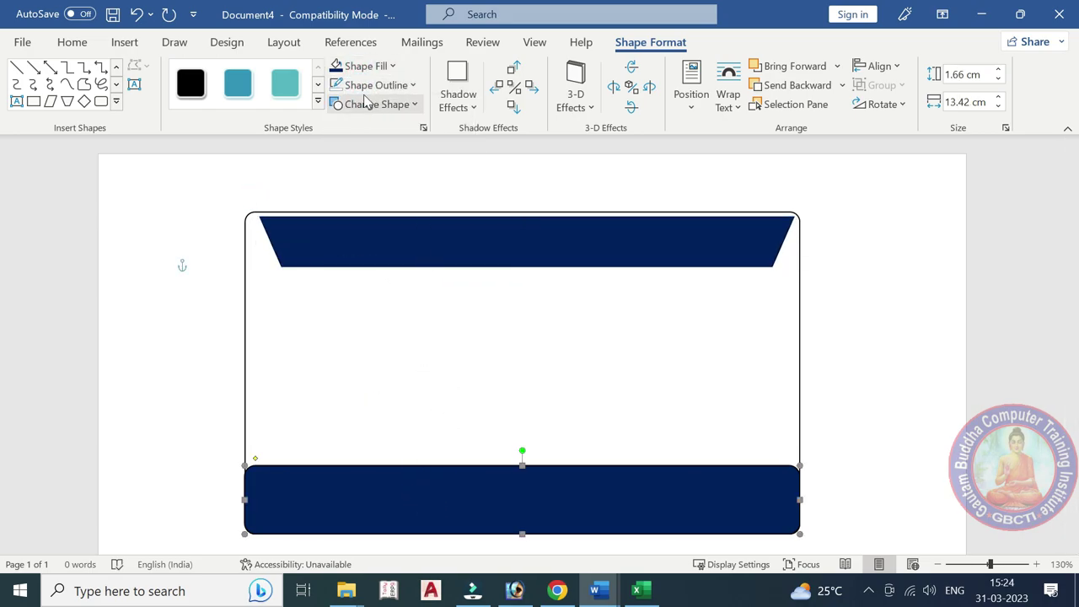
left_click(360, 67)
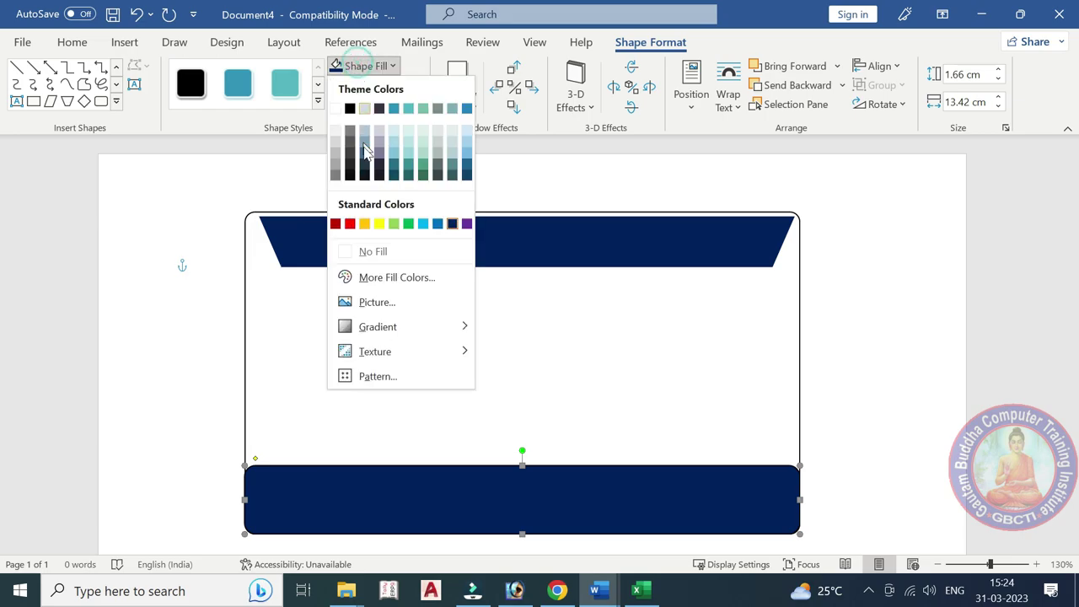
left_click(239, 155)
left_click(375, 86)
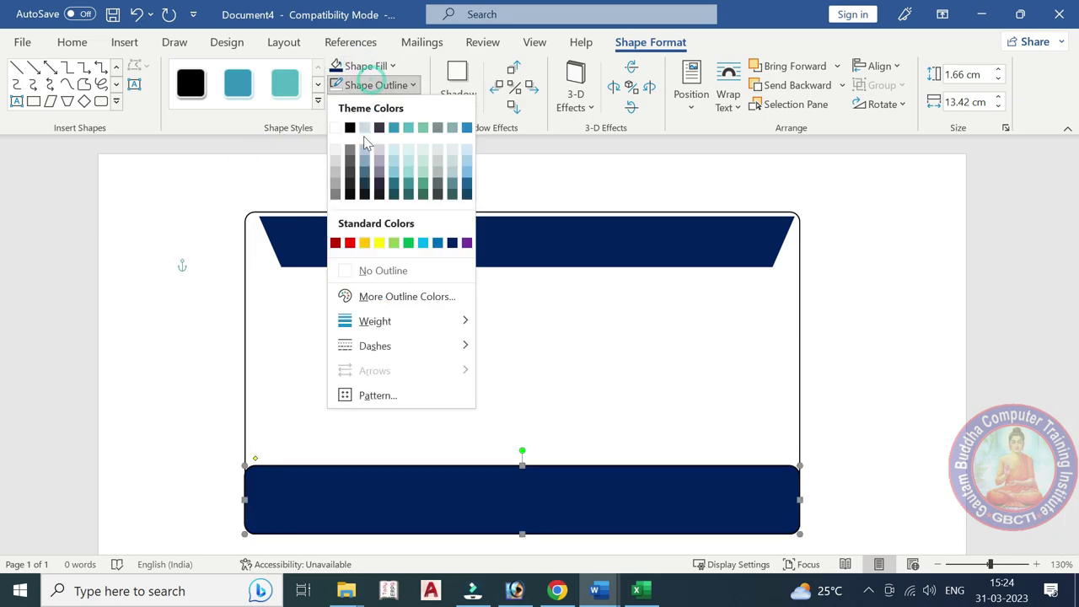
left_click(374, 270)
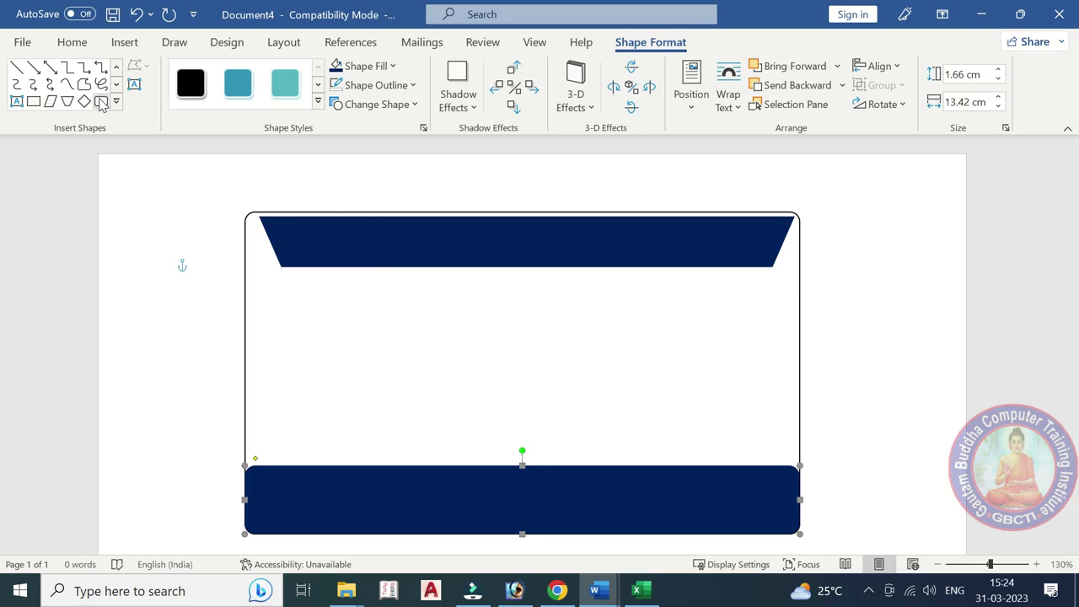
Draw a 3.46 × 3.03 cm rounded-rectangle photo frame on the card's left below the header band.
left_click(100, 102)
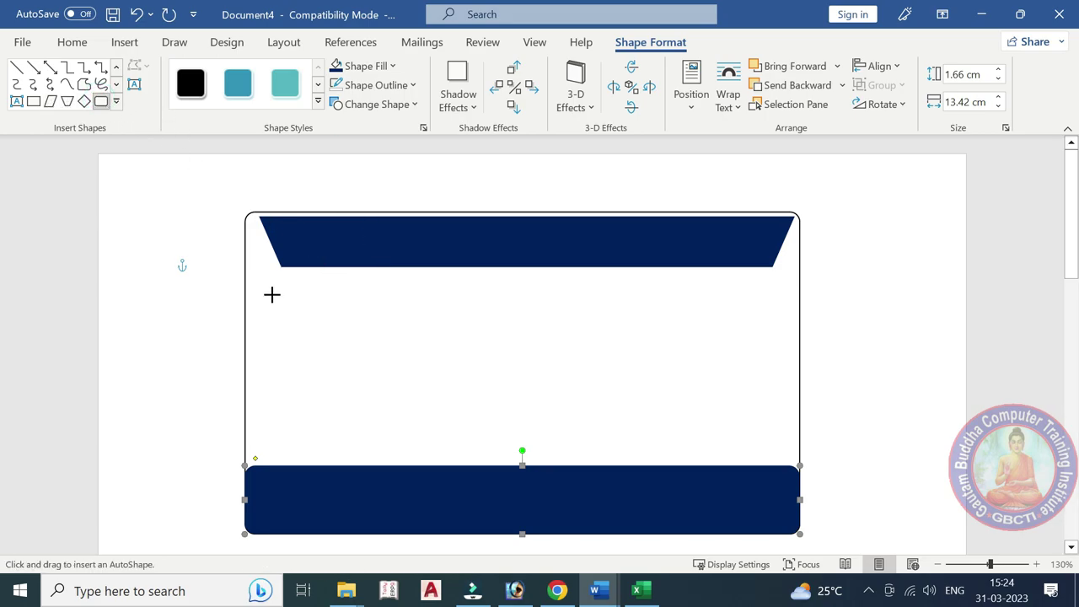
left_click_drag(272, 295, 385, 428)
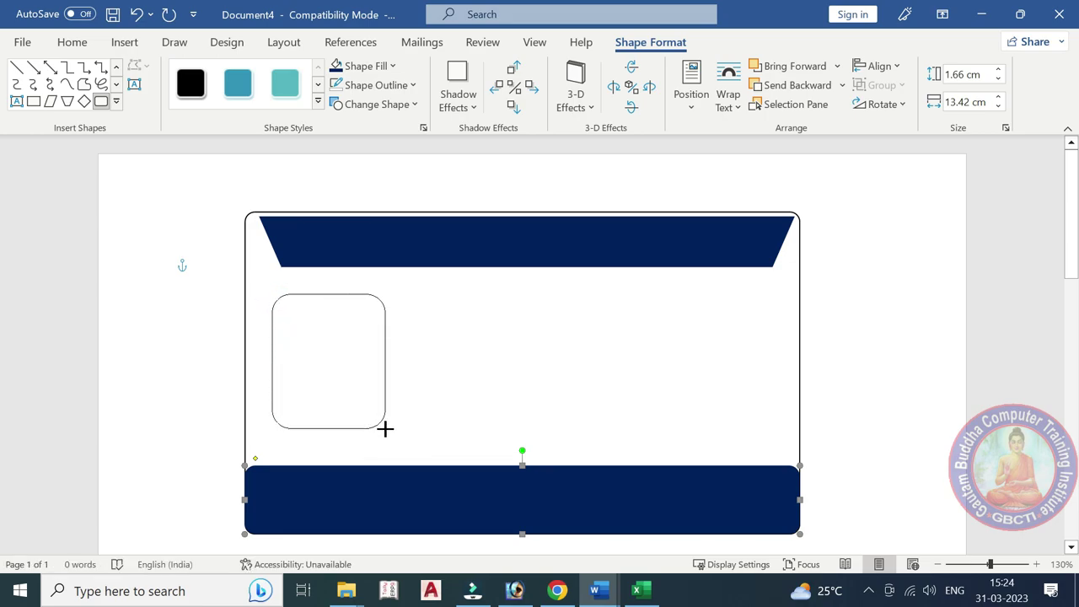
mouse_move(385, 429)
left_mouse_down()
mouse_move(379, 435)
mouse_move(397, 436)
left_mouse_up()
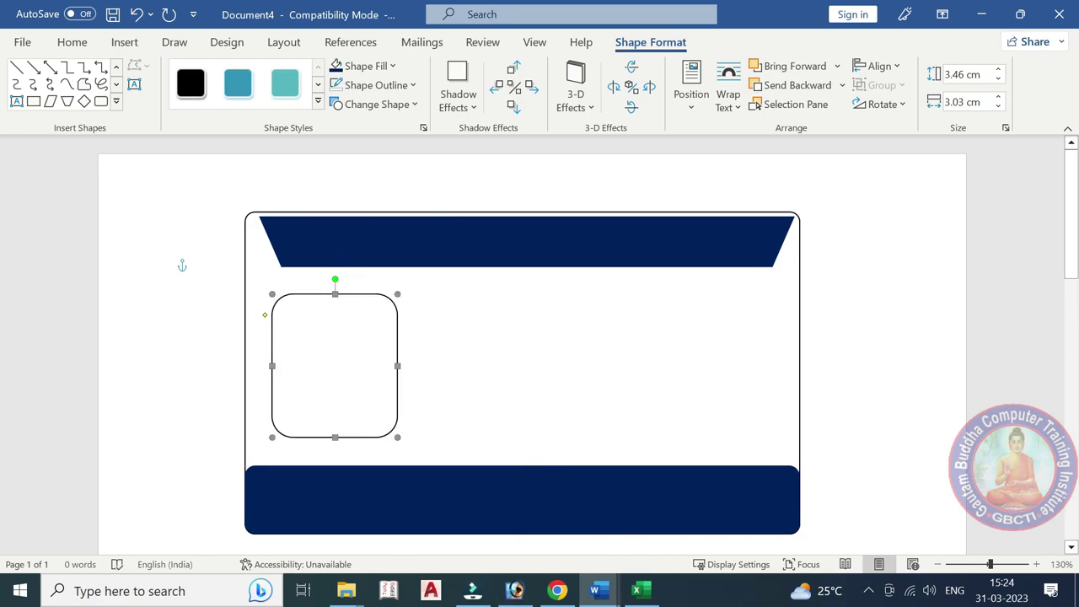
Fill the rounded frame with the PHOTO image from the Desktop.
left_click(376, 69)
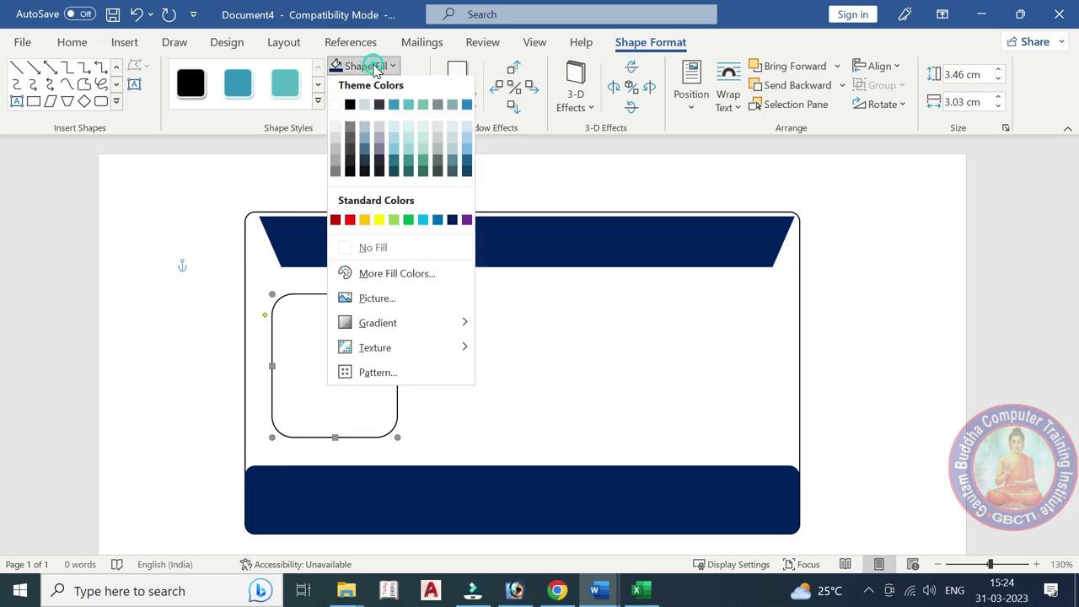
left_click(394, 302)
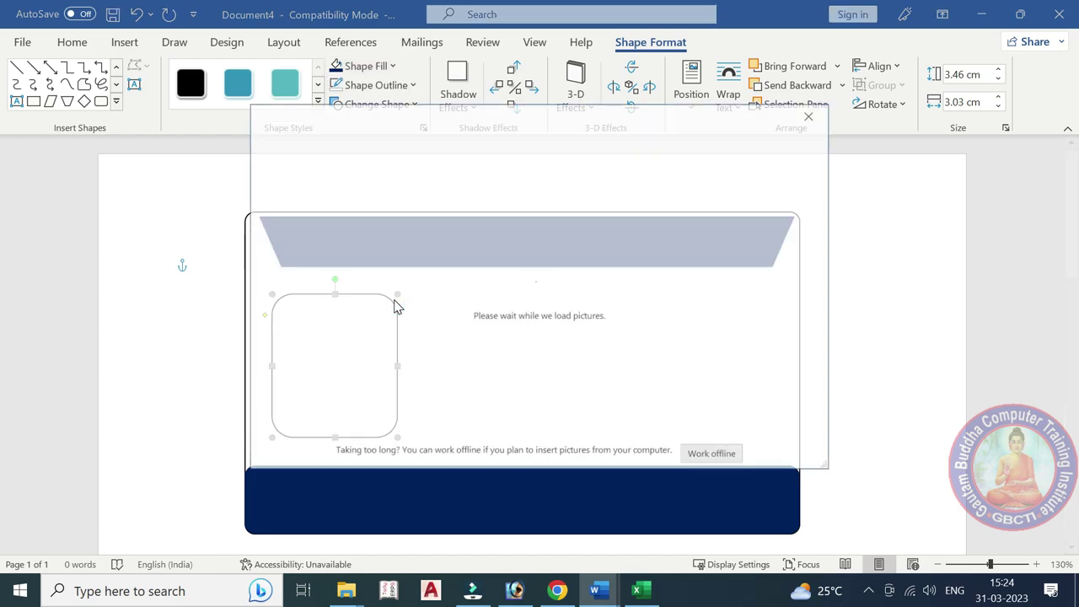
left_click(714, 455)
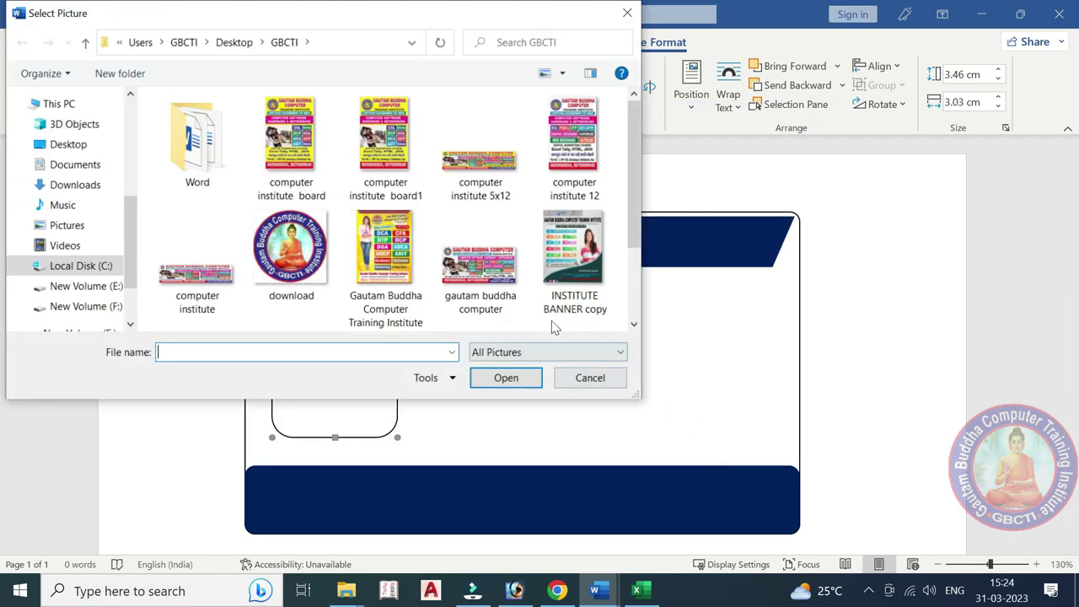
left_click(83, 153)
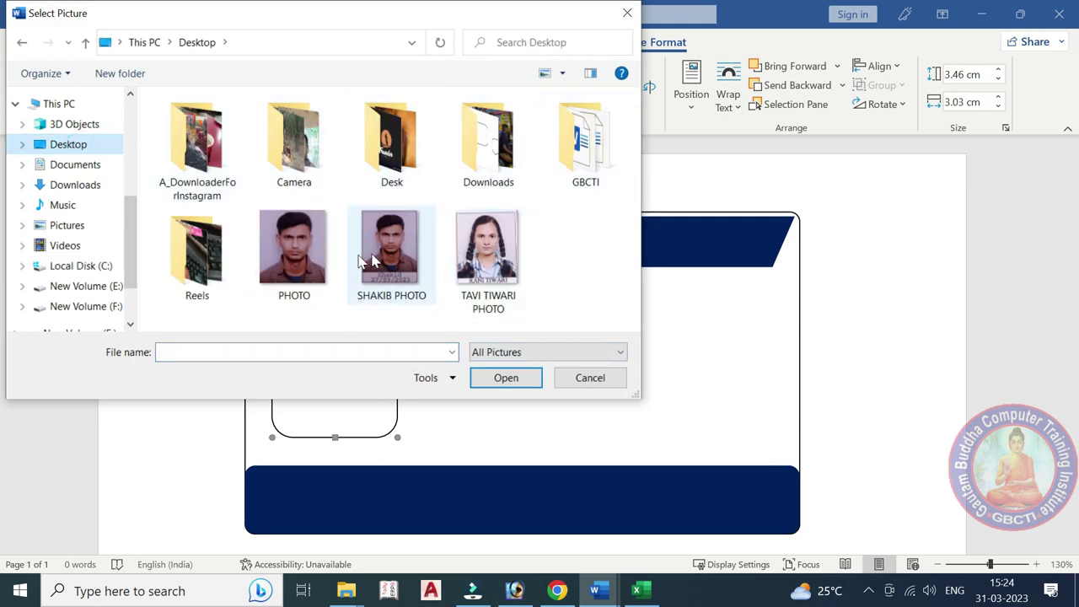
left_click(287, 263)
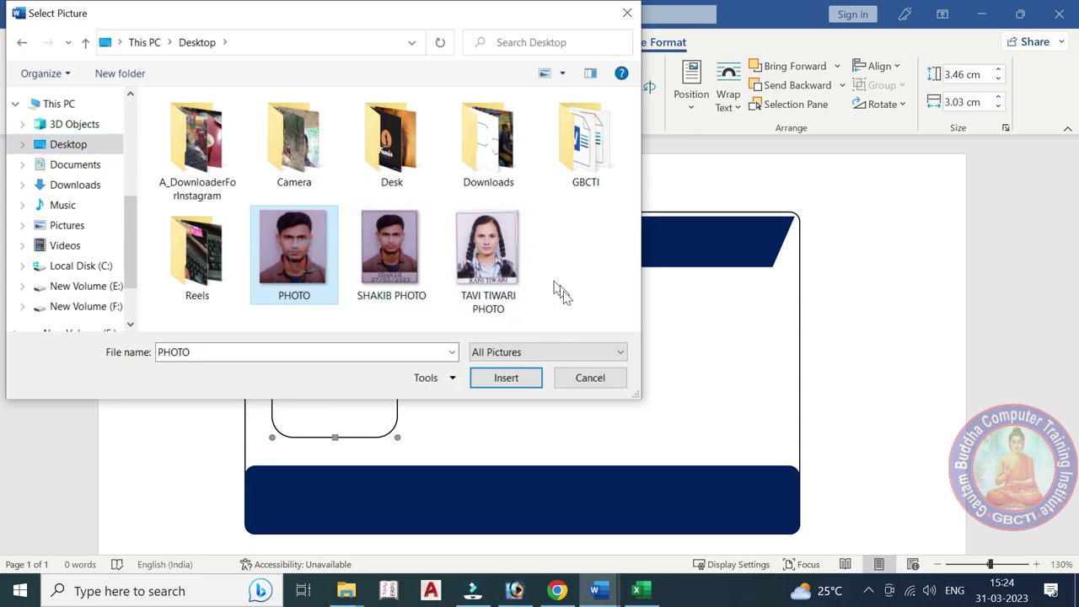
left_click(506, 381)
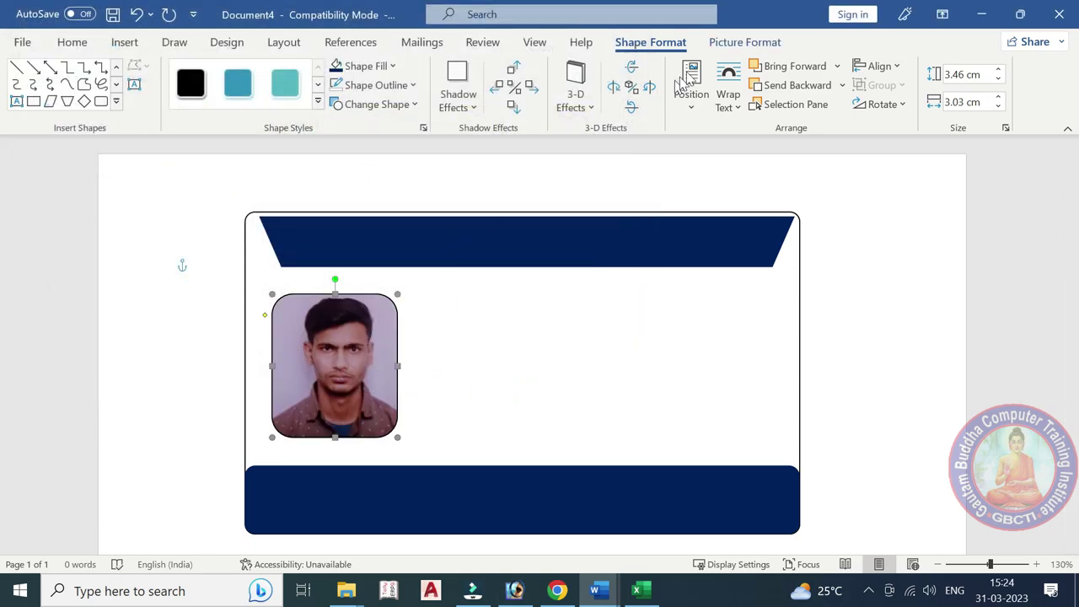
Brighten the photo by +10%.
left_click(732, 44)
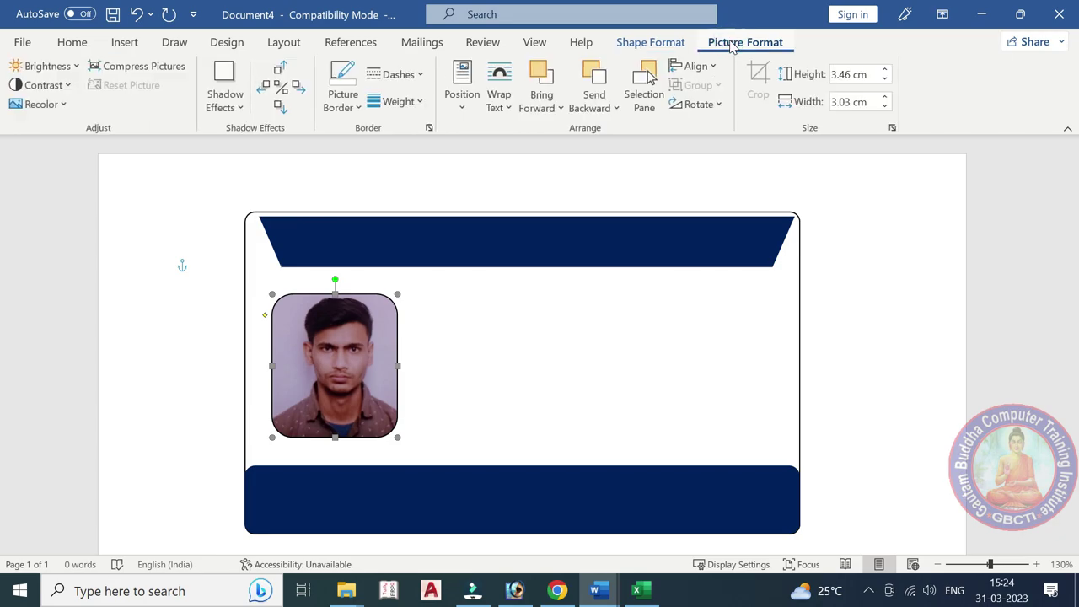
left_click(34, 66)
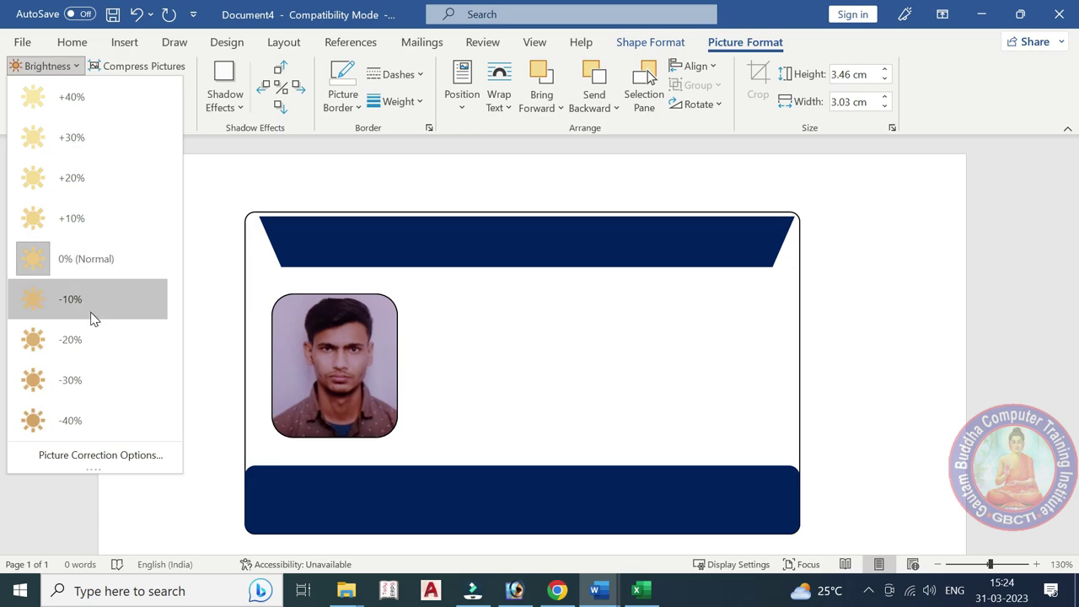
left_click(91, 216)
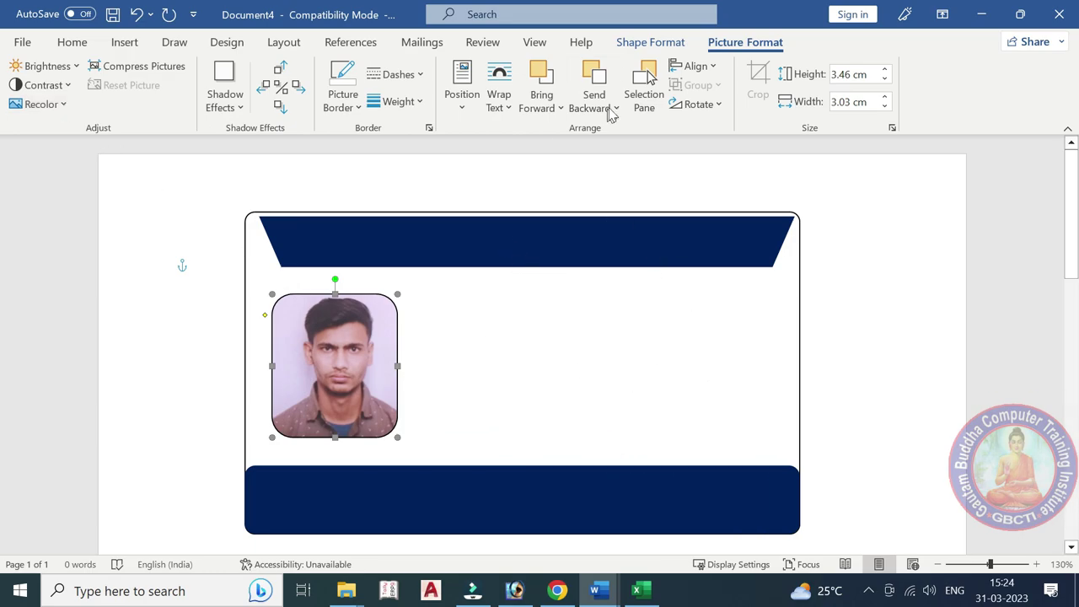
left_click(125, 44)
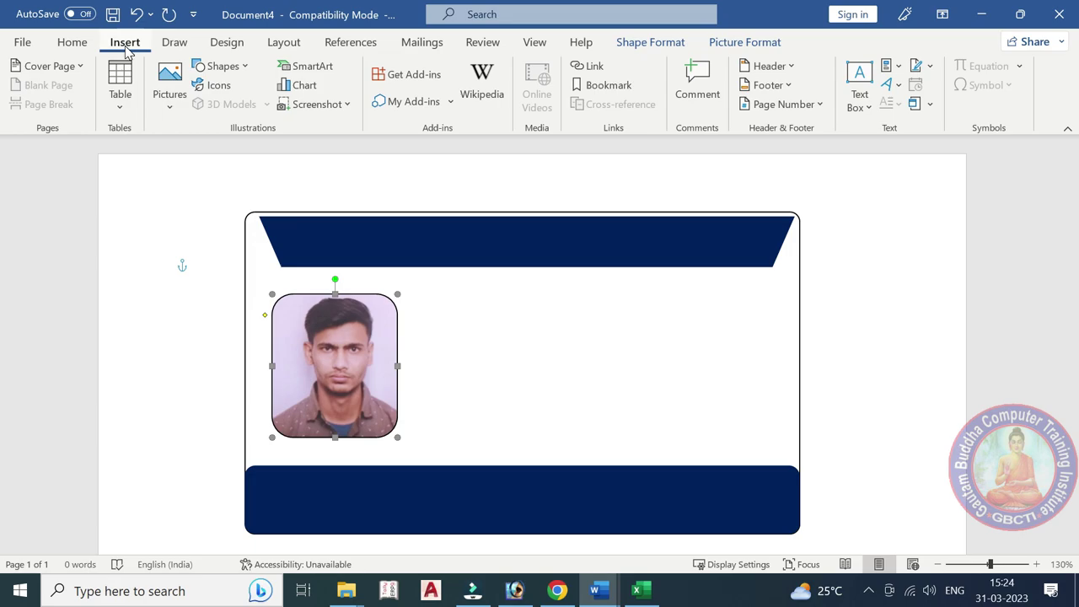
Draw a 4.41 × 8.24 cm text box beside the photo and remove its border.
left_click(857, 103)
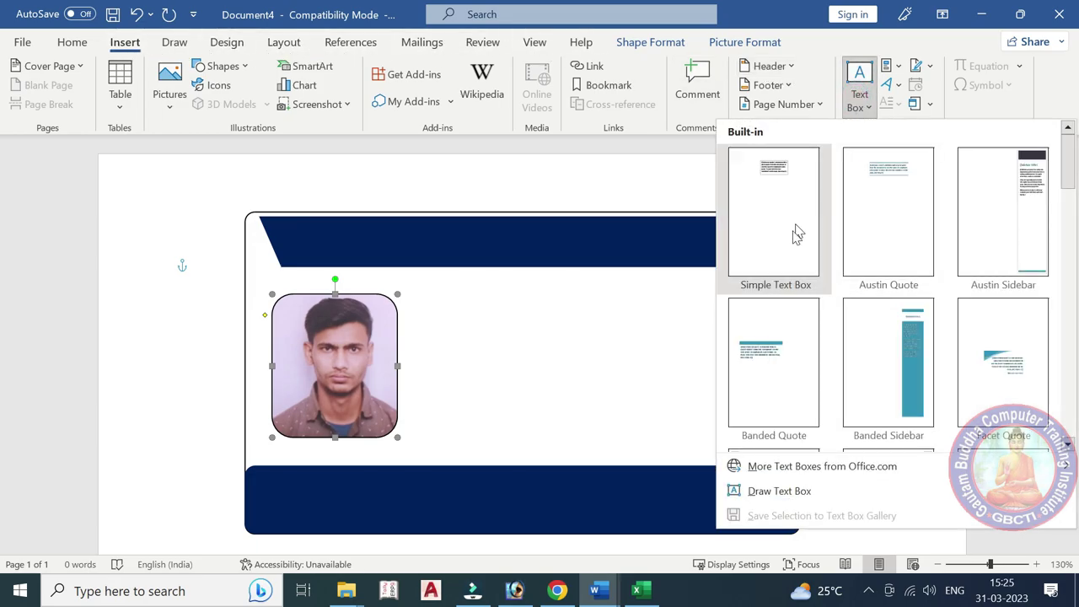
left_click(770, 492)
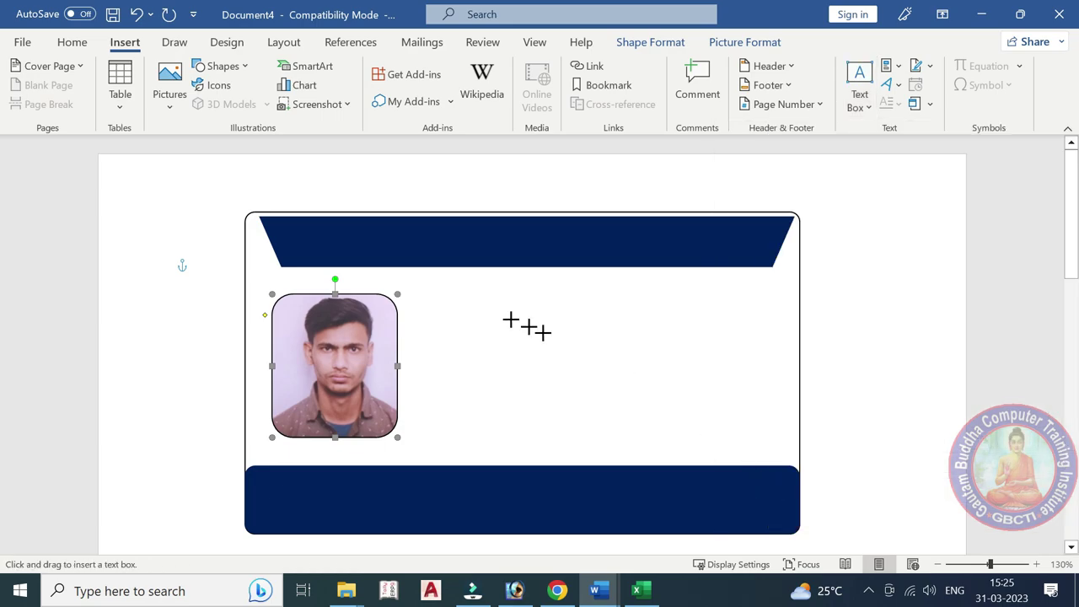
left_click_drag(443, 286, 783, 460)
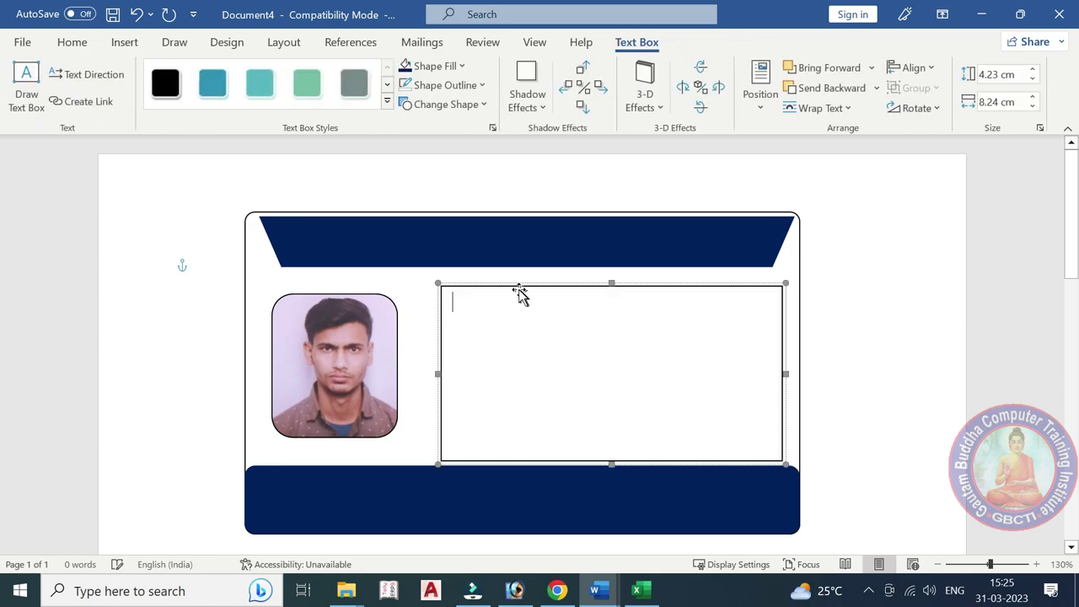
left_click(614, 286)
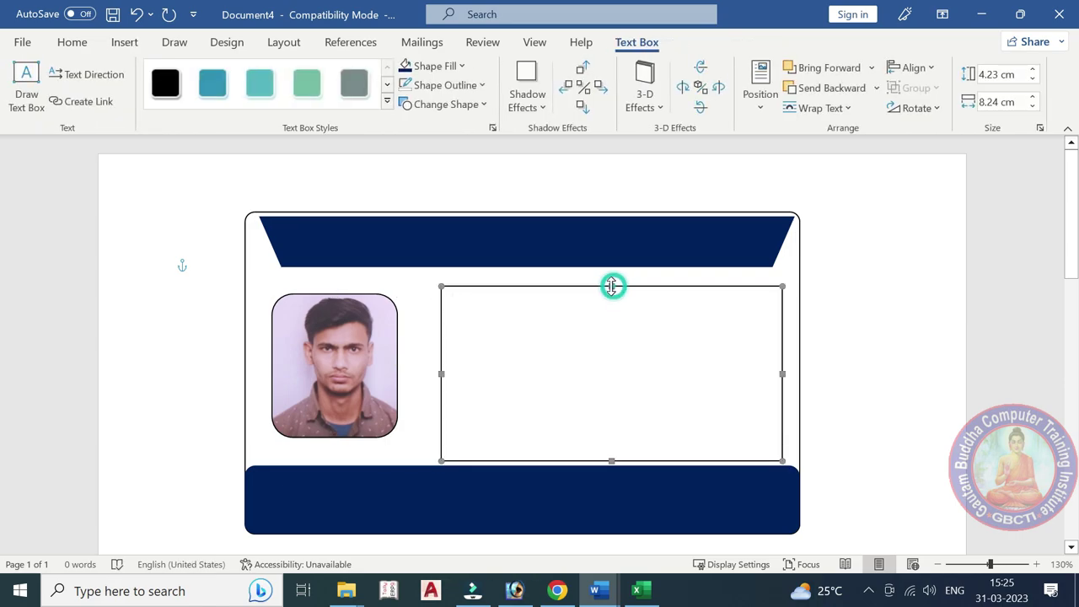
left_click_drag(611, 285, 608, 279)
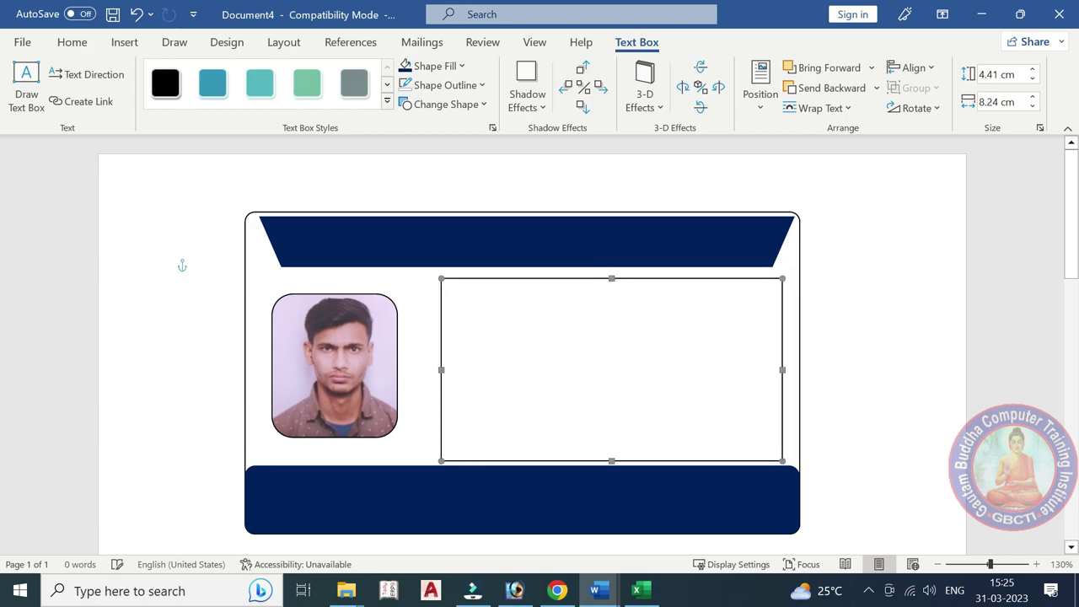
left_click(453, 296)
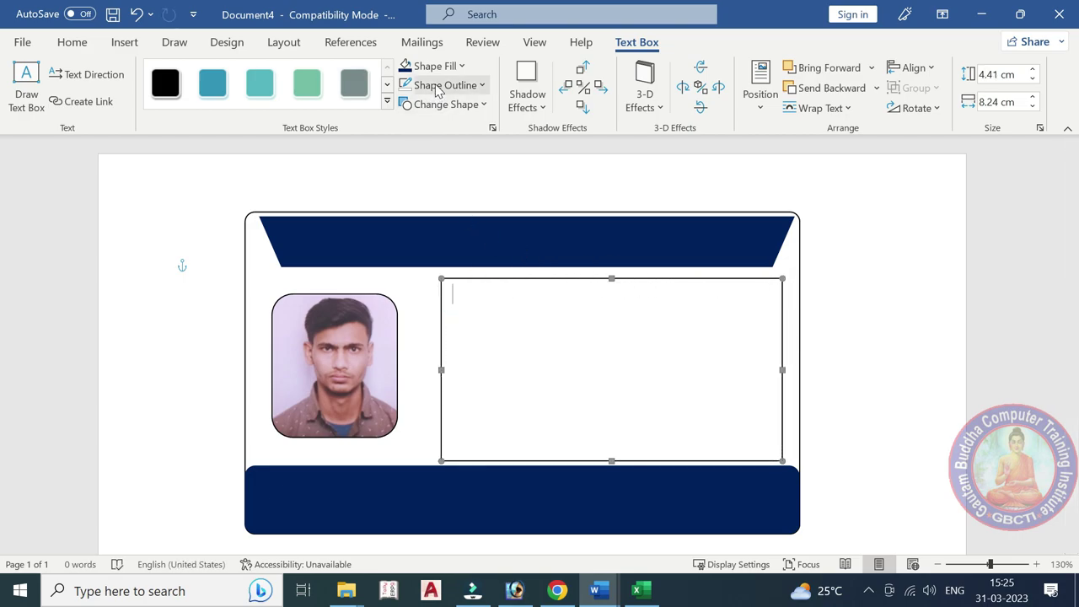
left_click(466, 91)
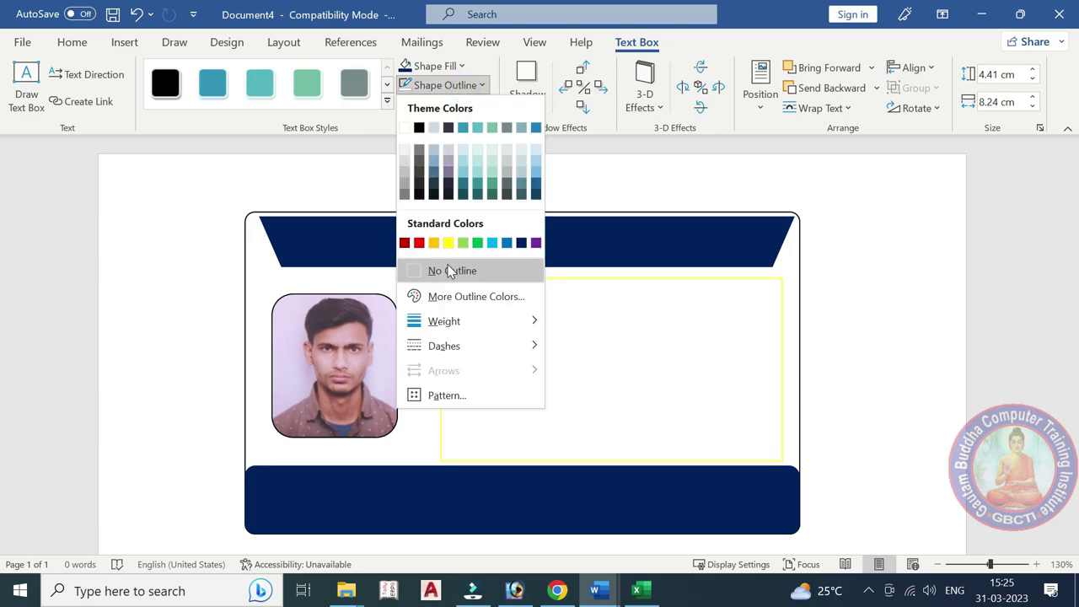
left_click(447, 267)
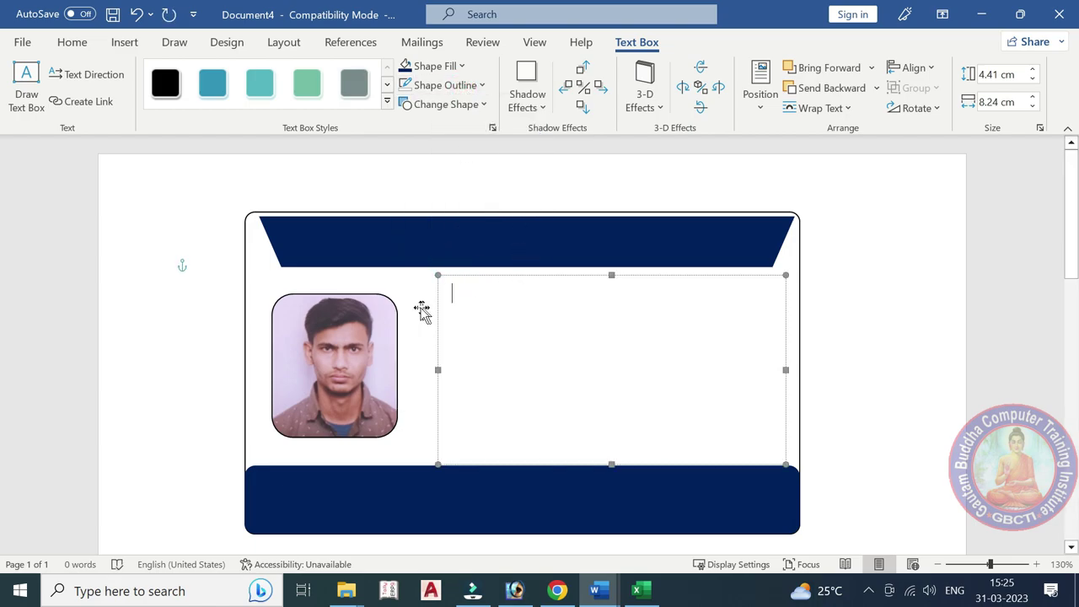
Type tab-aligned Name, S/O and Class (10th) lines with the student's and father's names.
type("Name")
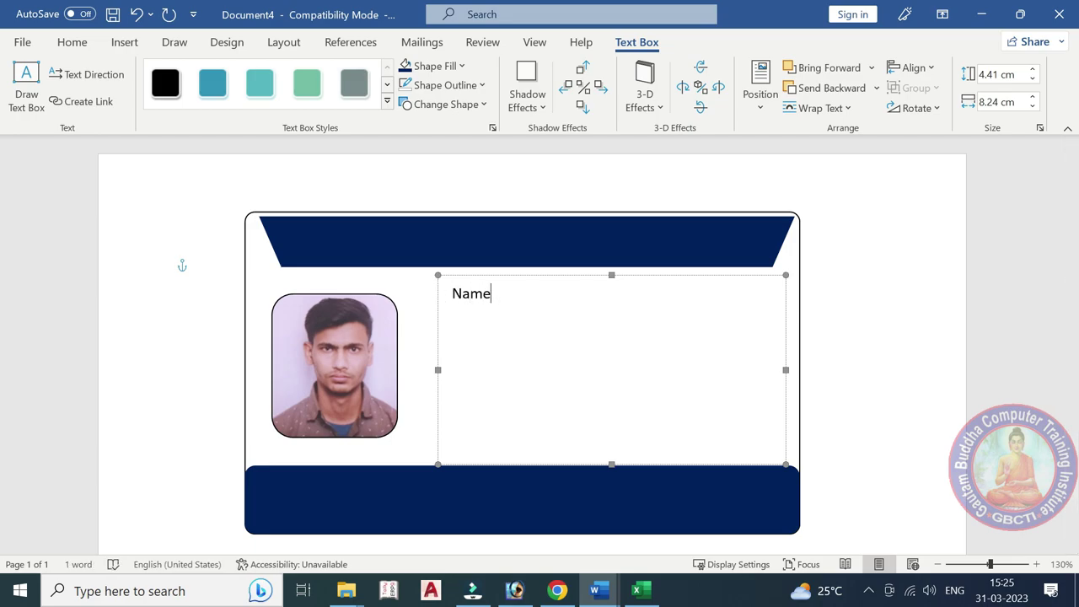
key("Tab")
key("Tab")
type(":")
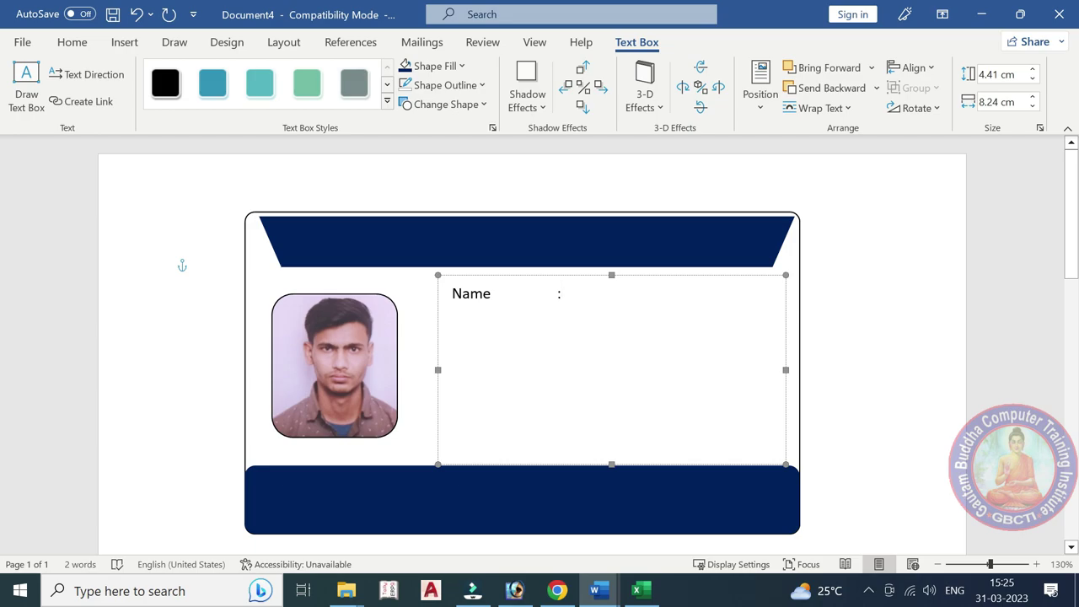
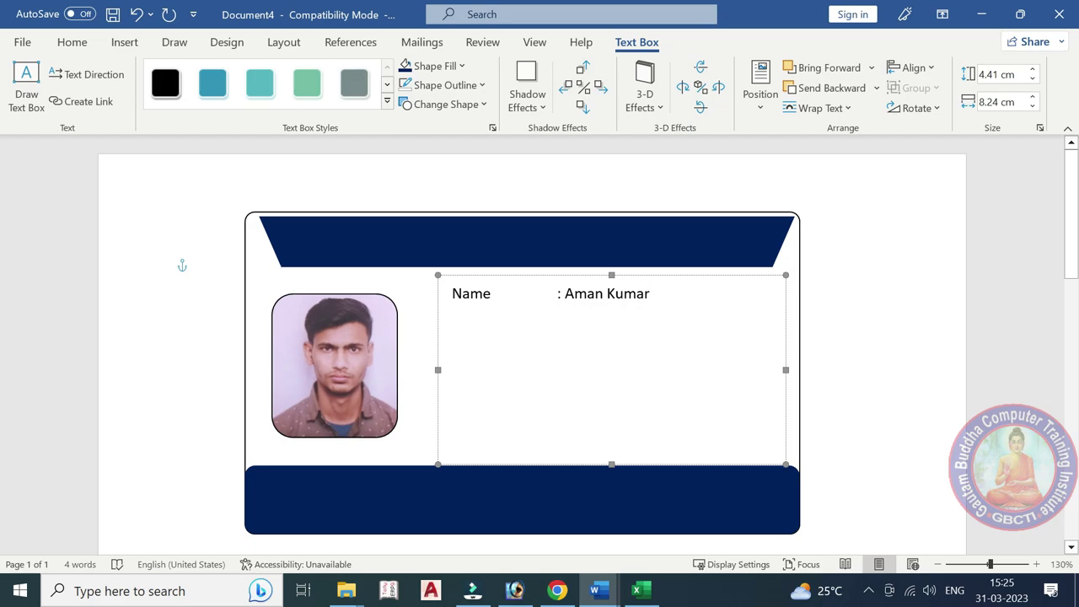
key("Return")
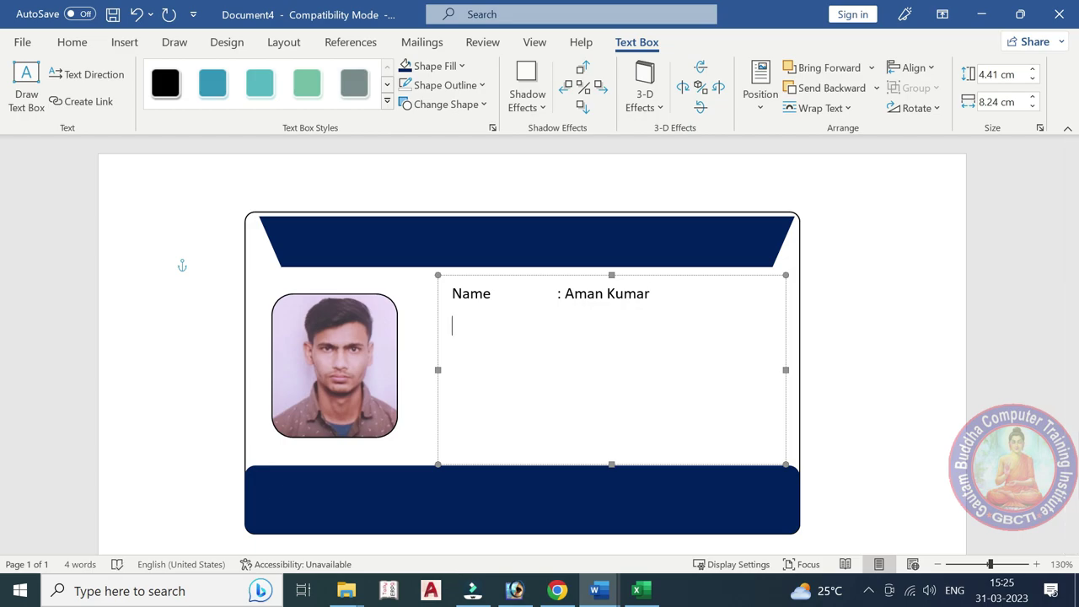
type("S/")
type("O\t")
type(":")
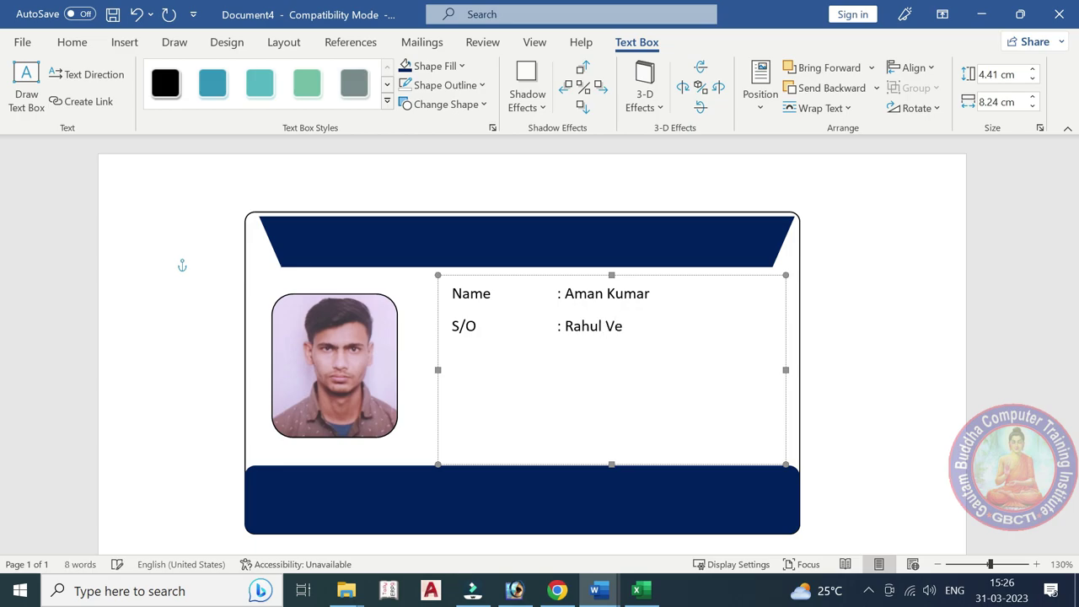
key("Return")
type("Class")
key("Tab")
key("Tab")
type(":")
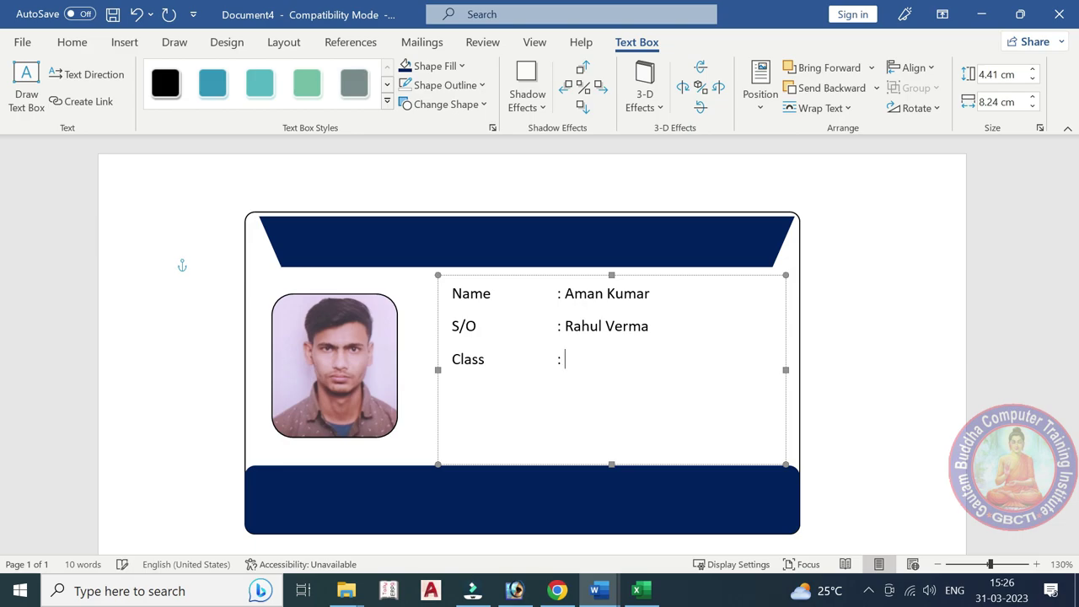
type(" 10")
type("th")
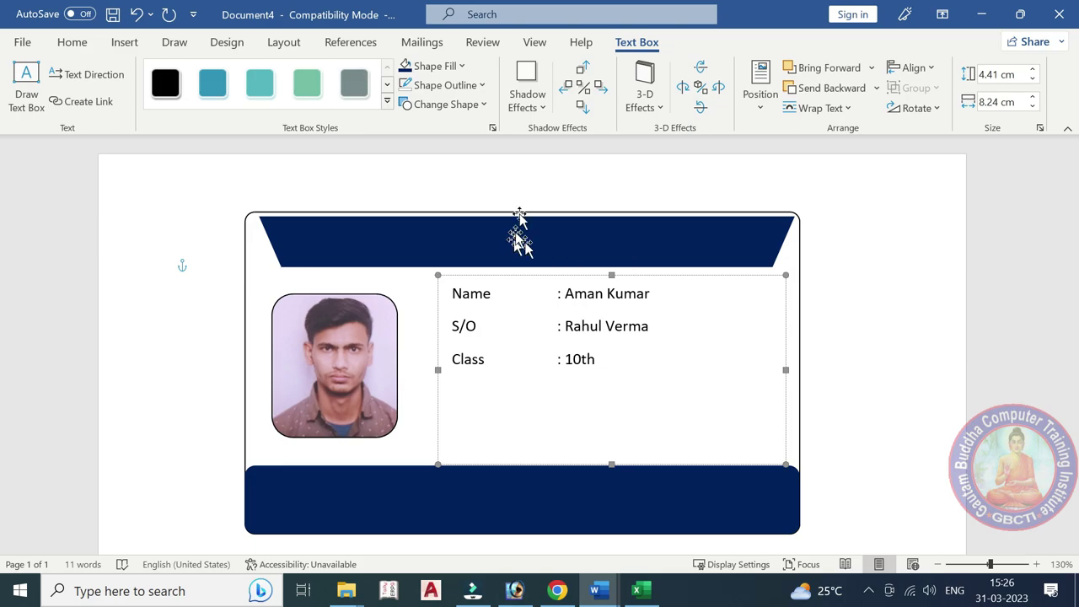
Make the 'th' in '10th' superscript, then turn superscript off after it.
left_click_drag(579, 359, 594, 454)
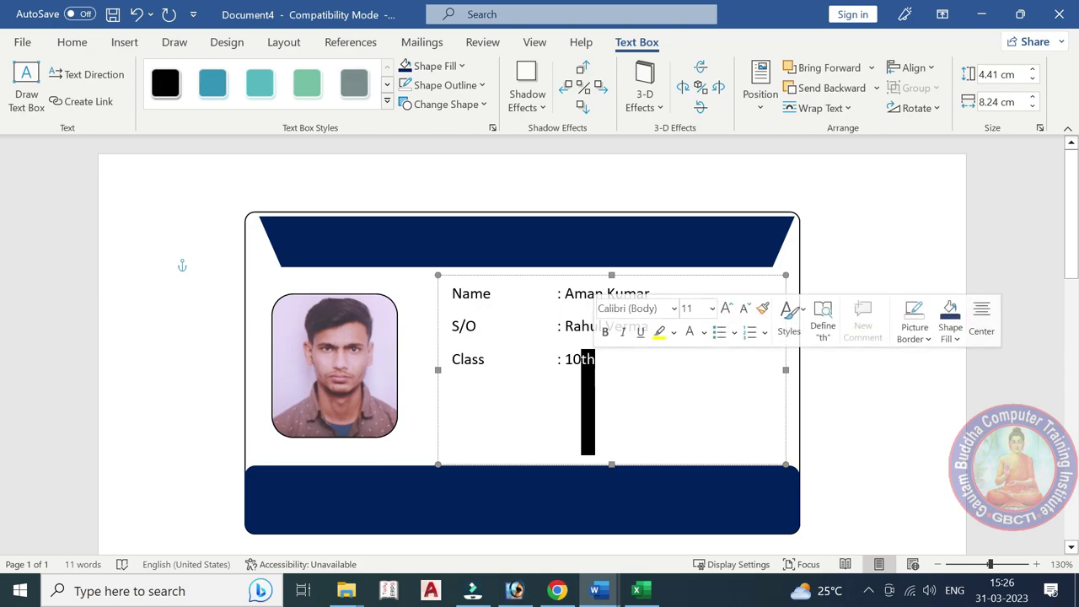
left_click(597, 359)
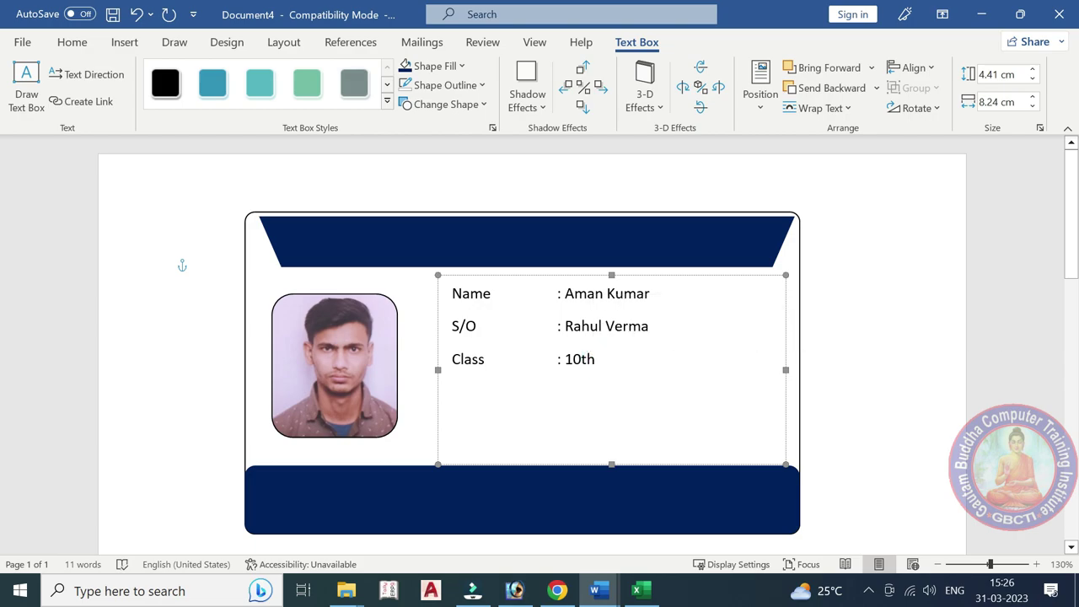
left_click_drag(581, 359, 593, 454)
left_click(610, 364)
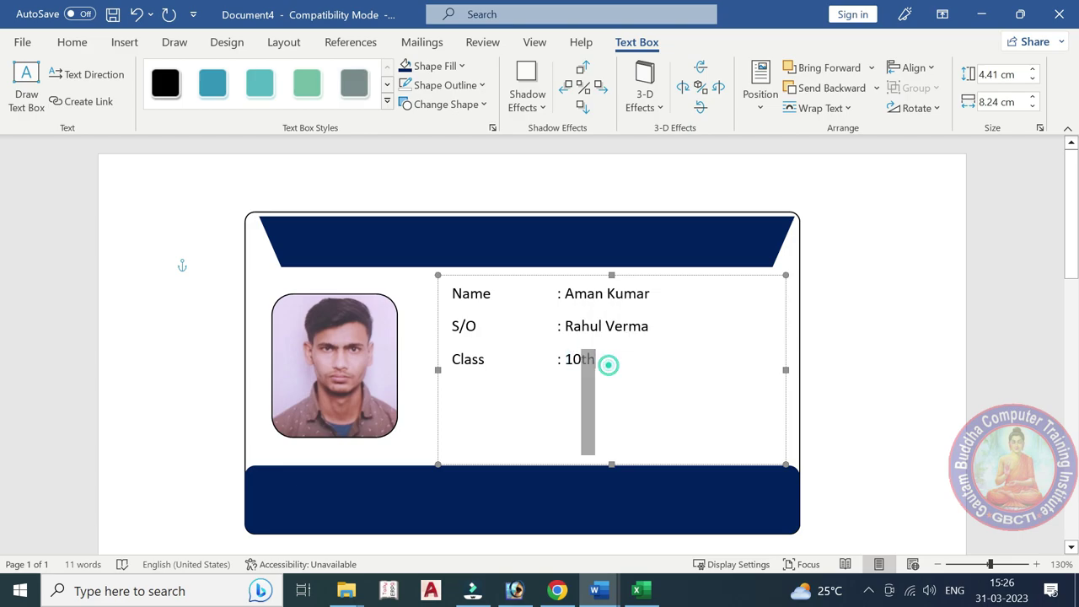
left_click(597, 358)
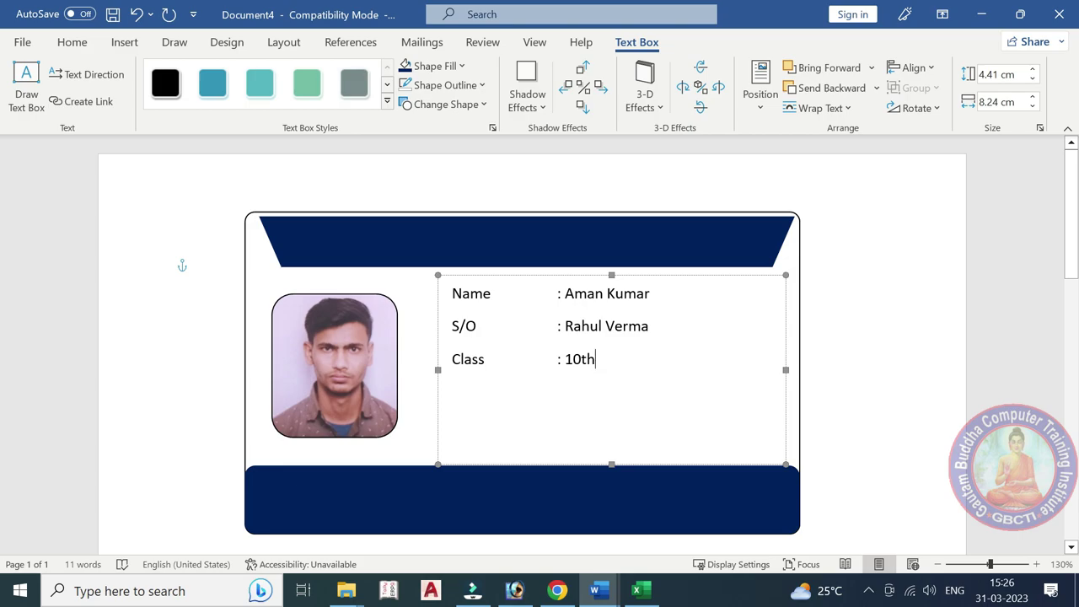
key("shift+Left")
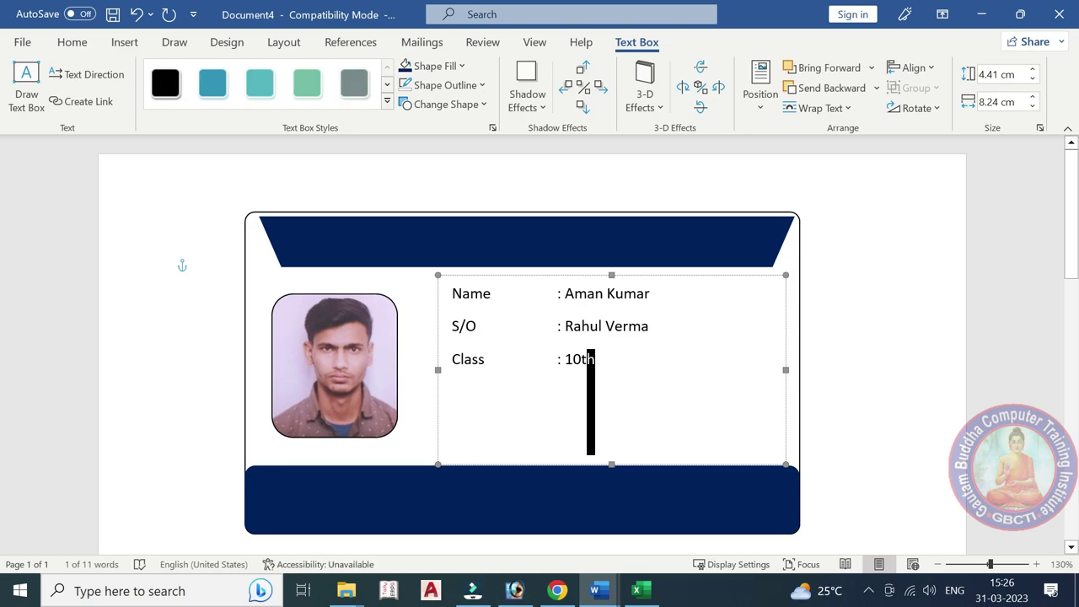
key("shift+Left")
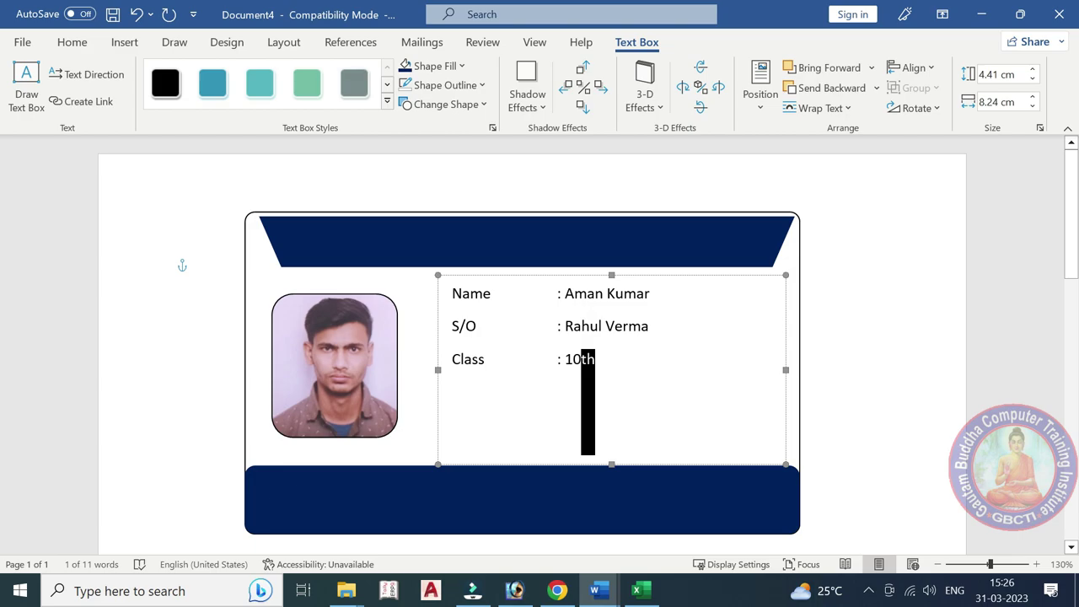
key("ctrl+shift+equal")
left_click(72, 42)
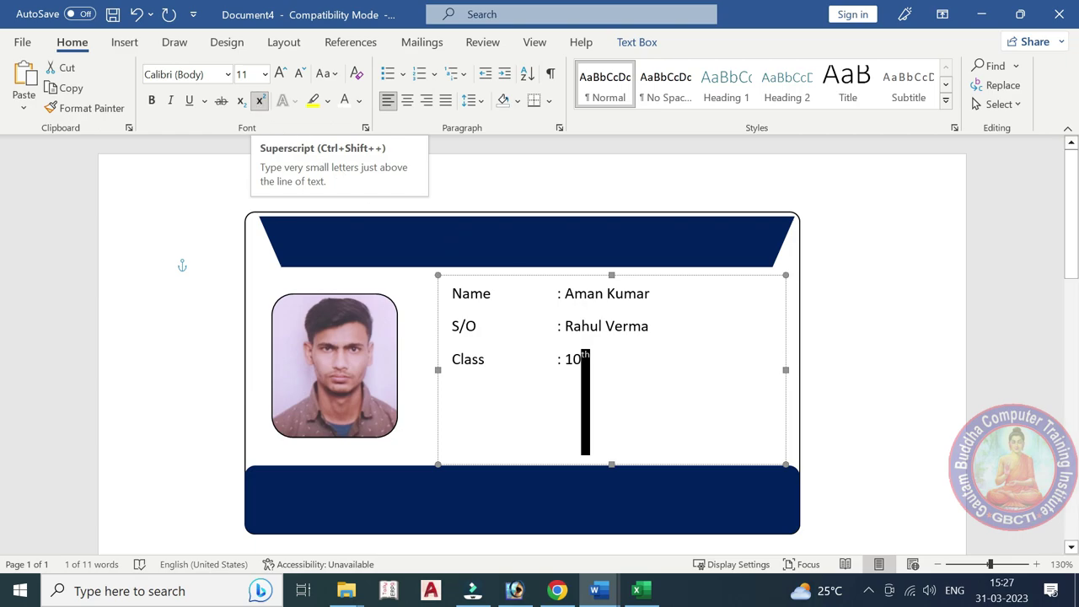
left_click(607, 358)
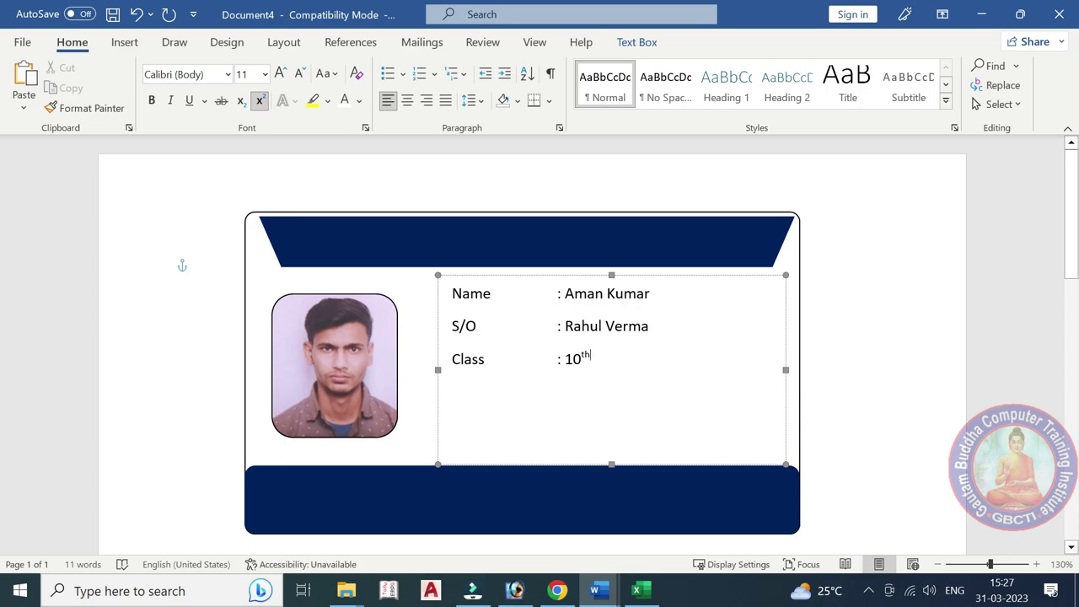
left_click(261, 100)
Add an Address line with a tab-aligned colon, followed by the town and PIN code.
key("Return")
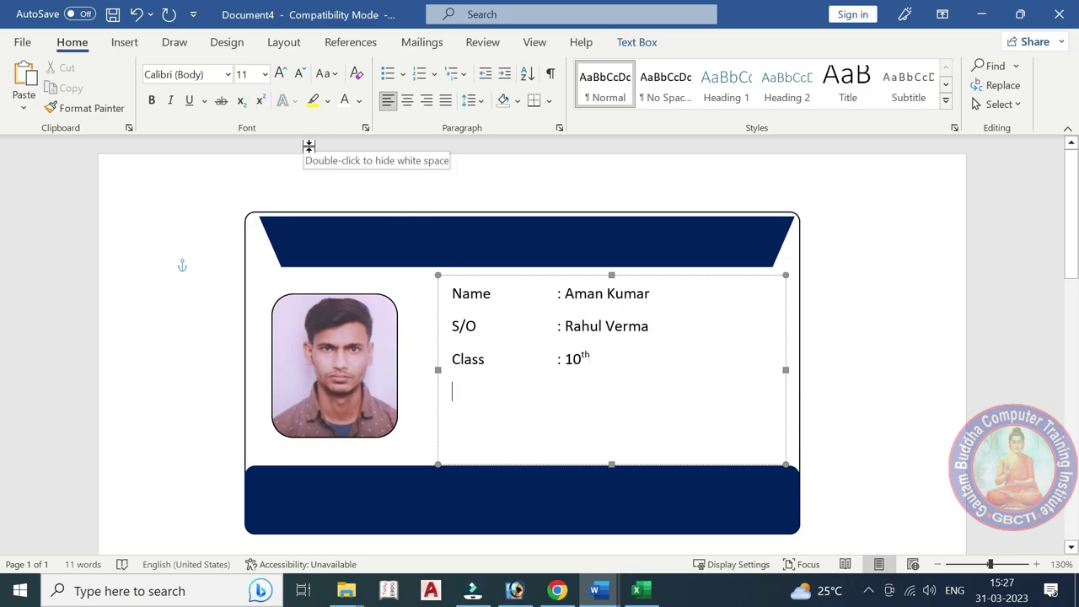
type("Afdd")
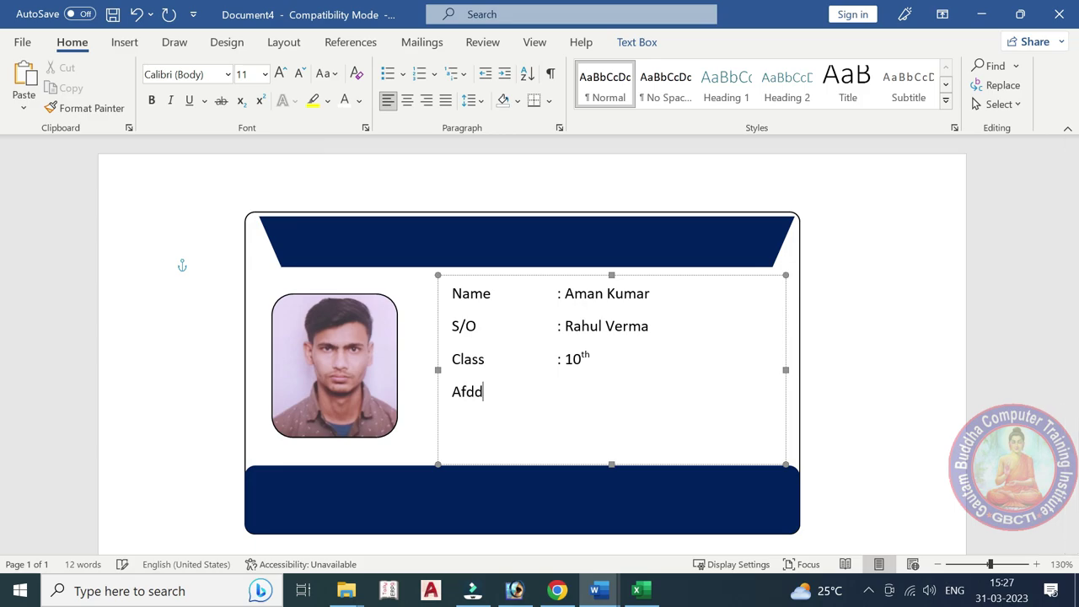
key("BackSpace")
key("BackSpace")
type("dd")
type("ress")
key("Tab")
type(":")
type("Gha")
type("zibadf")
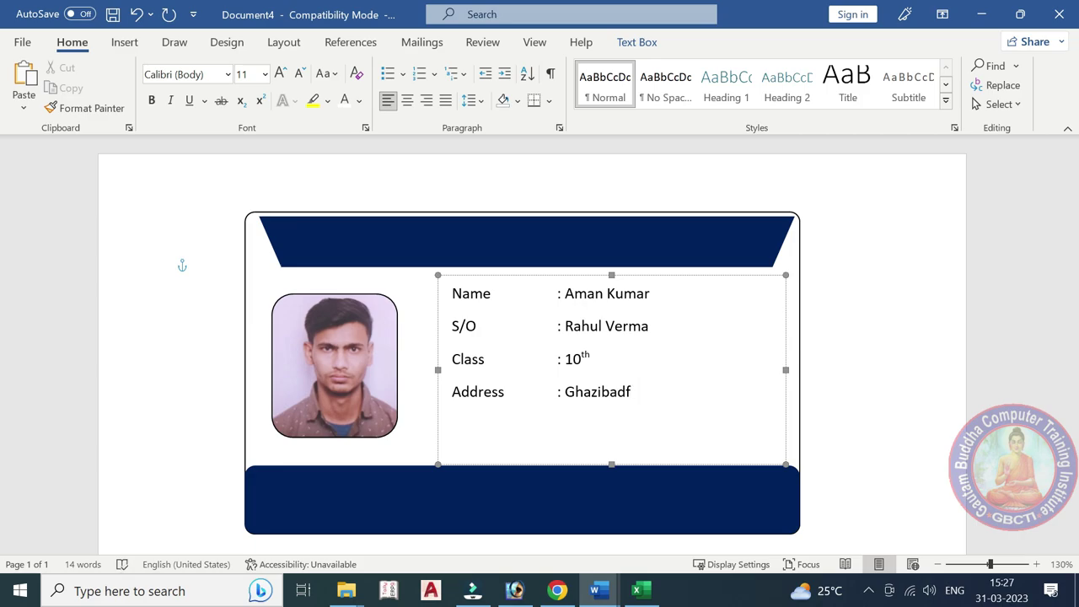
key("BackSpace")
key("Left")
key("Left")
key("Left")
type("a")
key("Right")
key("Right")
key("Right")
type("(")
type("Up")
key("BackSpace")
type("P)")
type(" 20")
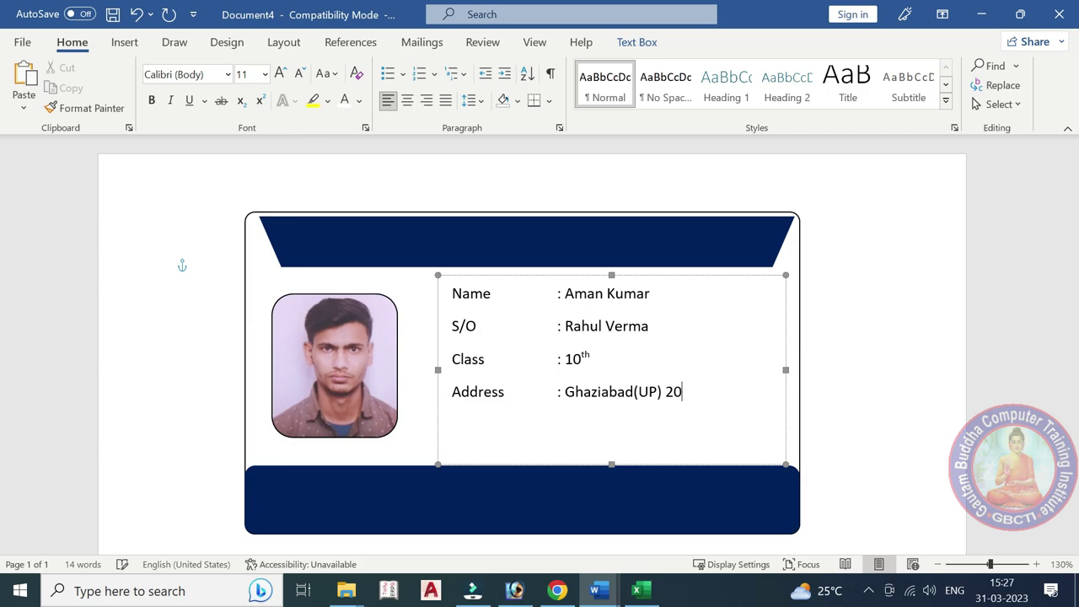
type("1010")
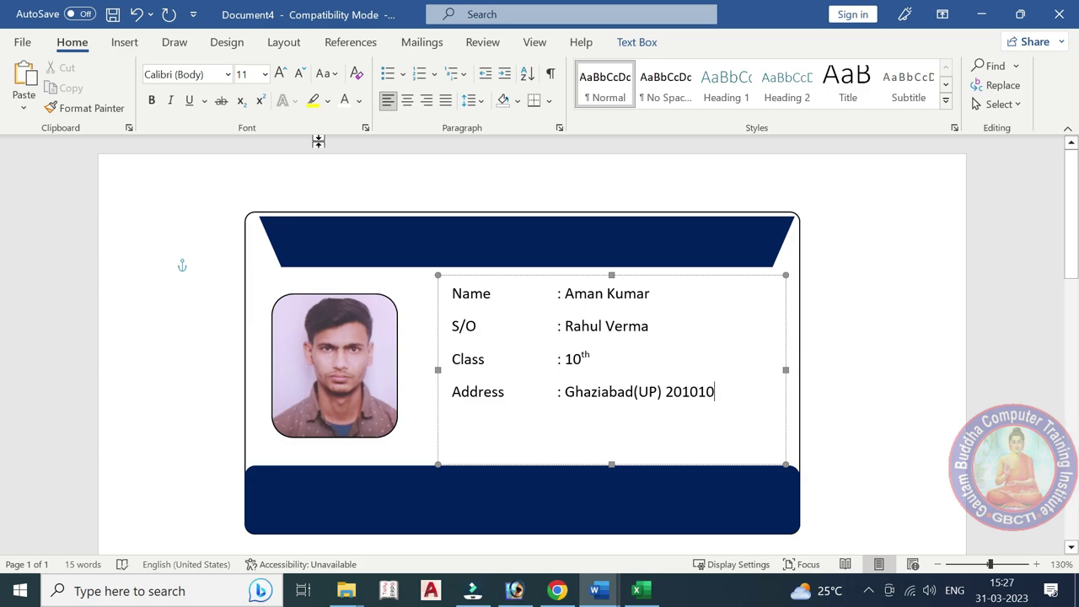
Add a Mobile No. line with an aligned colon and the phone number, then begin the next line.
key("Return")
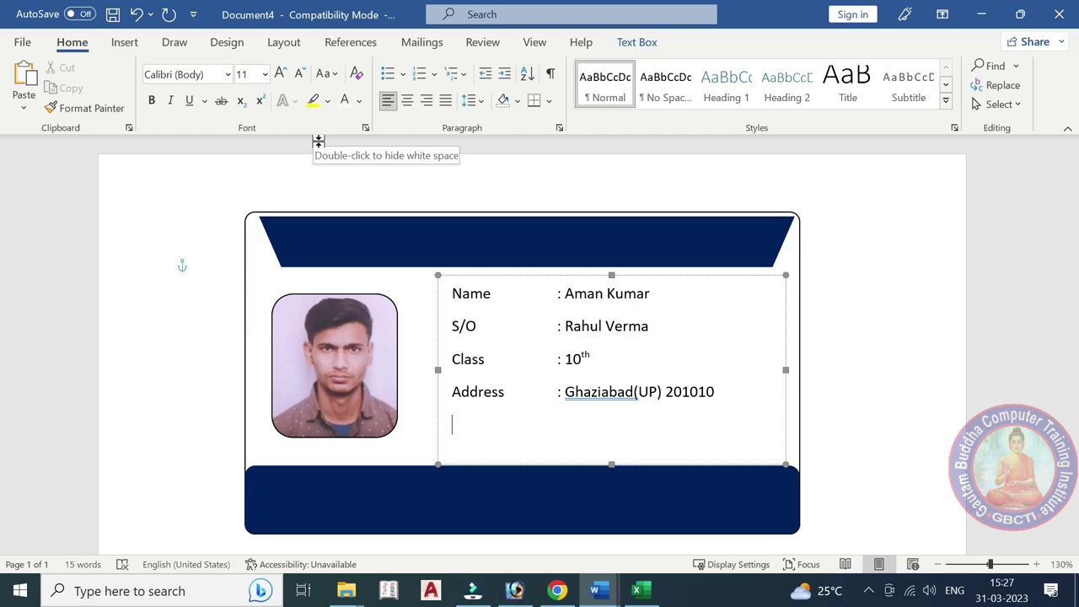
type("Mob")
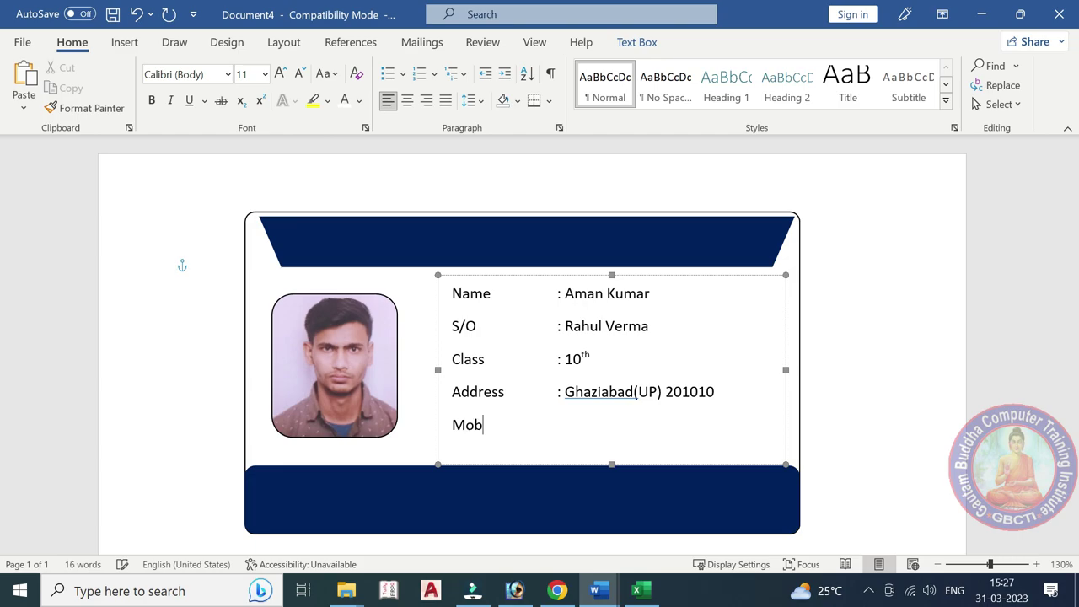
type("ile No")
type(".\t")
type(":")
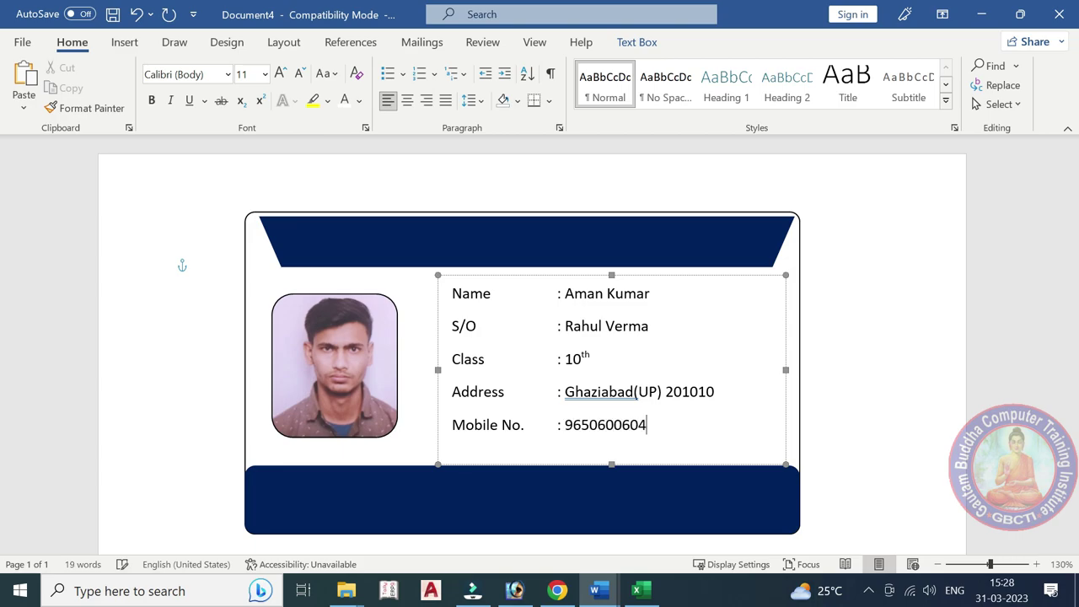
key("Return")
type("B")
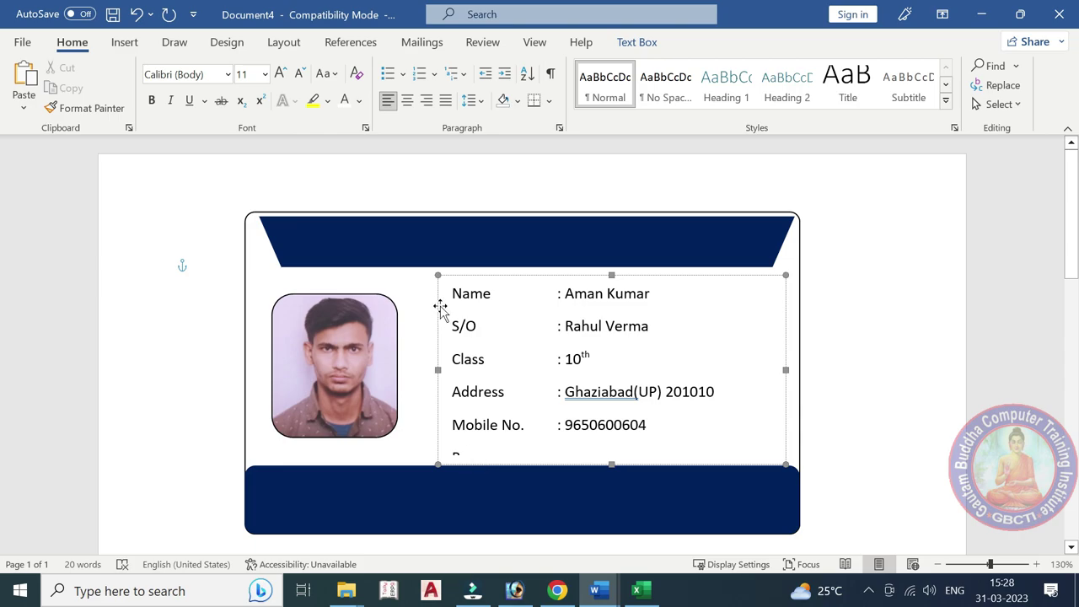
Give all text box lines 1.5 line spacing with no space after paragraphs.
left_click_drag(450, 294, 567, 466)
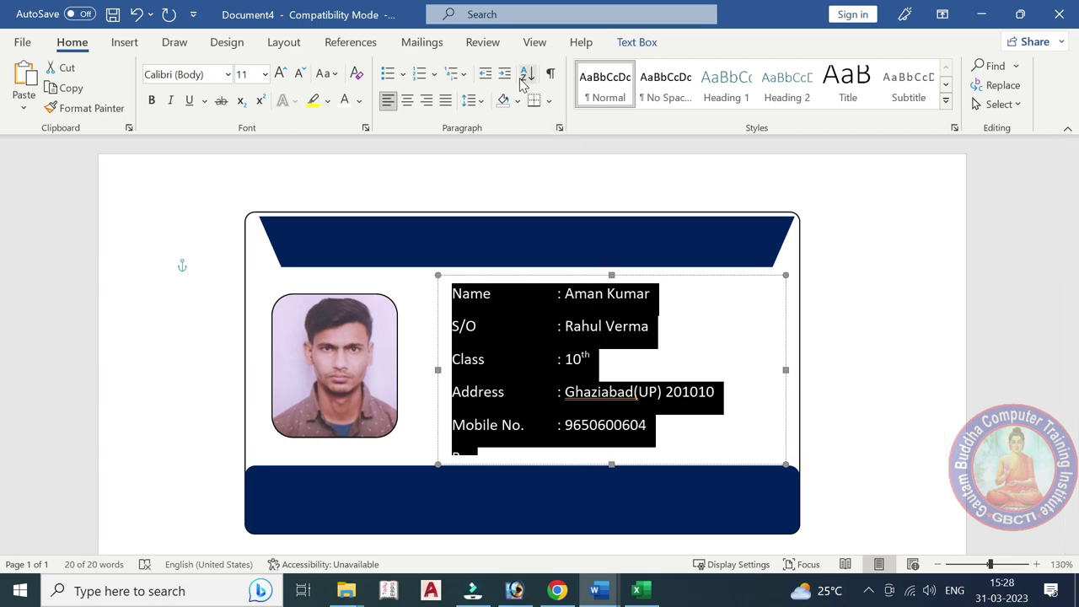
left_click(481, 101)
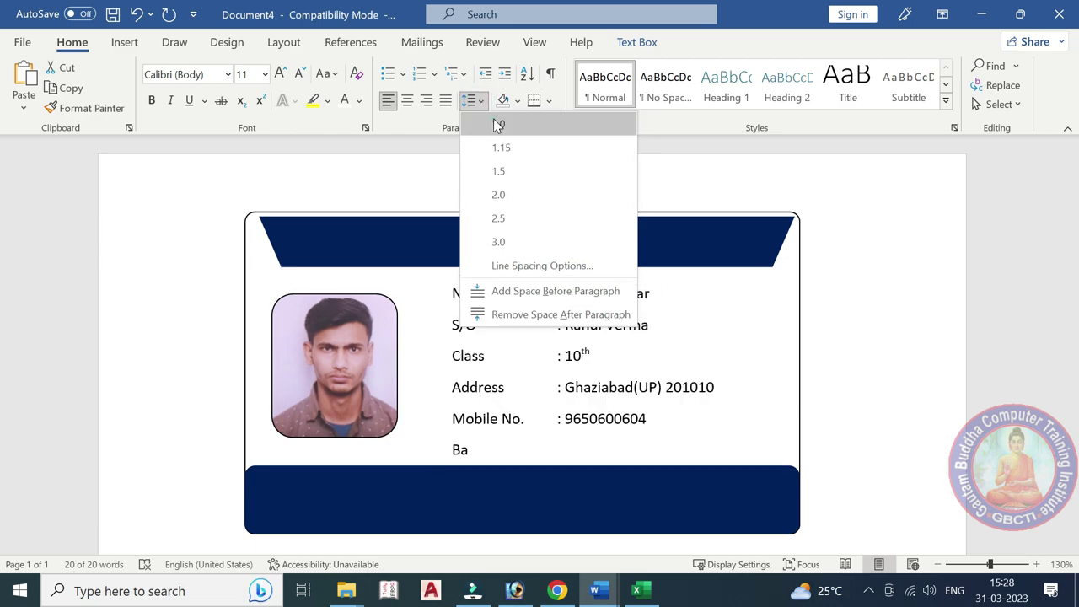
left_click(498, 124)
left_click(474, 102)
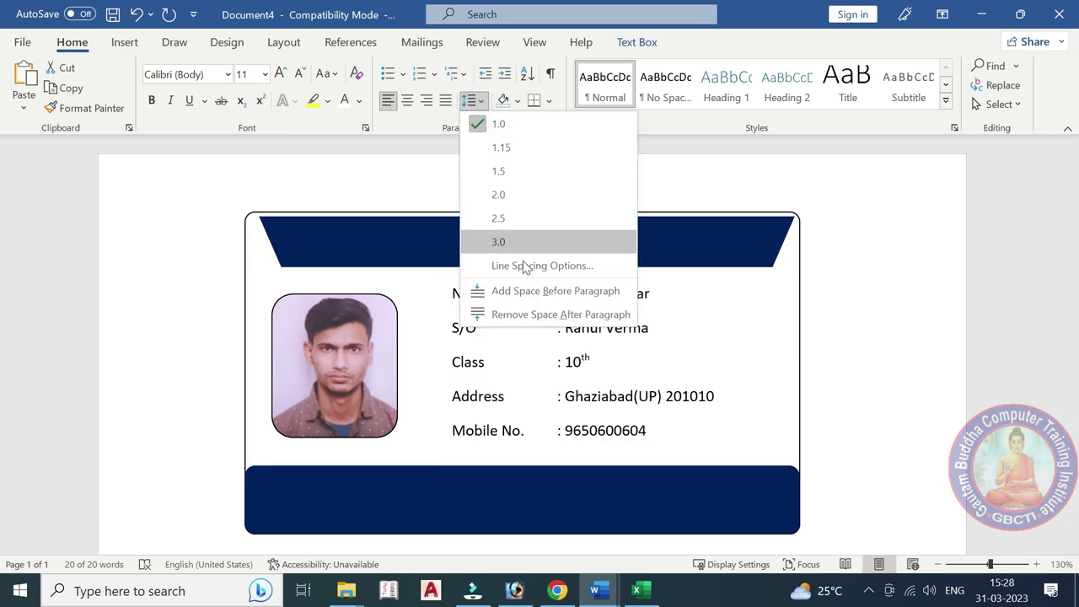
left_click(561, 317)
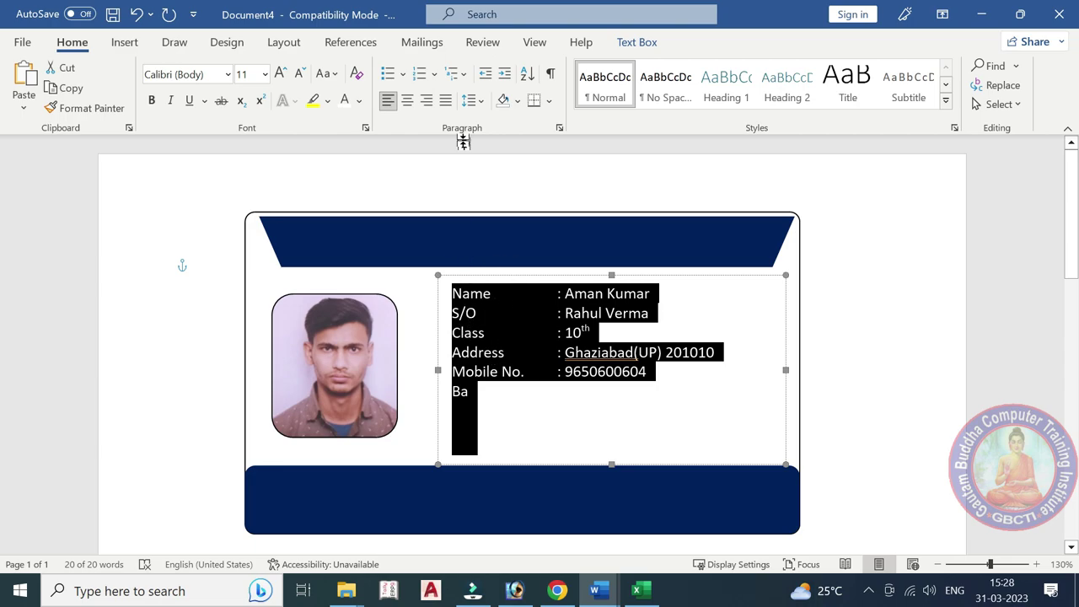
left_click(469, 101)
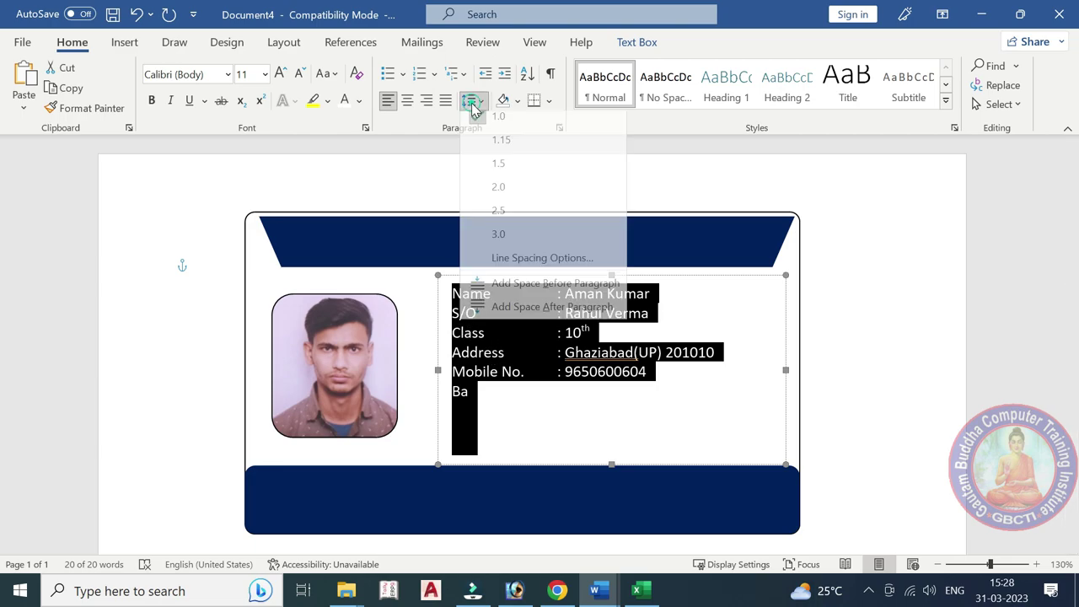
left_click(502, 170)
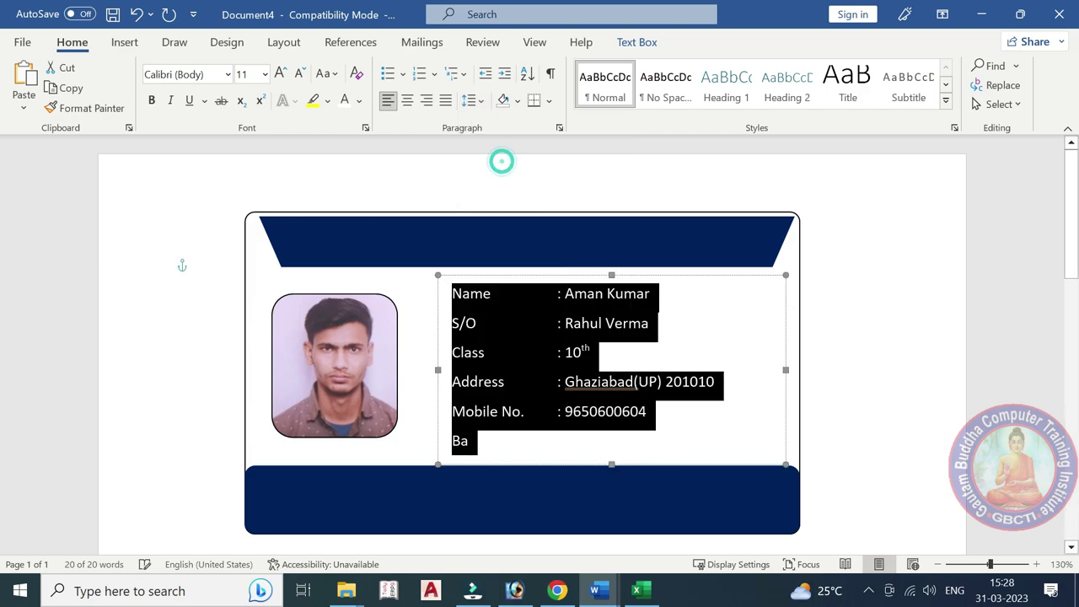
left_click(488, 446)
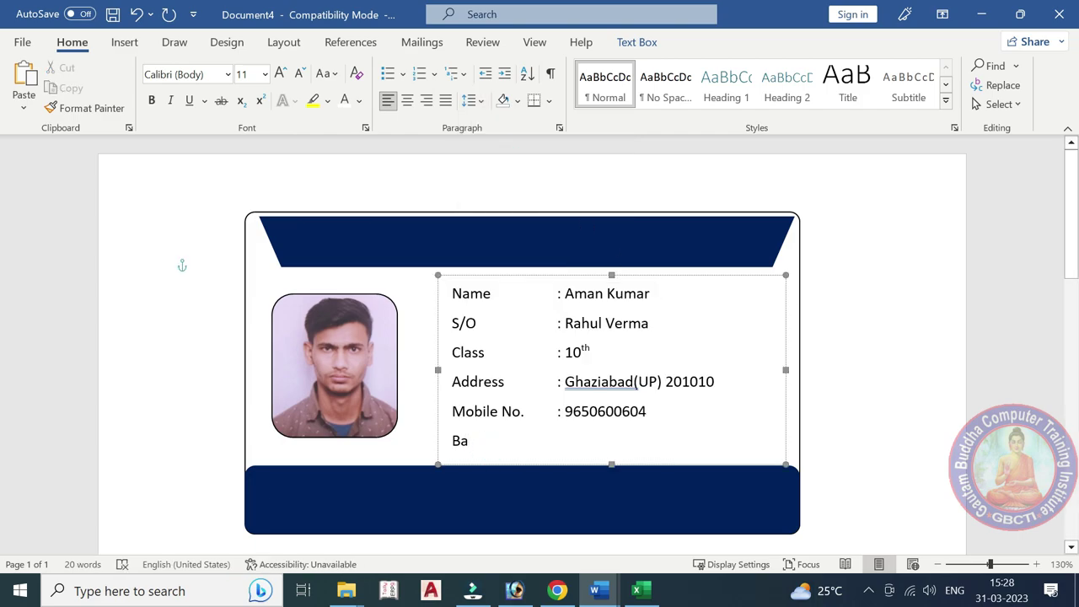
Complete the last line as 'Batch : 09:00 AM to 11:00 AM'.
type("tch : 09")
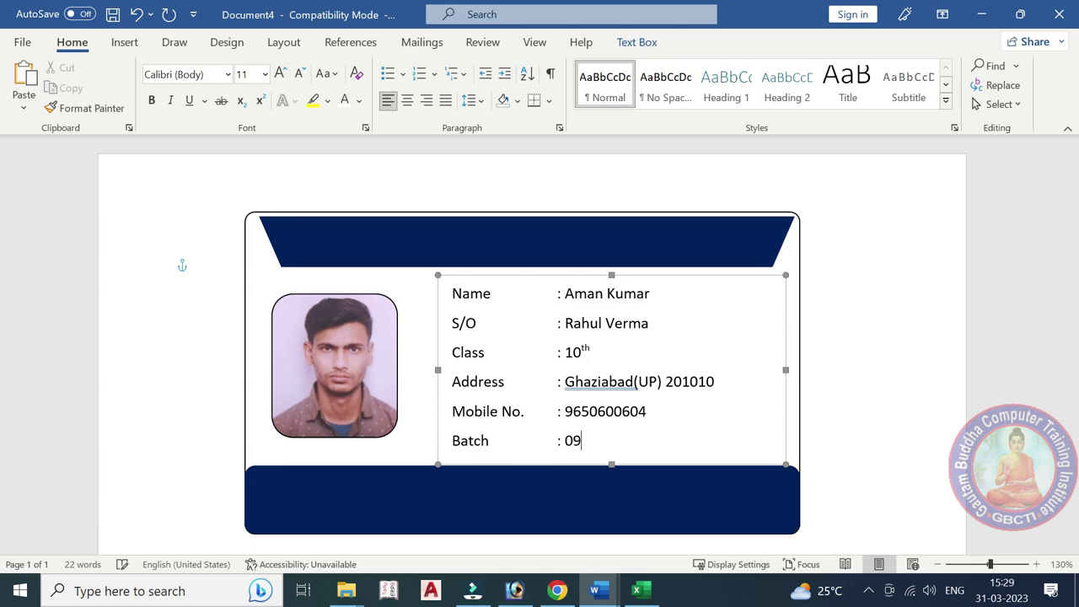
type(":00")
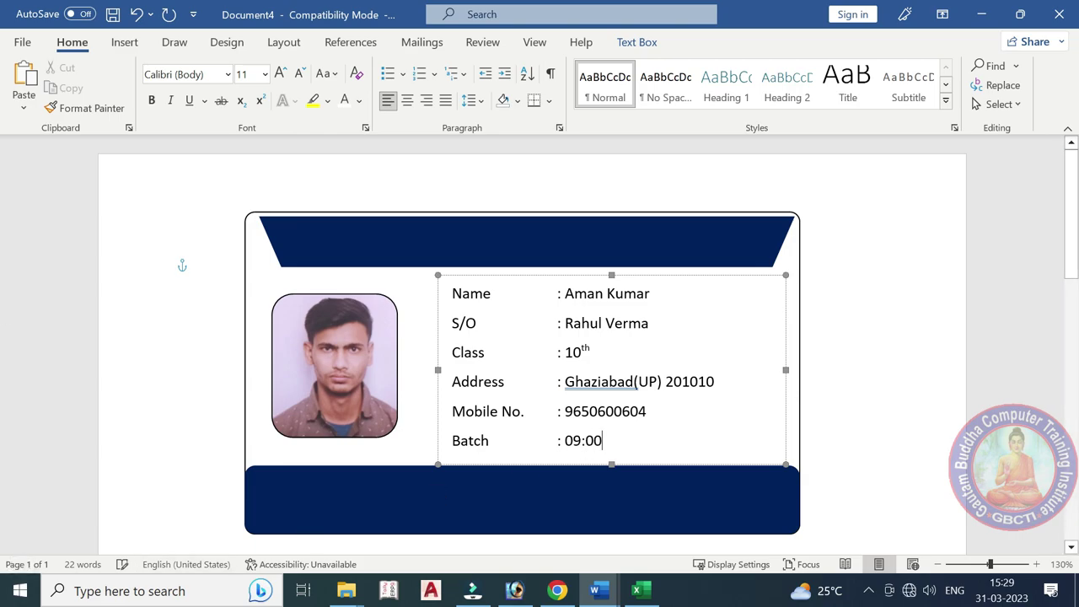
type(" AM")
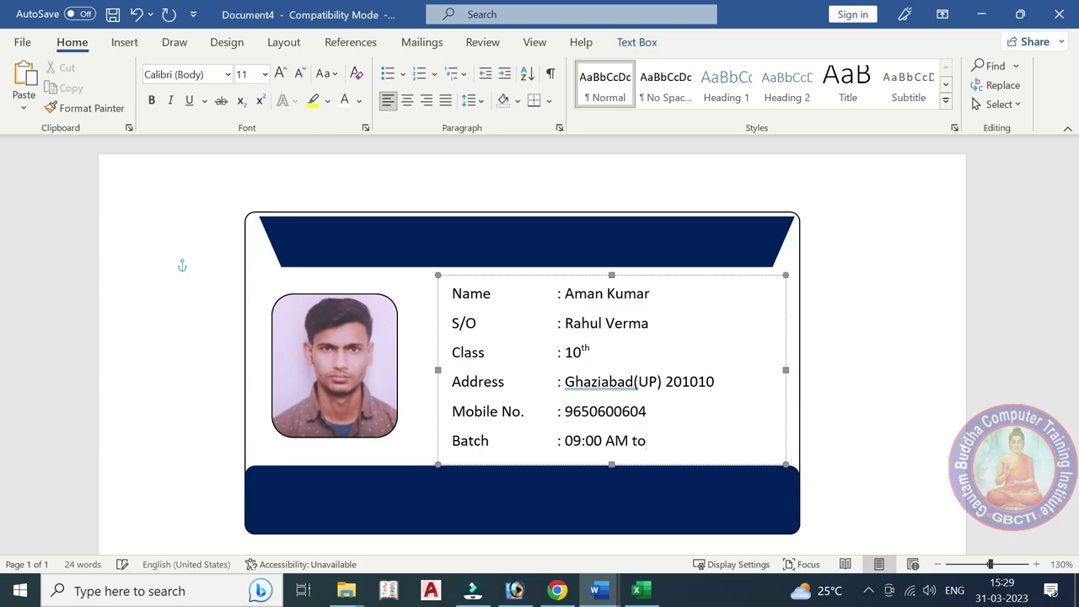
type(" to ")
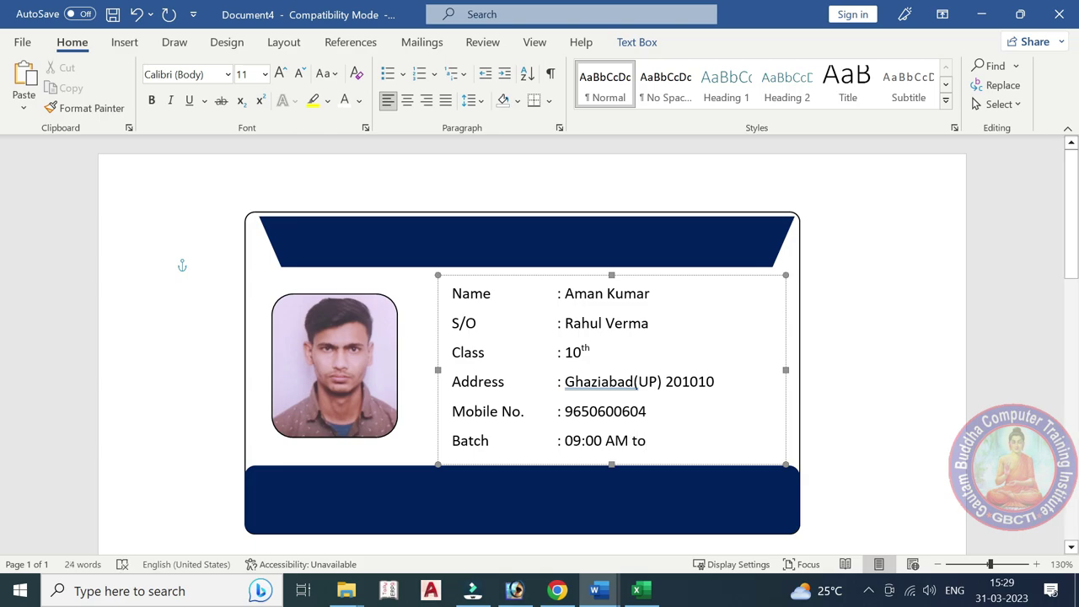
type("11:00 AM")
Make all six detail lines bold and colour the Name and S/O labels red.
left_click_drag(452, 290, 721, 444)
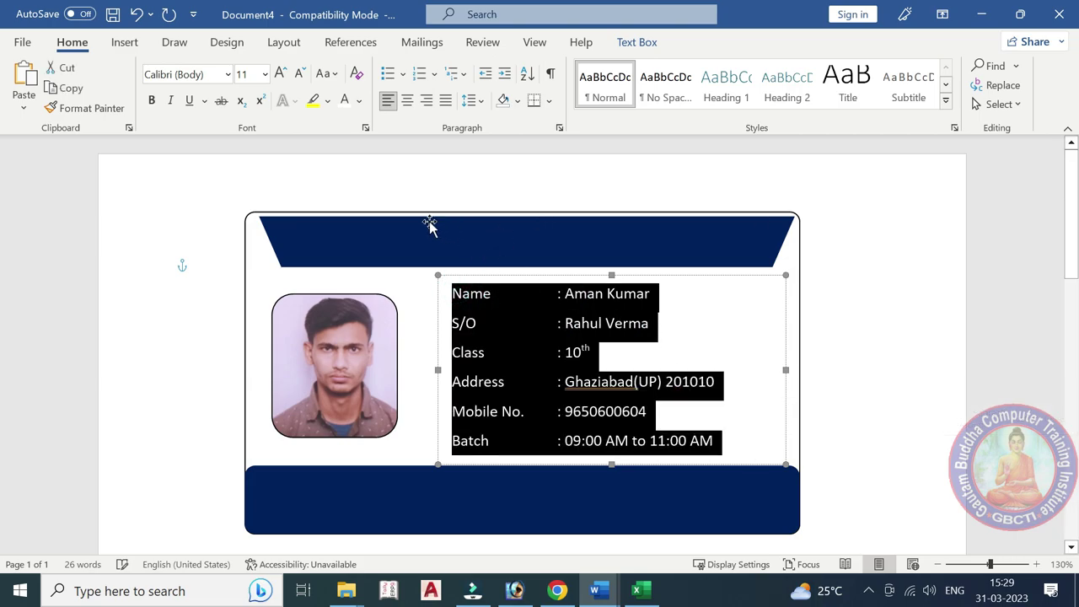
left_click(152, 102)
double_click(504, 293)
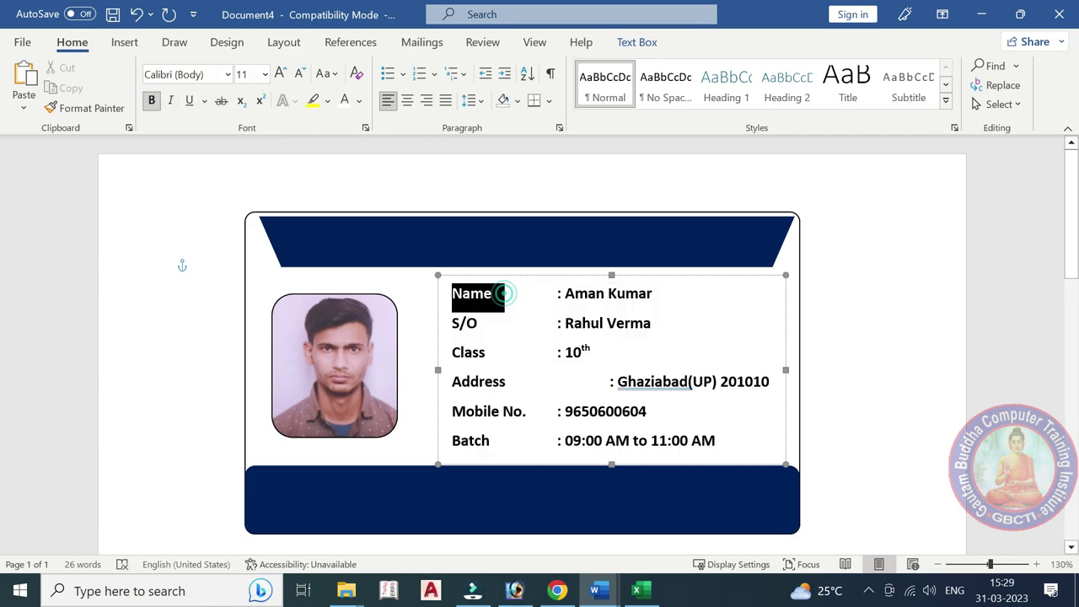
left_click(360, 100)
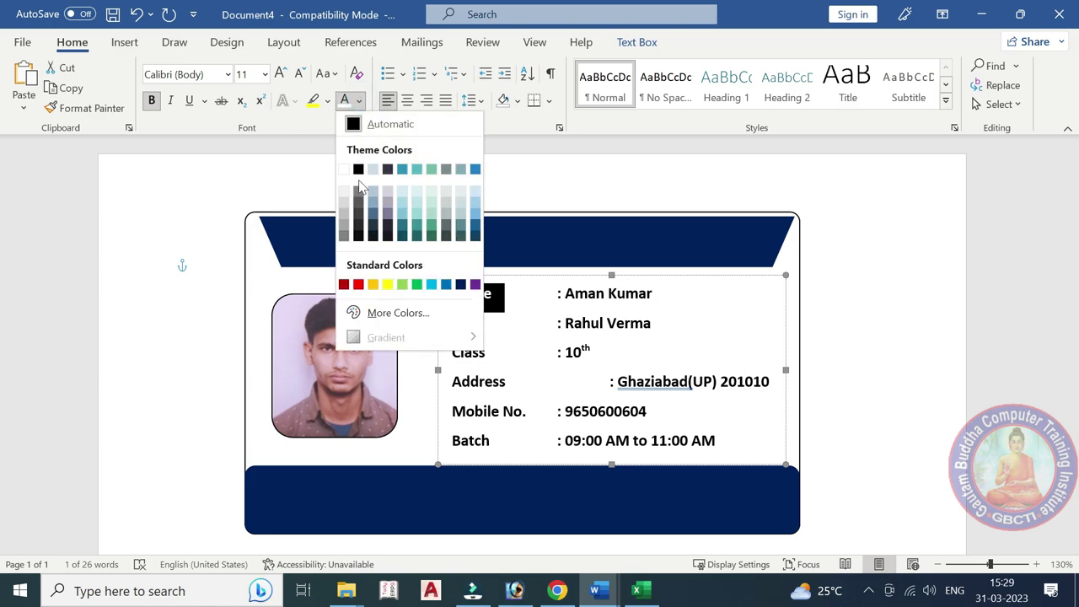
left_click(358, 285)
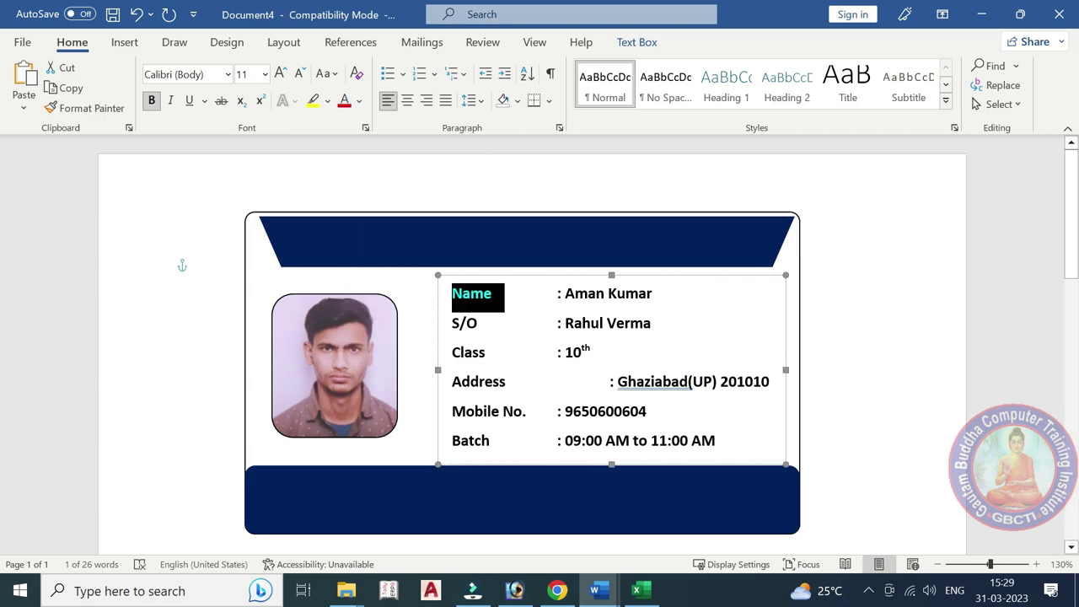
double_click(465, 323)
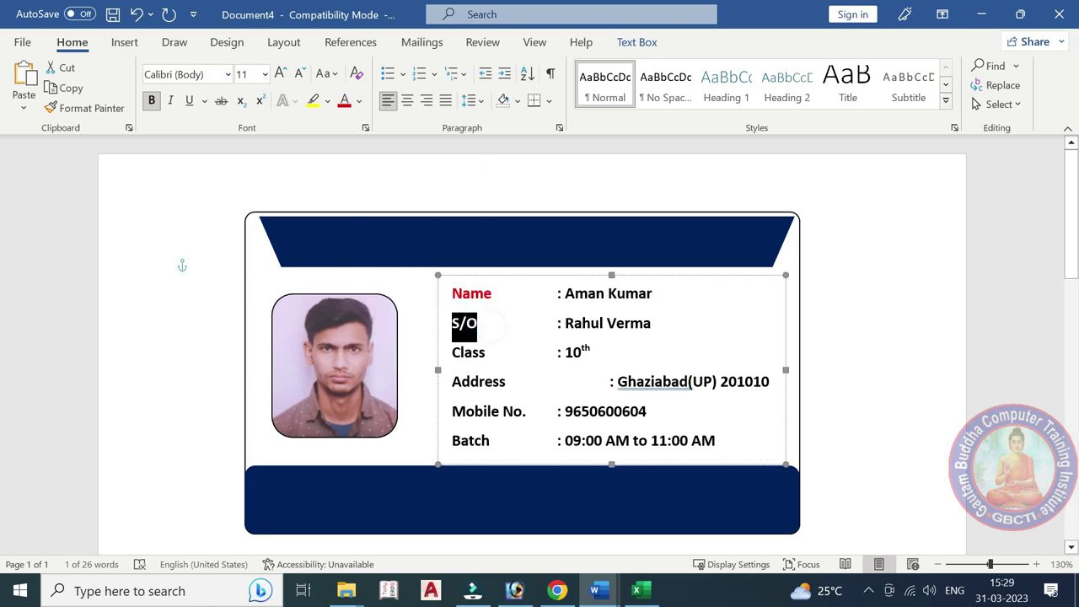
left_click(344, 100)
Colour the Class, Address, Mobile No. and Batch labels red, and remove the extra gap before the Address value.
double_click(476, 352)
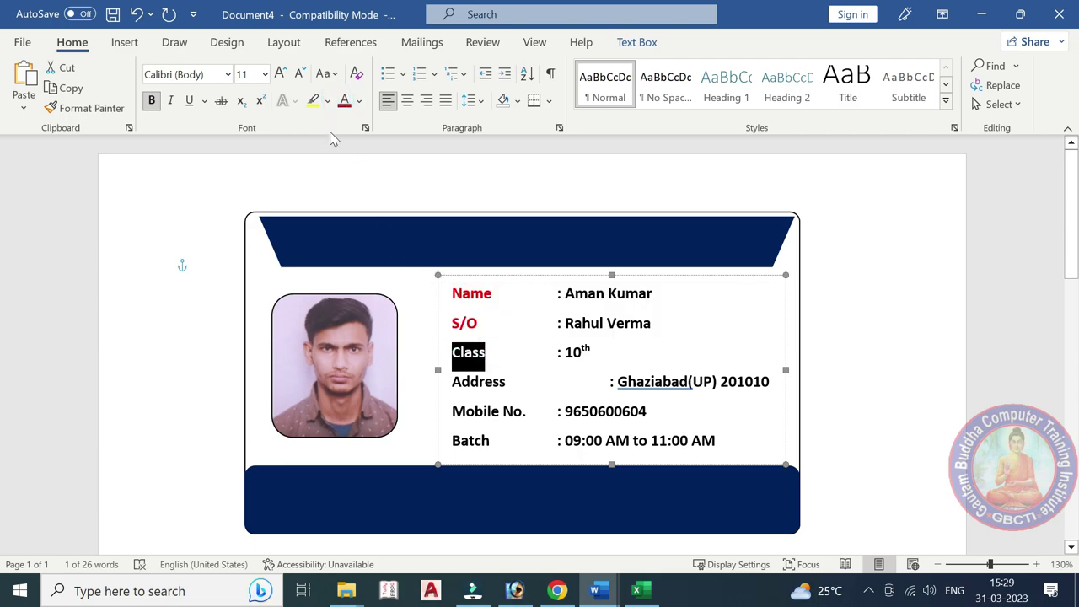
left_click(344, 100)
double_click(504, 381)
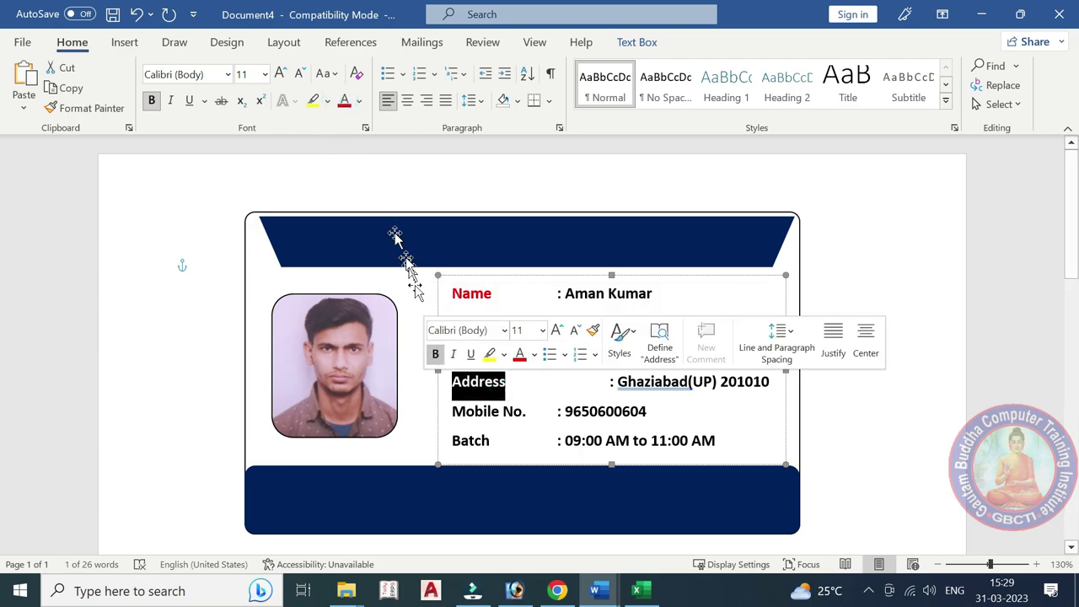
left_click(344, 100)
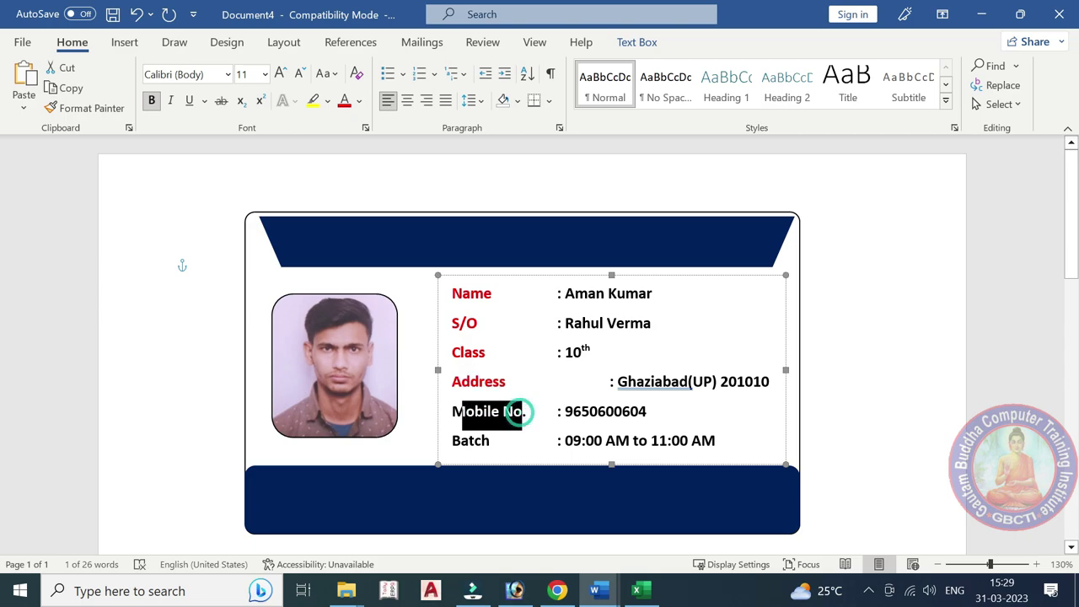
mouse_move(527, 412)
left_mouse_down()
mouse_move(453, 411)
mouse_move(530, 412)
left_mouse_up()
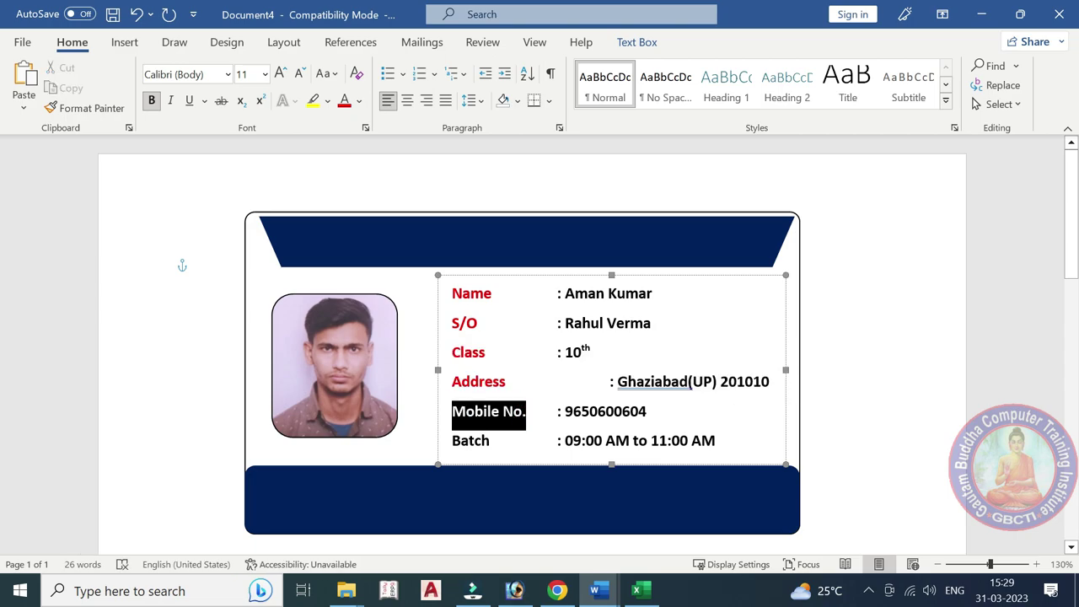
left_click(344, 100)
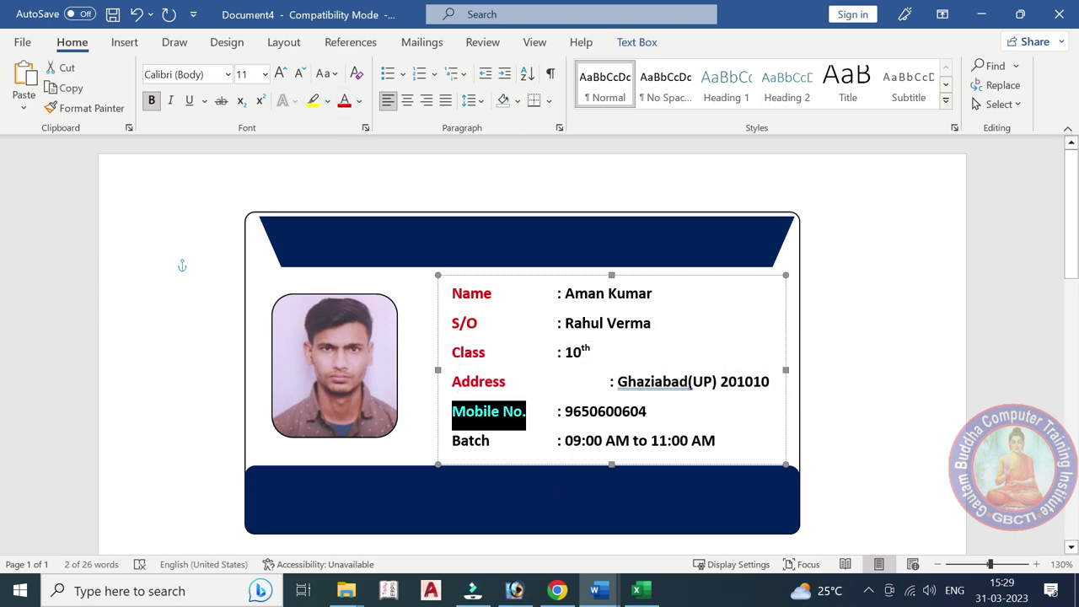
double_click(487, 441)
left_click(346, 103)
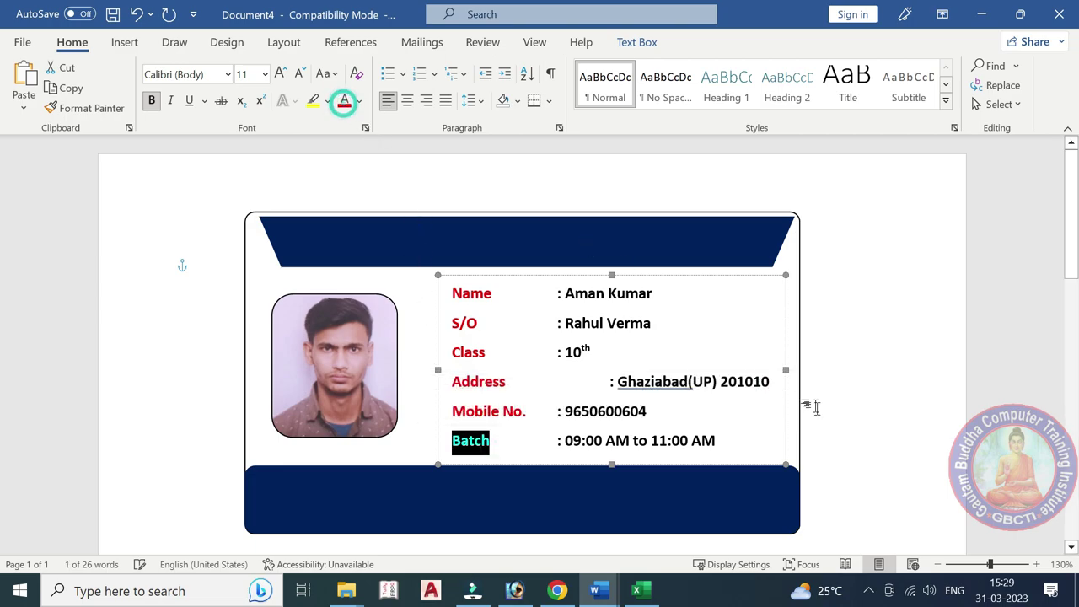
left_click(582, 383)
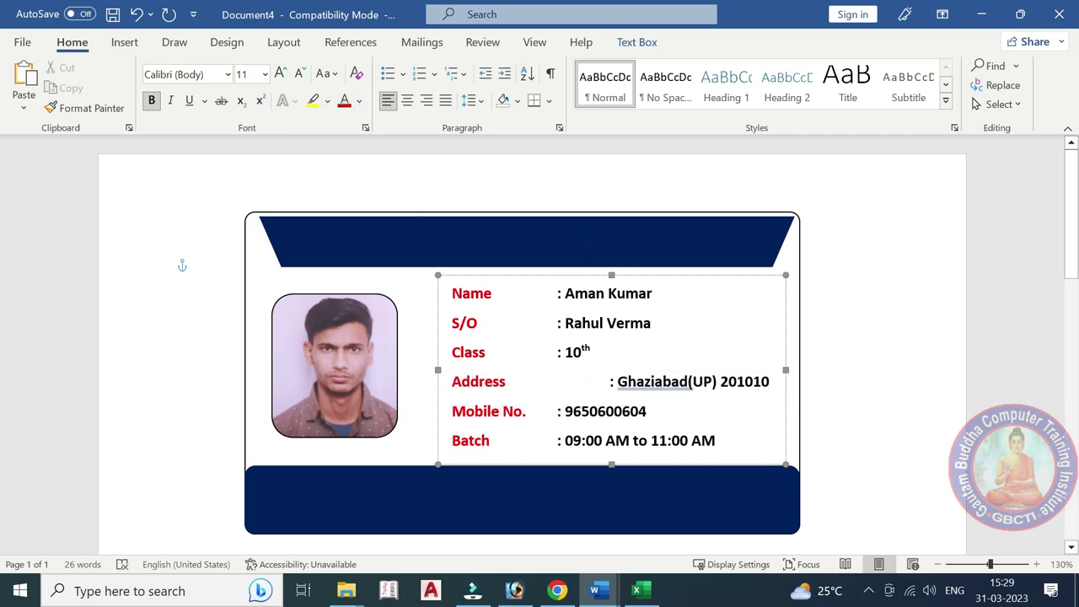
key("BackSpace")
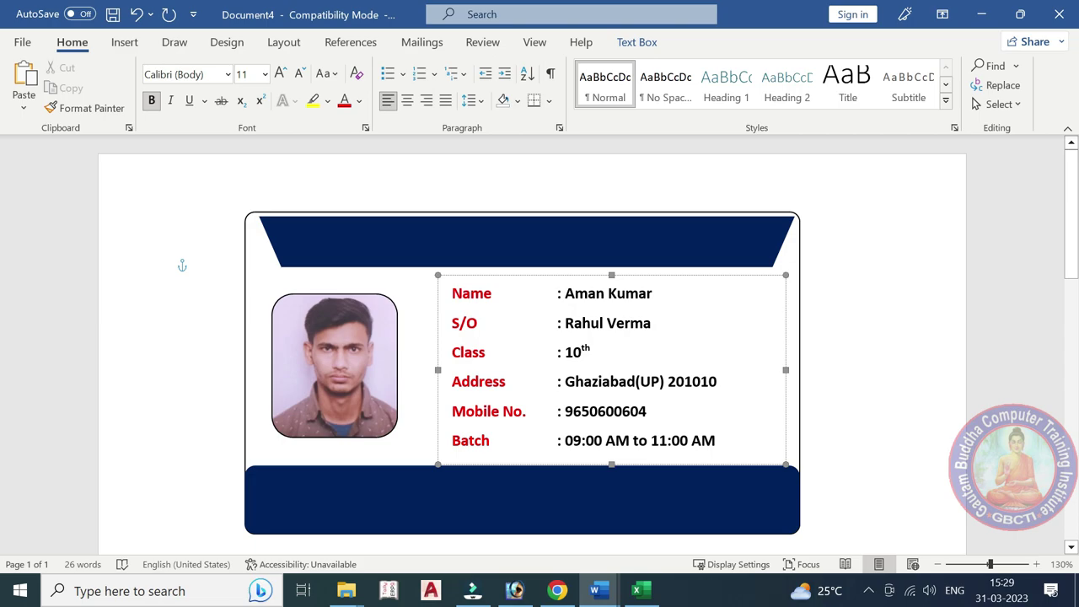
Insert a first-style WordArt title reading 'Student ID Card'.
left_click(400, 415)
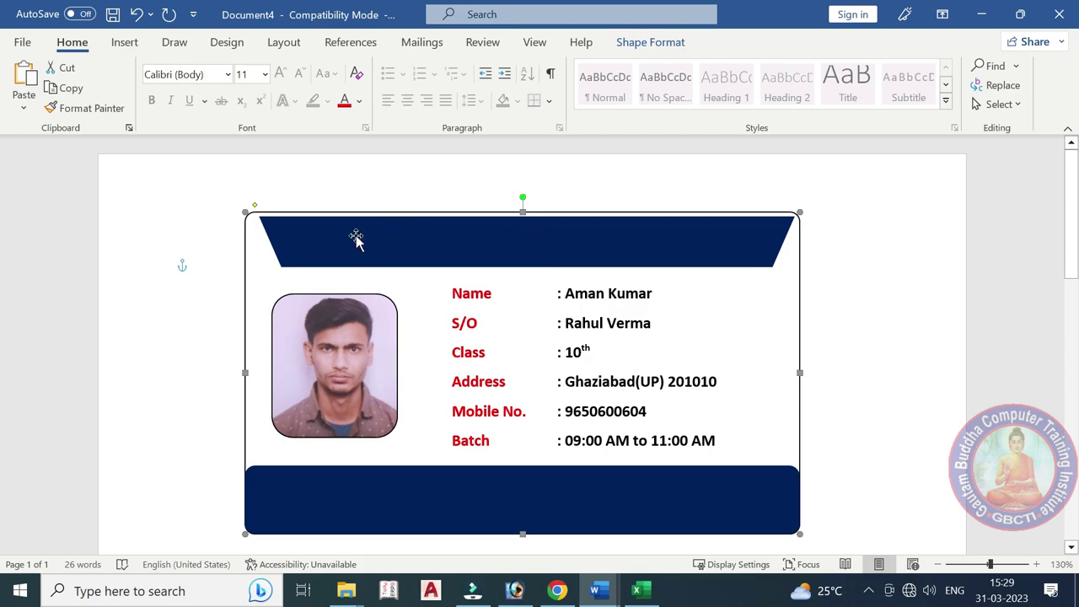
left_click(127, 42)
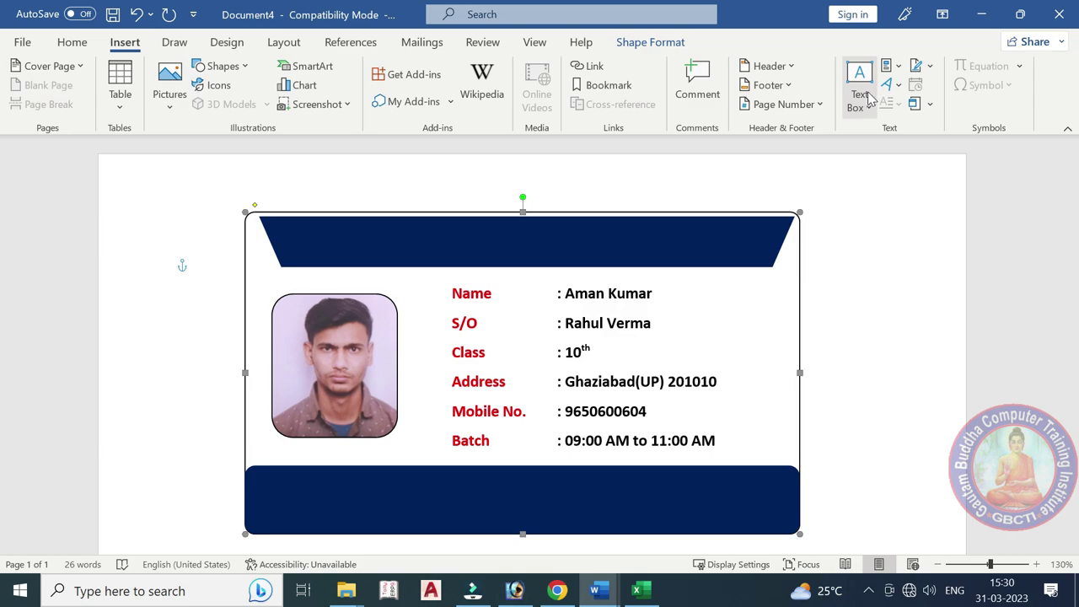
left_click(893, 88)
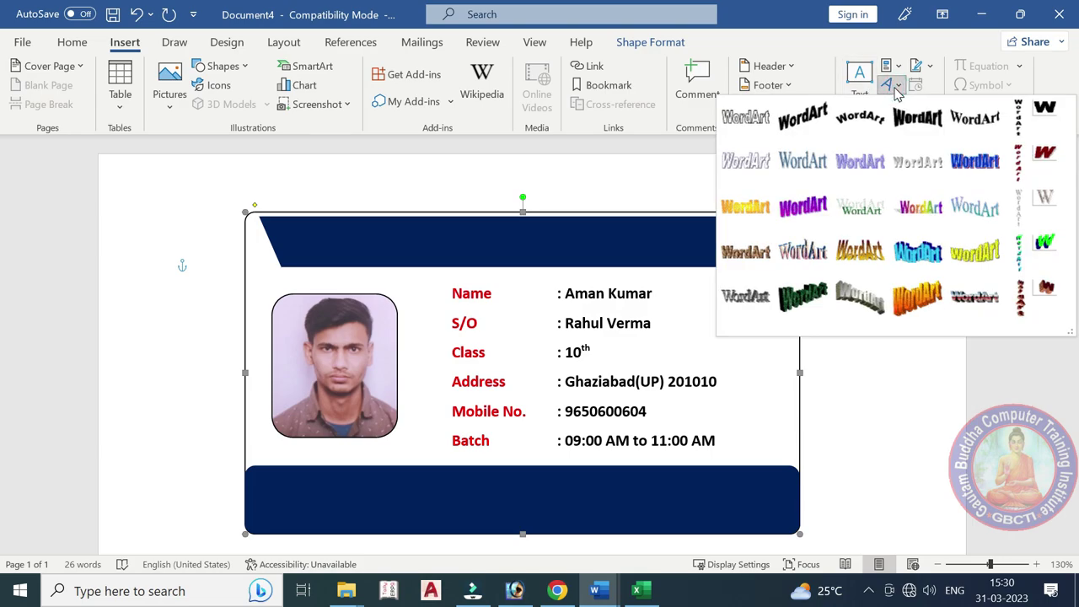
left_click(747, 119)
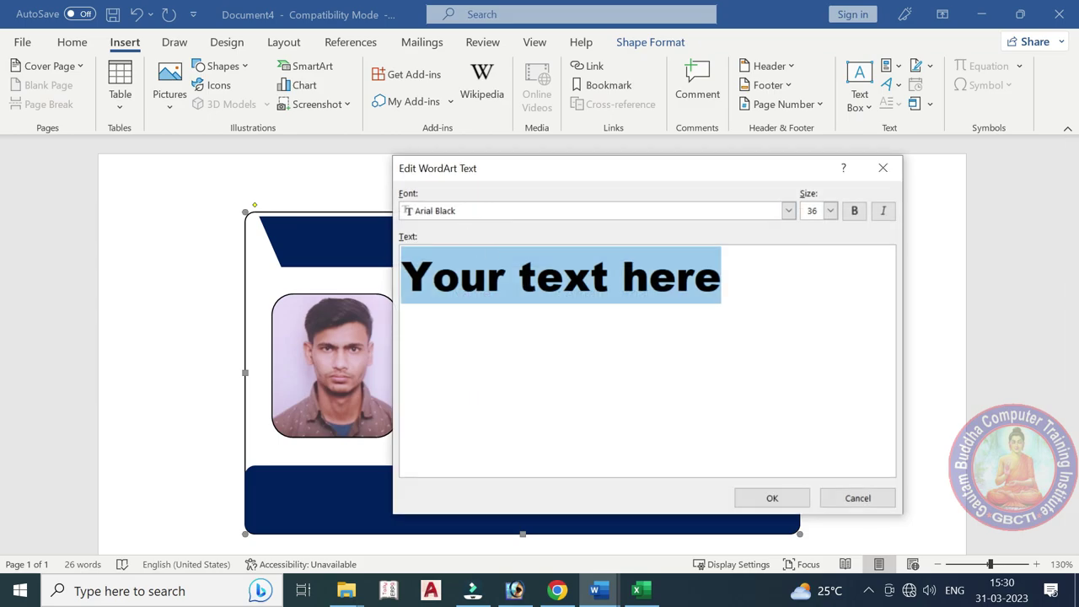
type("S")
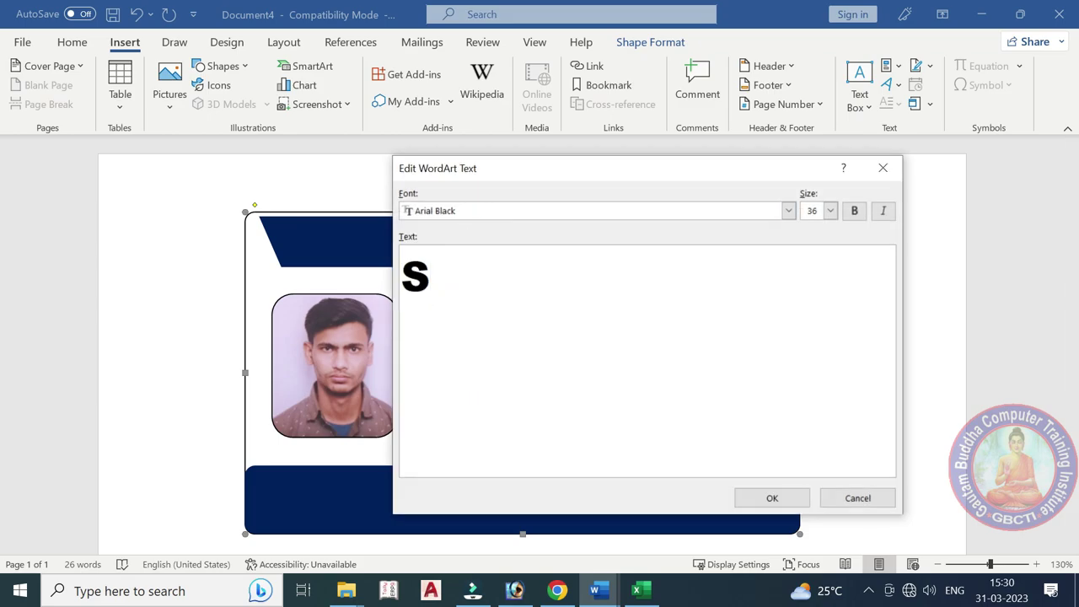
type("tude")
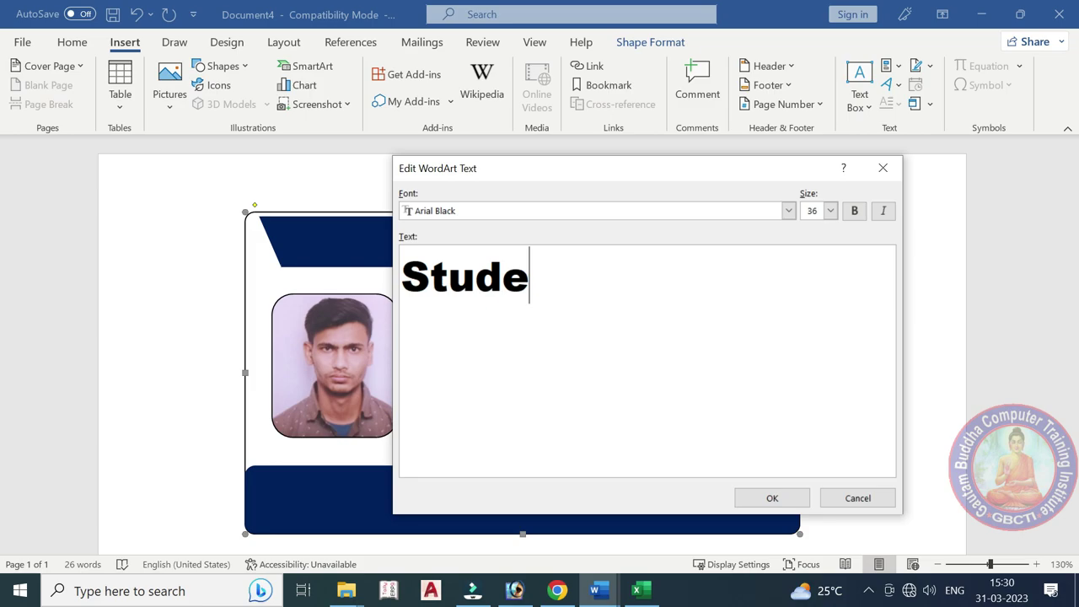
type("nt I")
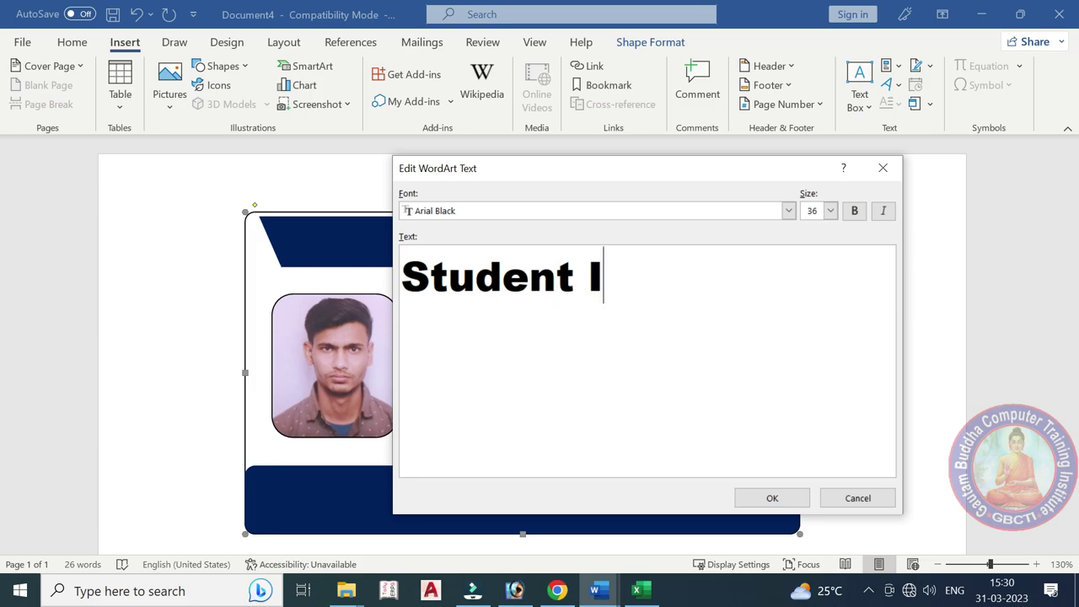
type("D Car")
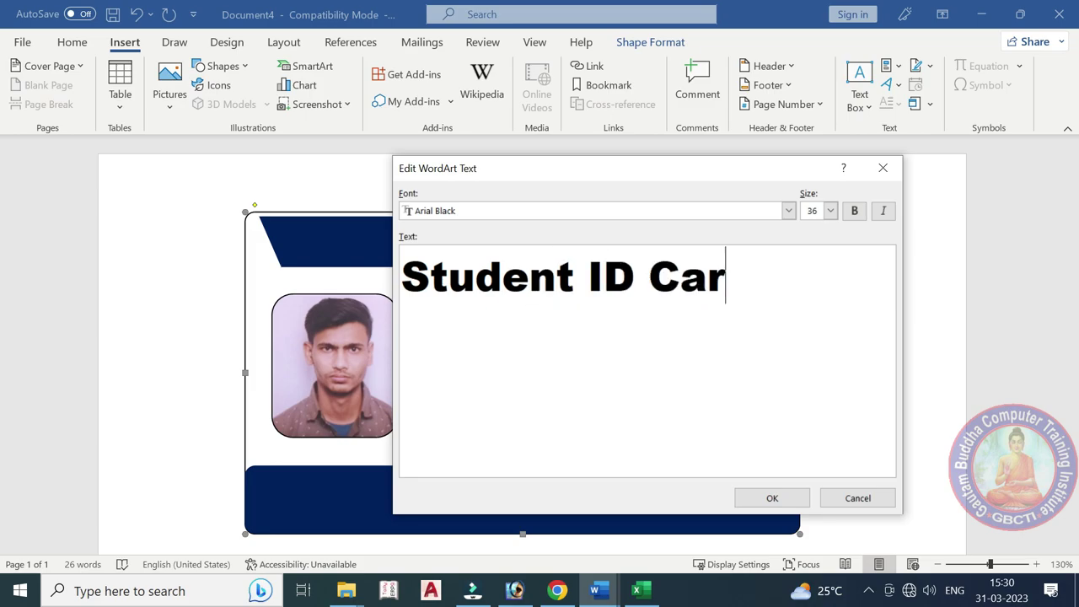
type("d")
left_click(775, 498)
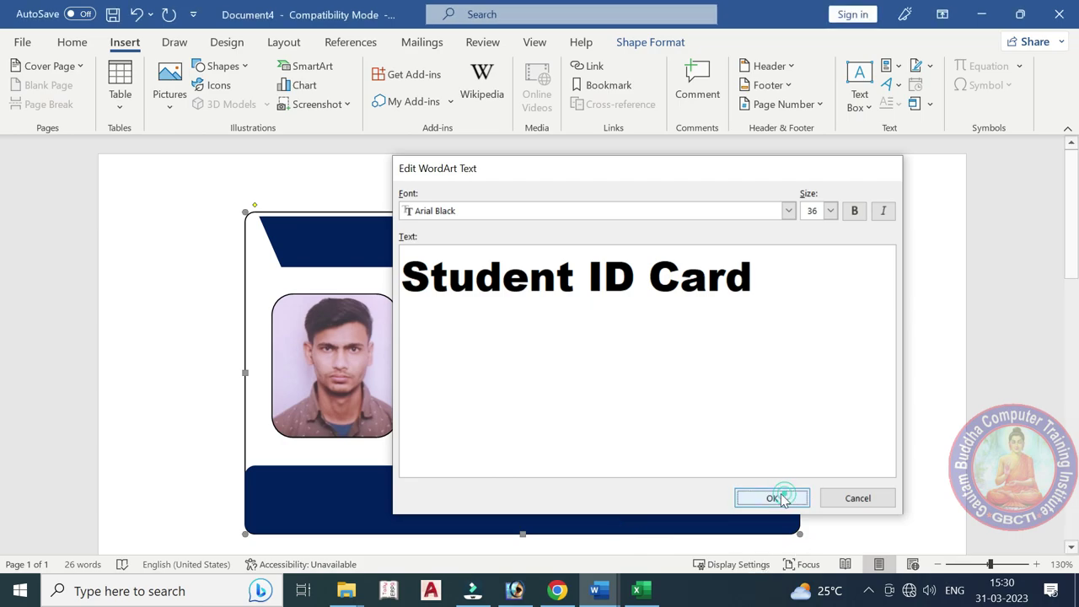
Place the WordArt title at top centre, then shrink and centre it inside the top navy band.
left_click(219, 280)
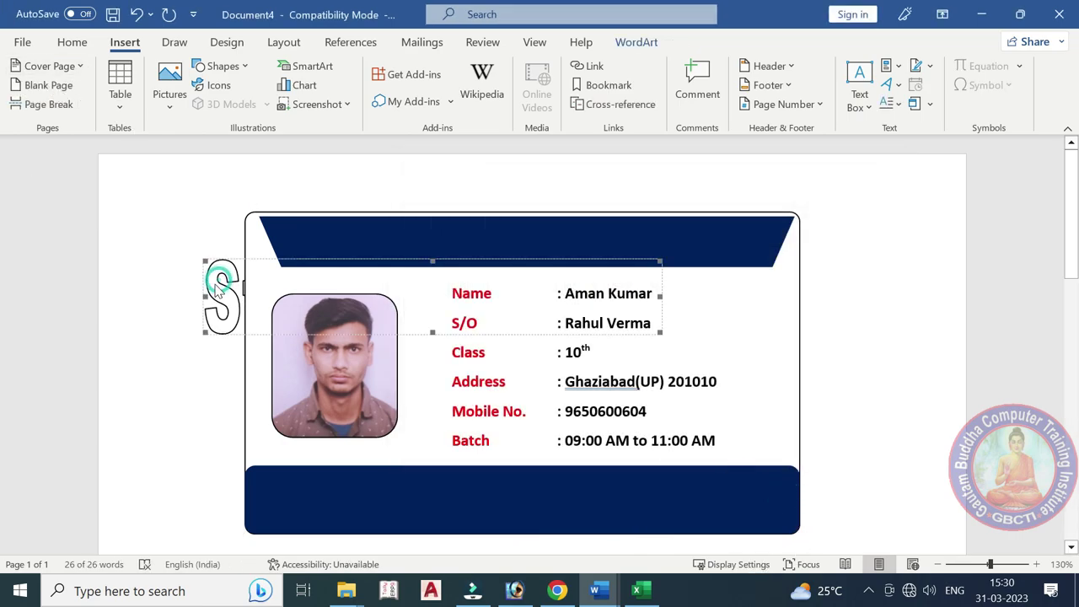
left_click(636, 42)
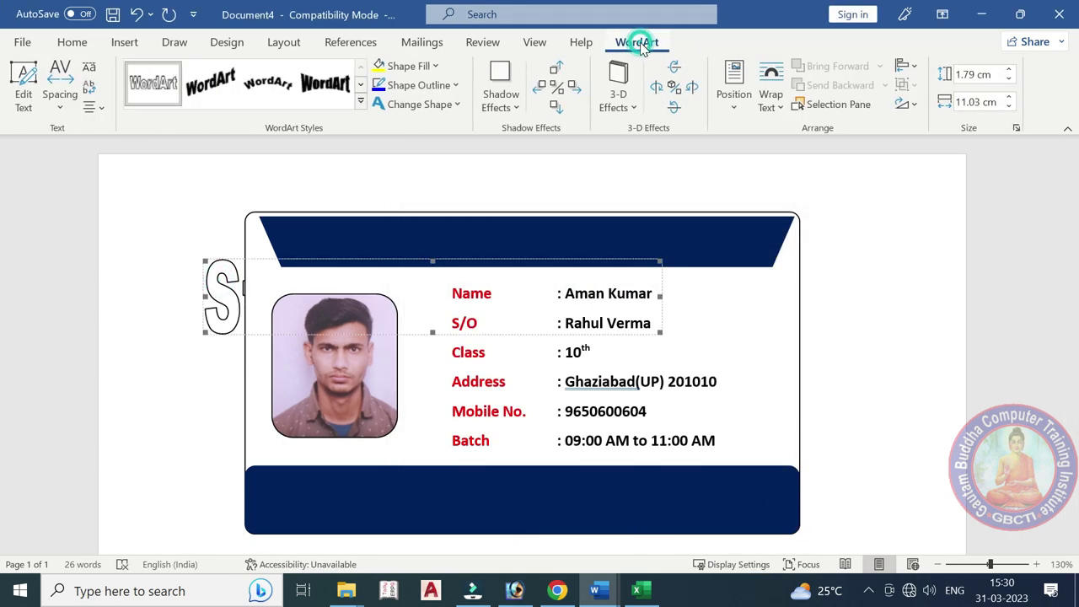
left_click(734, 89)
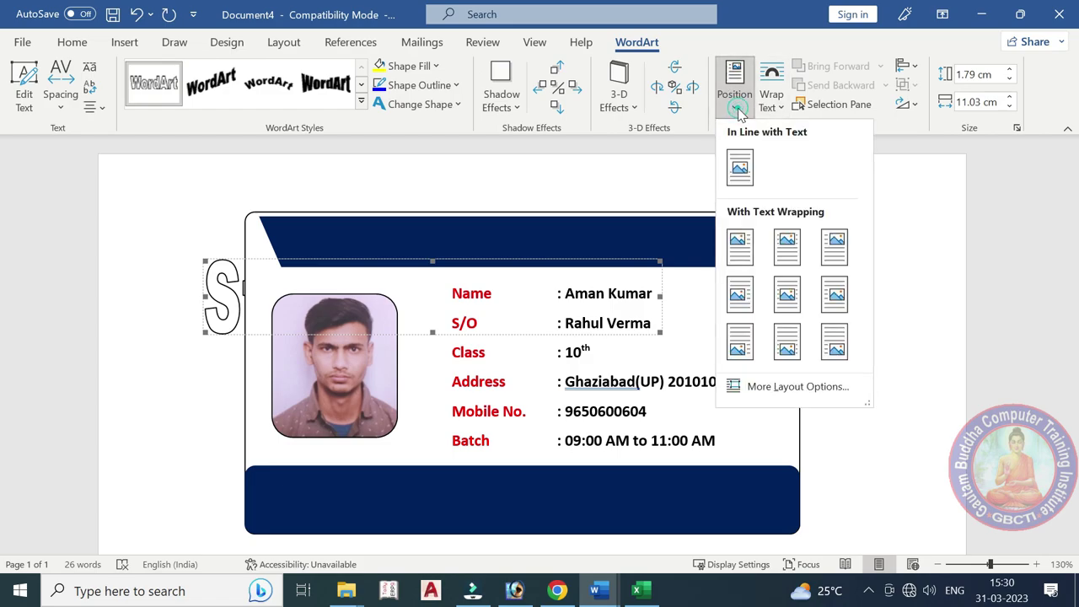
left_click(787, 253)
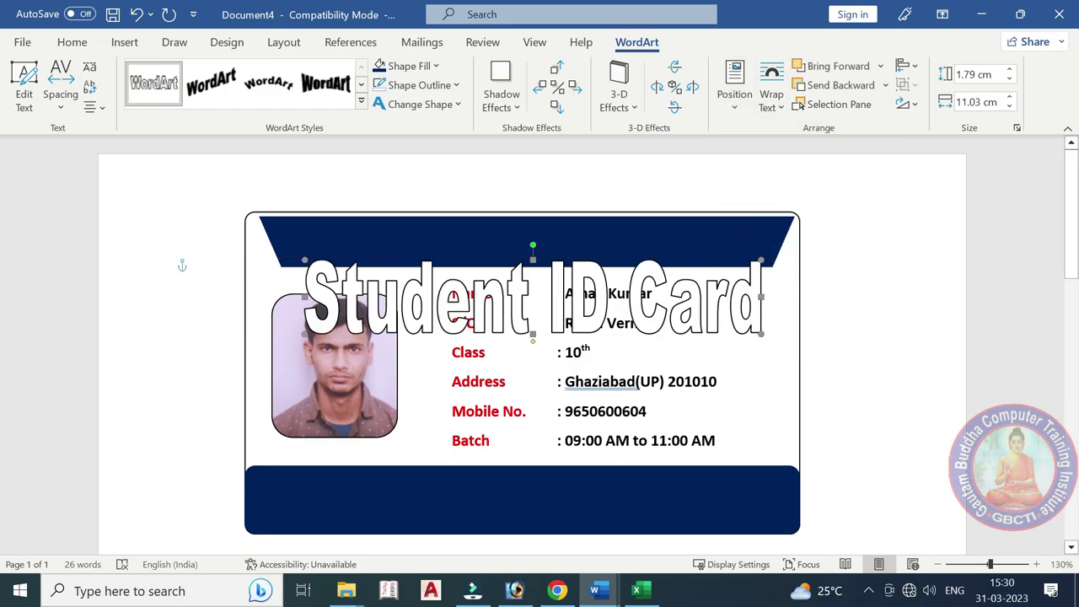
mouse_move(759, 333)
left_mouse_down()
mouse_move(620, 295)
mouse_move(529, 240)
left_mouse_up()
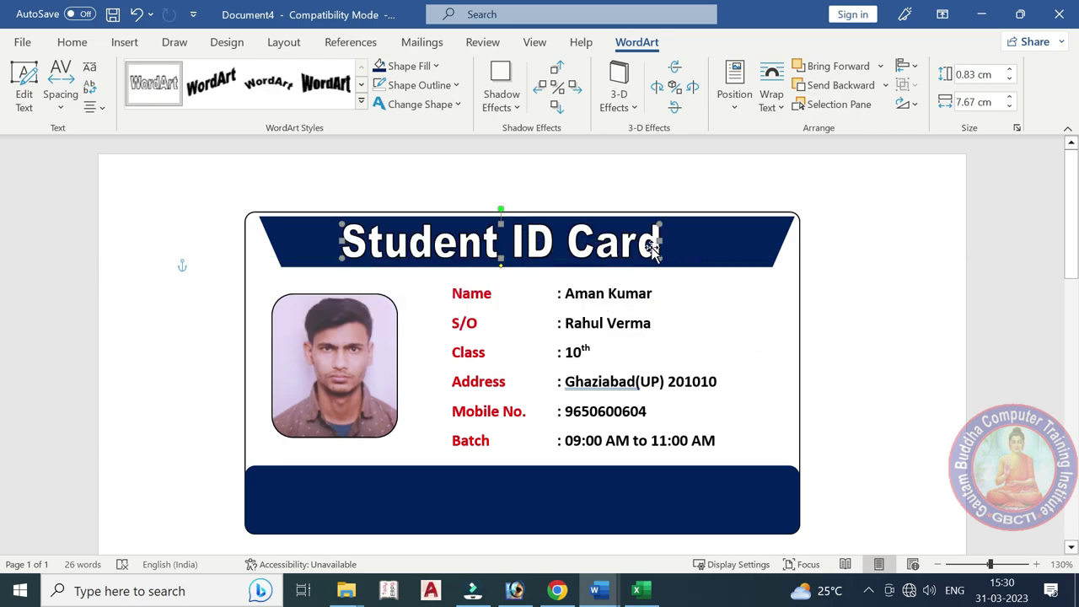
left_click_drag(643, 247, 657, 247)
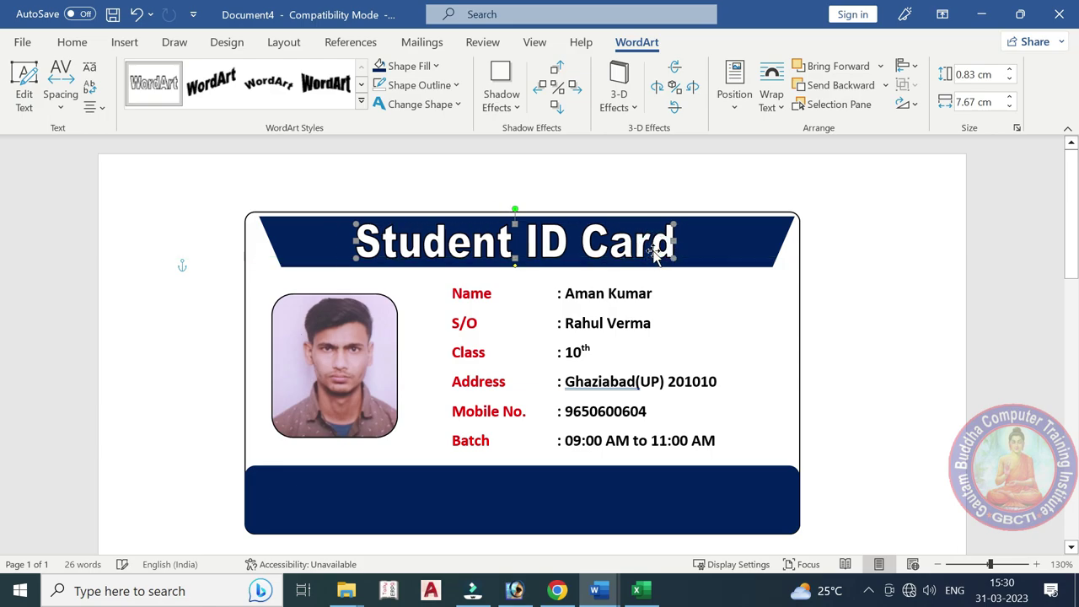
left_click(843, 275)
scroll(496, 275, "down", 3)
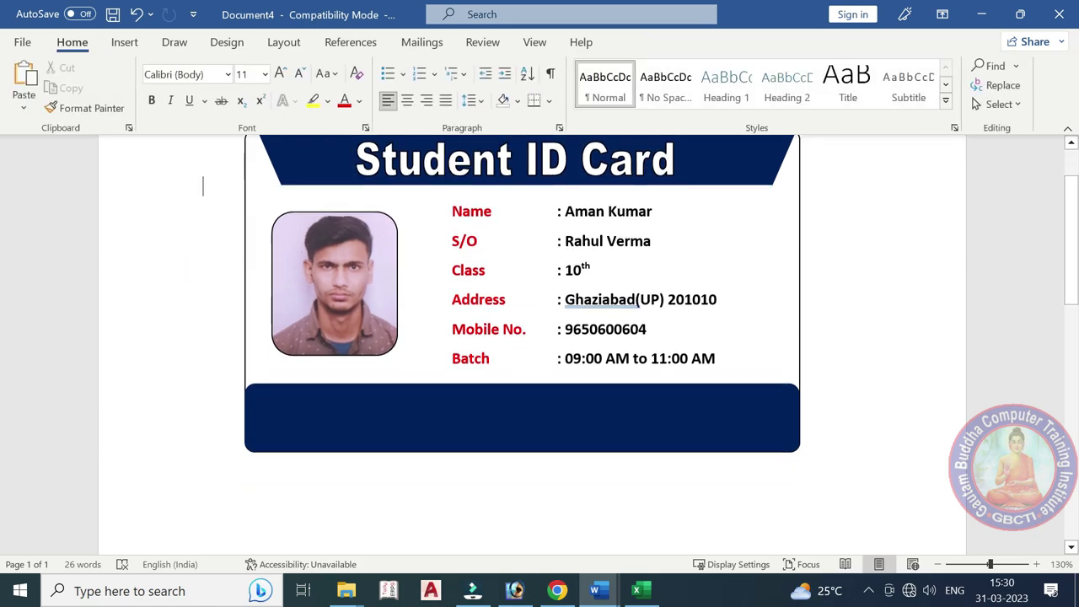
scroll(447, 377, "up", 2)
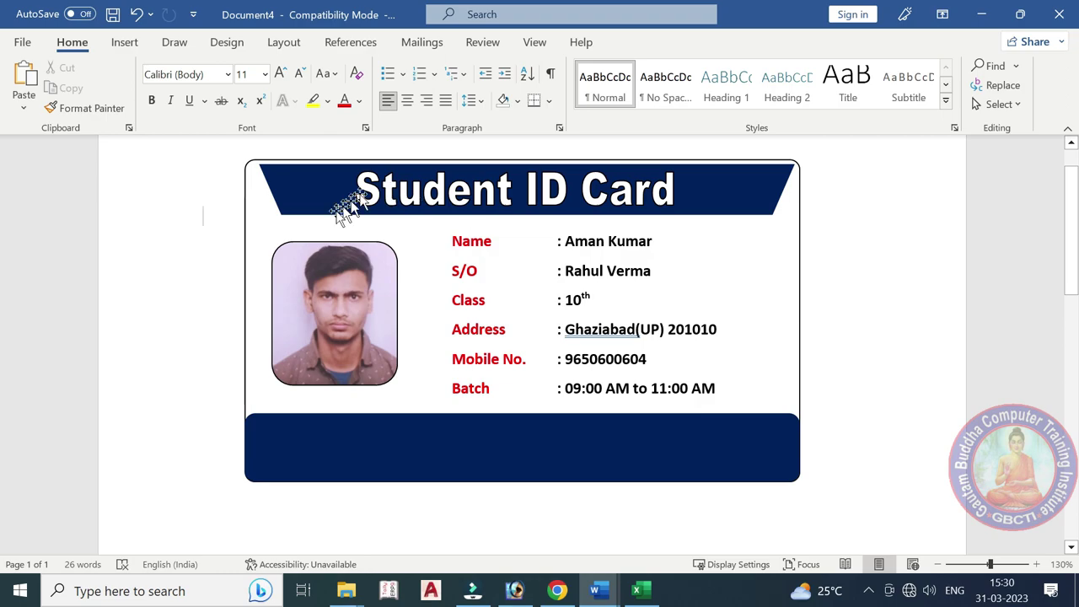
left_click(125, 44)
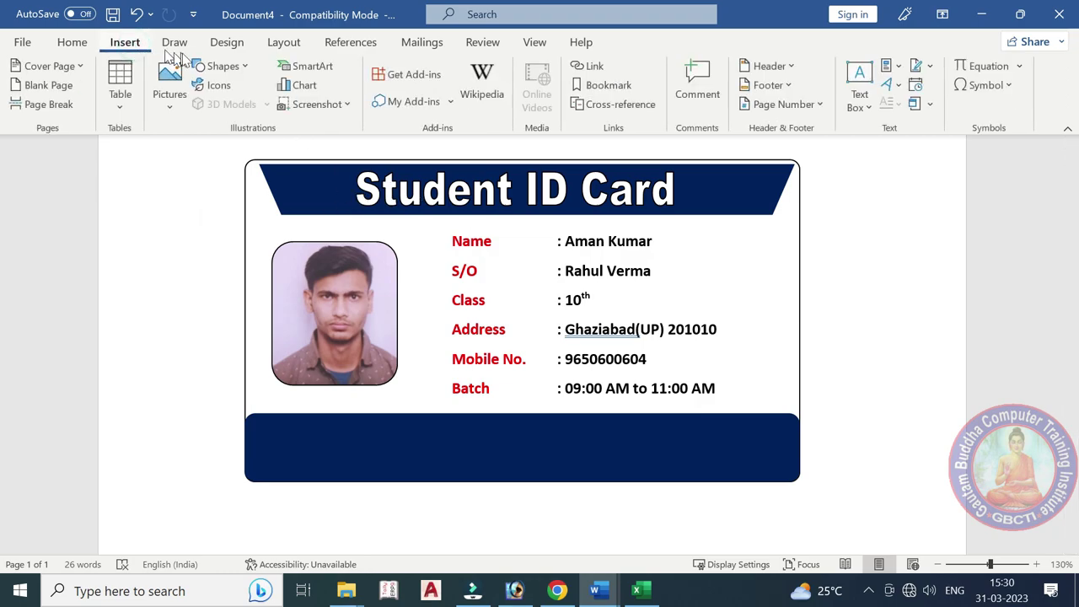
Draw a small circle at the left of the bottom band and fill it with the logo from the GBCTI folder.
left_click(224, 68)
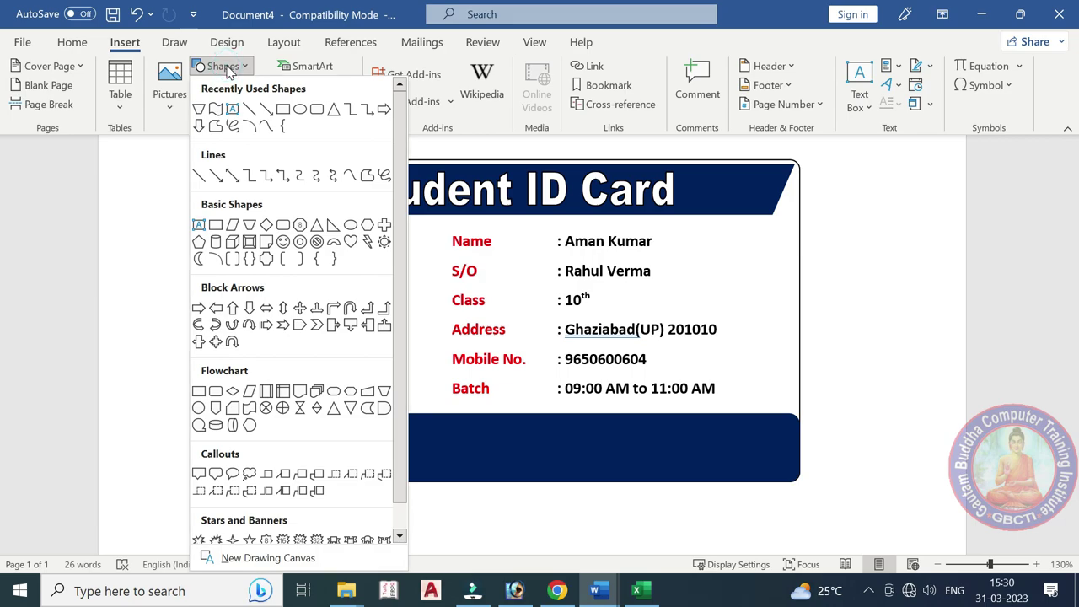
left_click(301, 111)
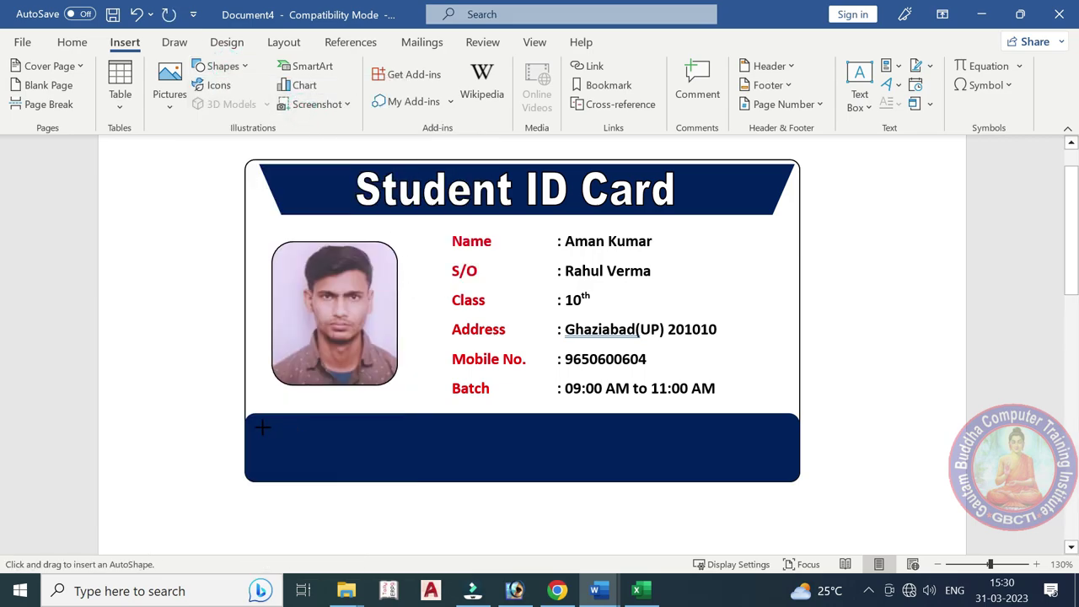
left_click_drag(259, 424, 310, 473)
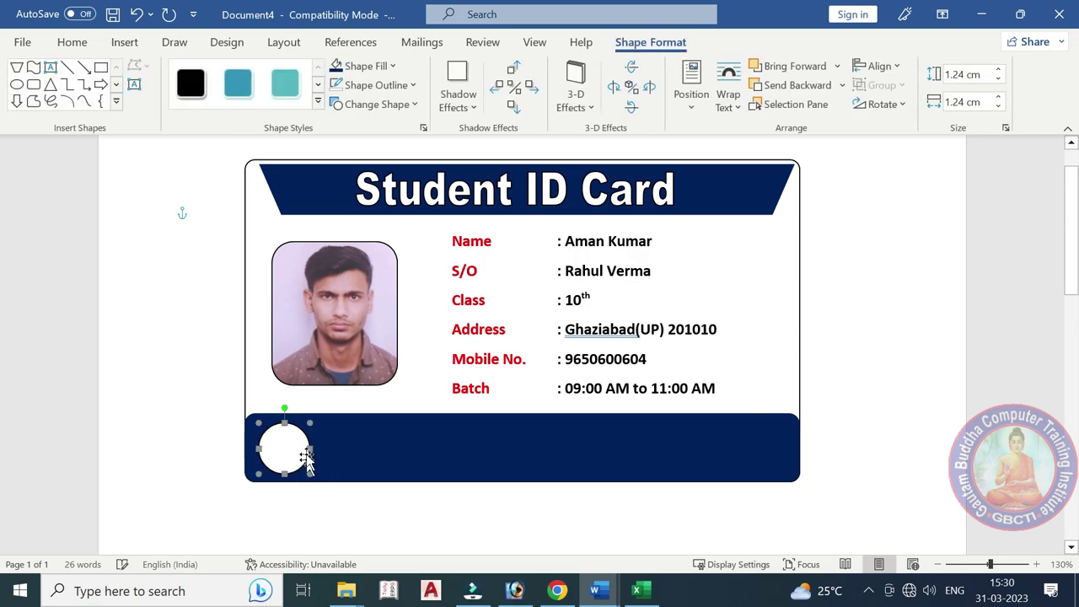
left_click(384, 65)
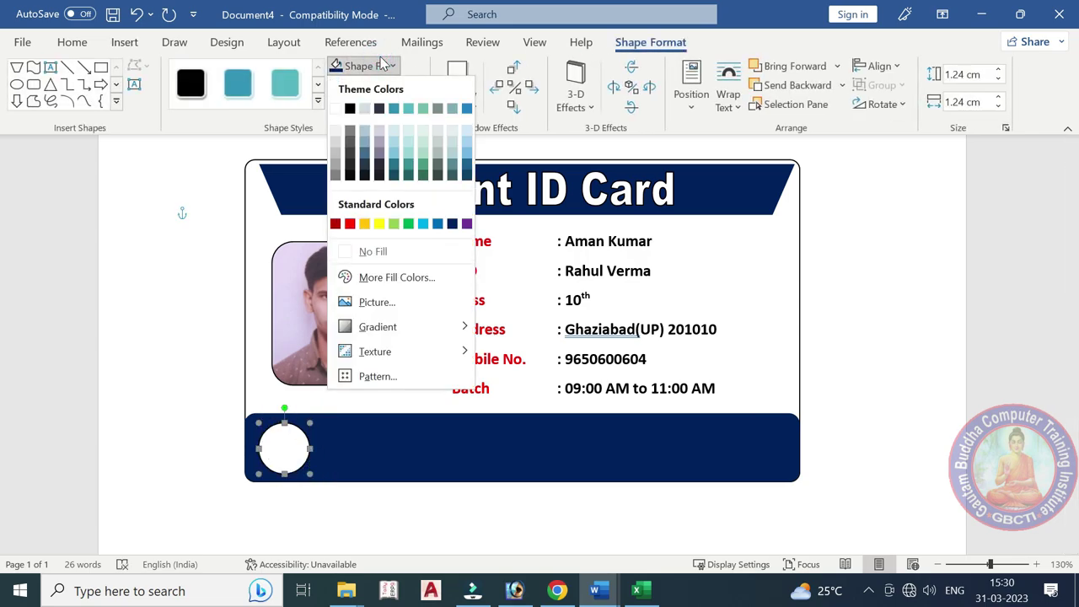
left_click(377, 302)
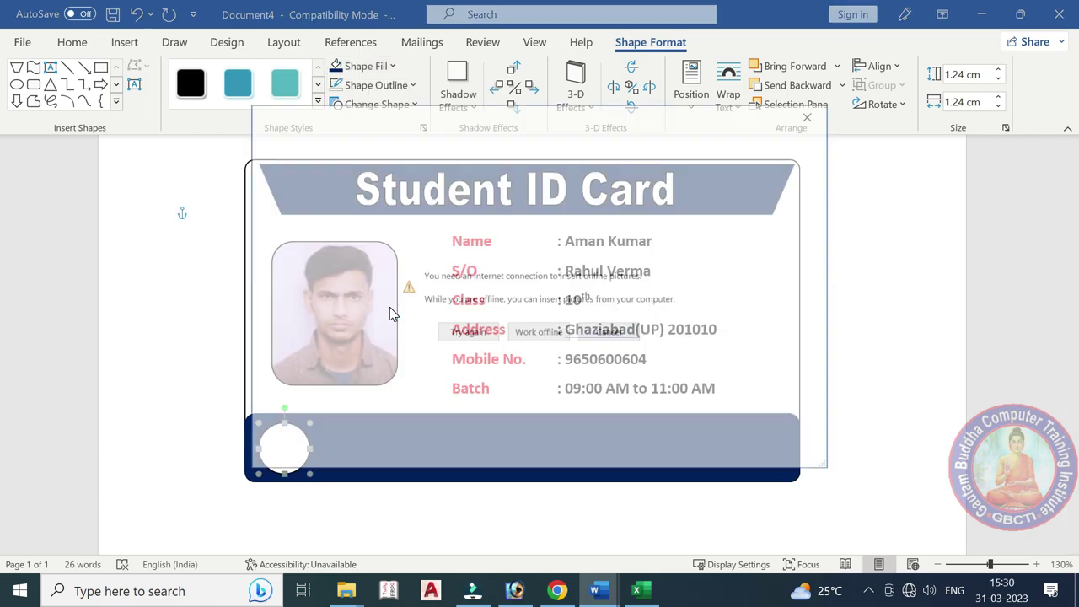
left_click(535, 336)
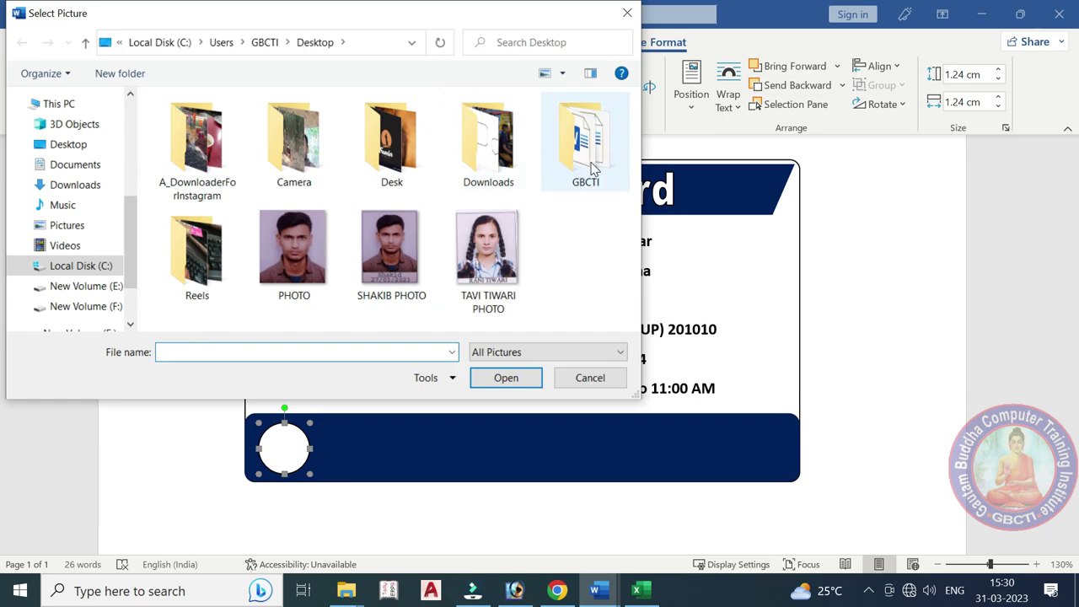
double_click(590, 159)
double_click(291, 248)
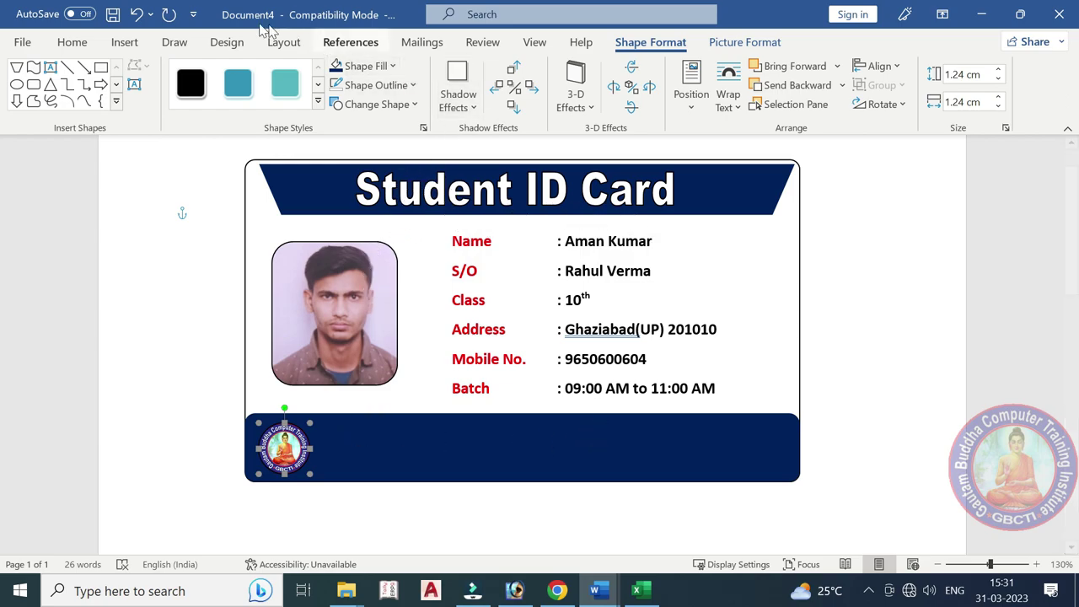
Draw a text box across the navy footer band with no fill and no outline.
left_click(124, 42)
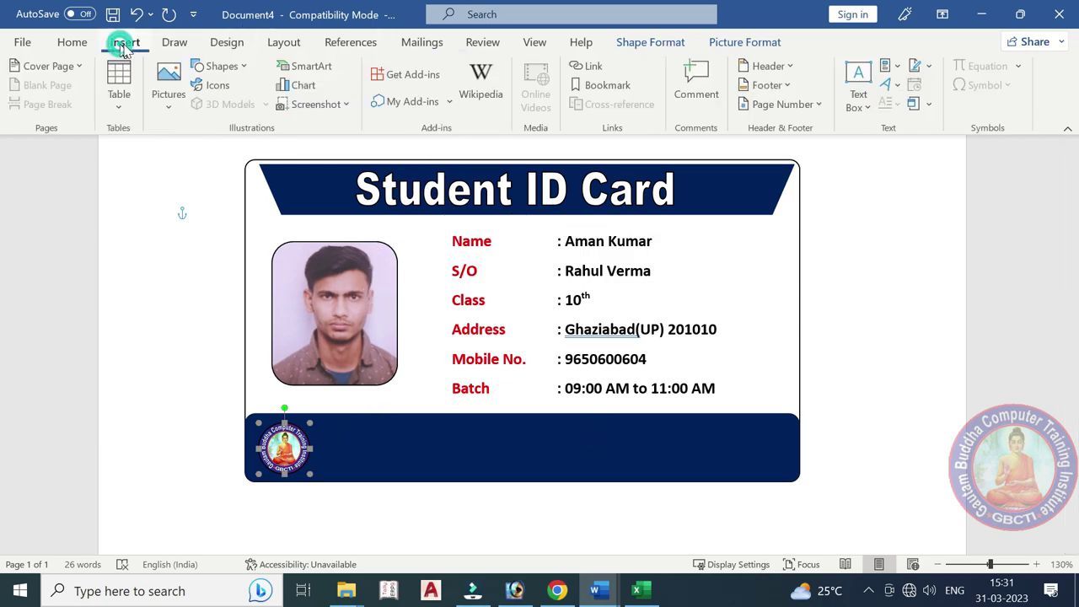
left_click(862, 106)
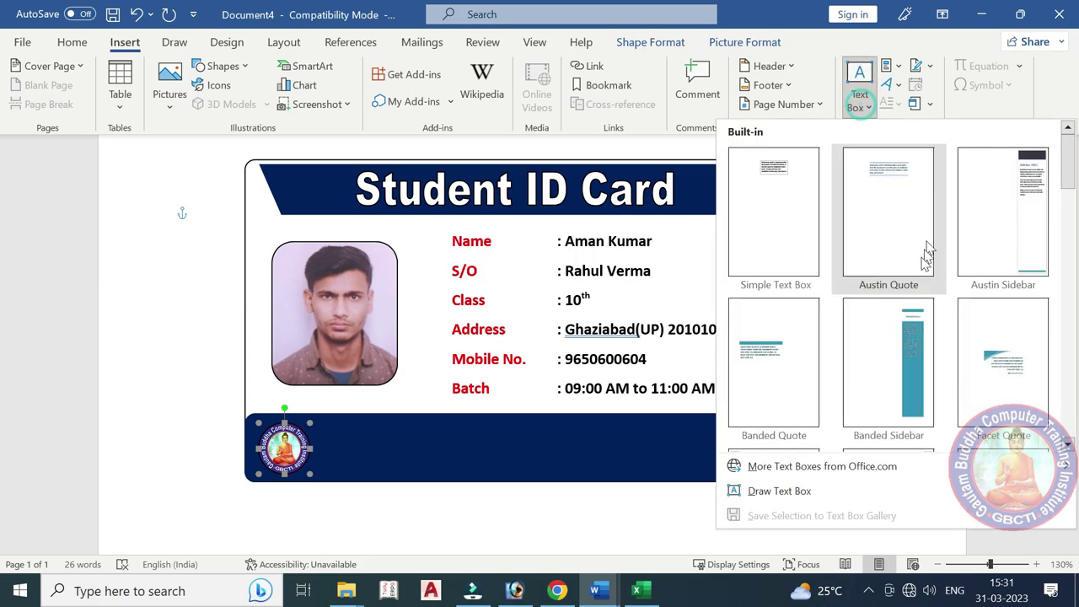
left_click(768, 494)
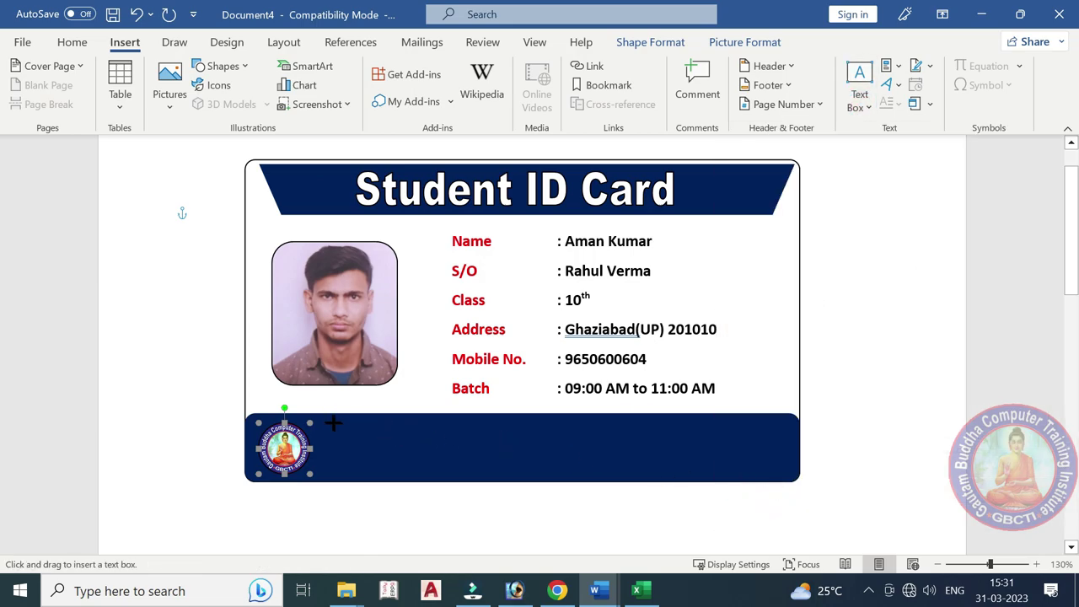
left_click_drag(331, 419, 795, 477)
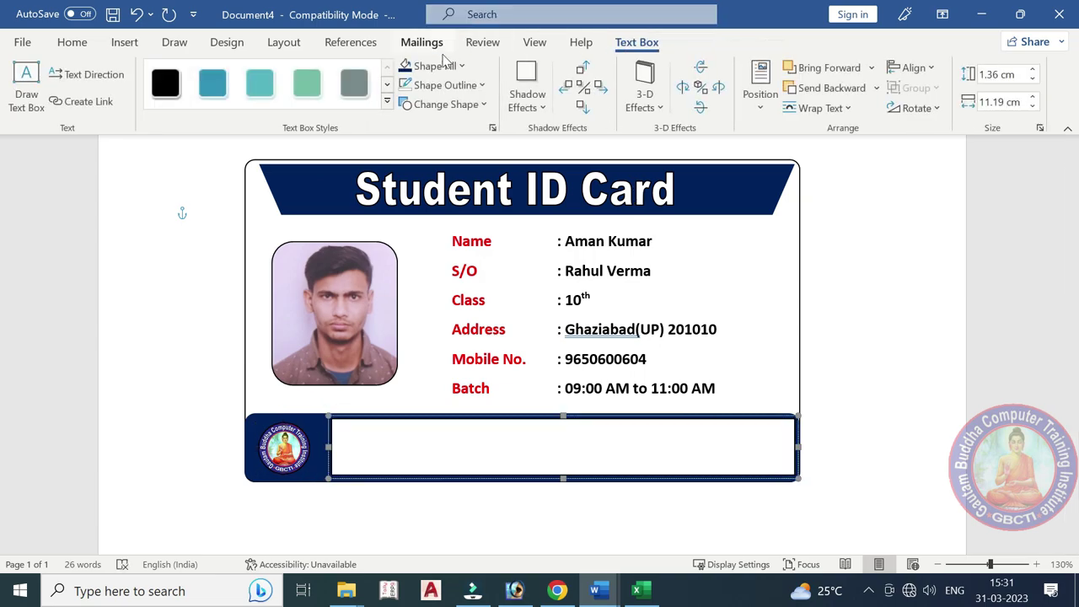
left_click(435, 66)
left_click(435, 251)
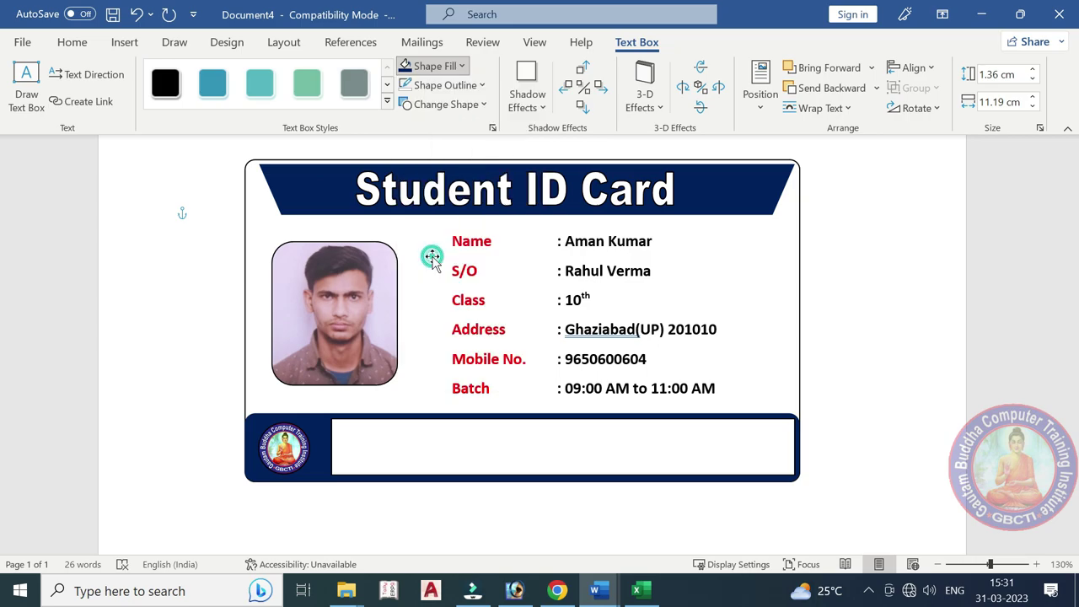
left_click(442, 85)
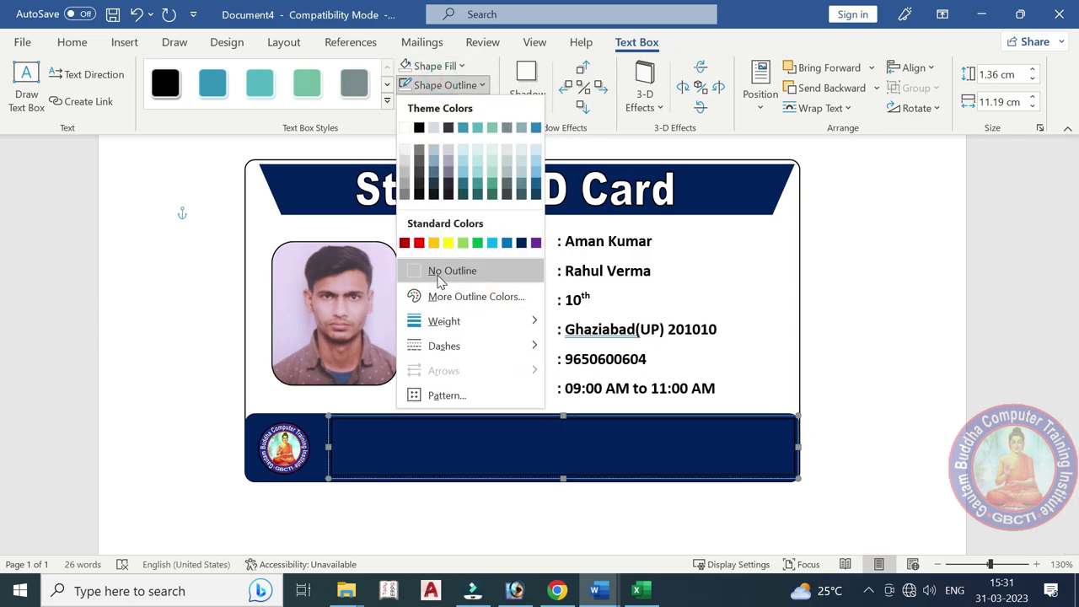
left_click(438, 272)
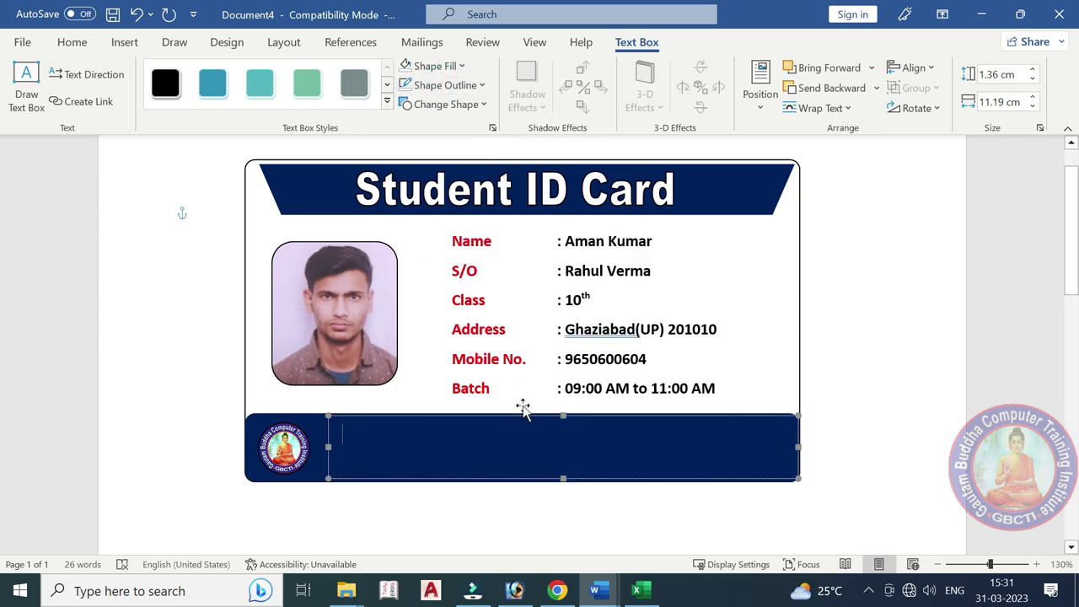
Type the institute name and begin the address line beneath it.
type("Gautam B")
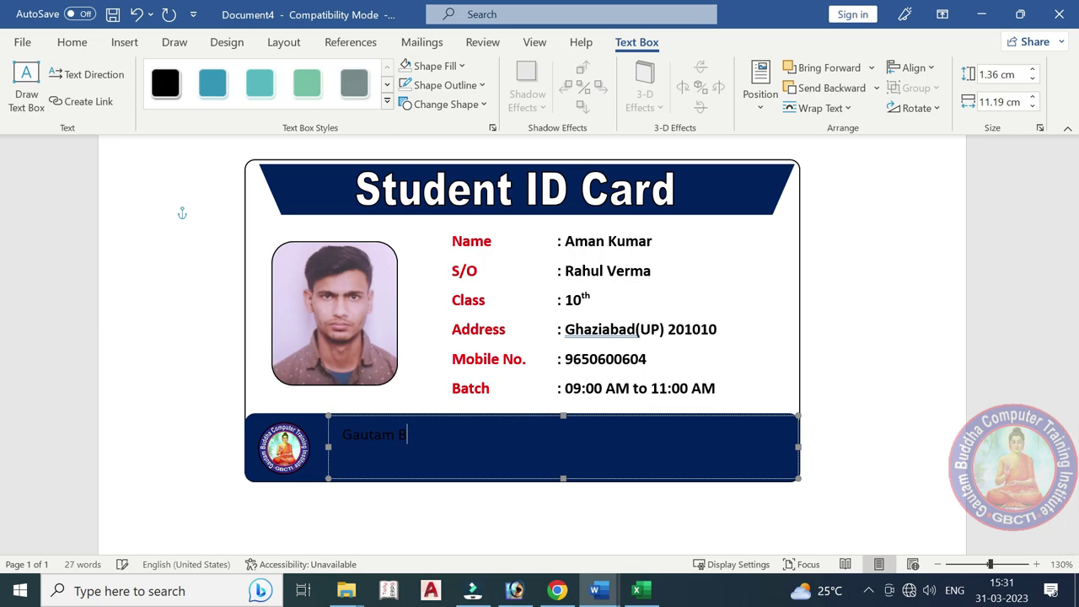
type("omputer Training Institute")
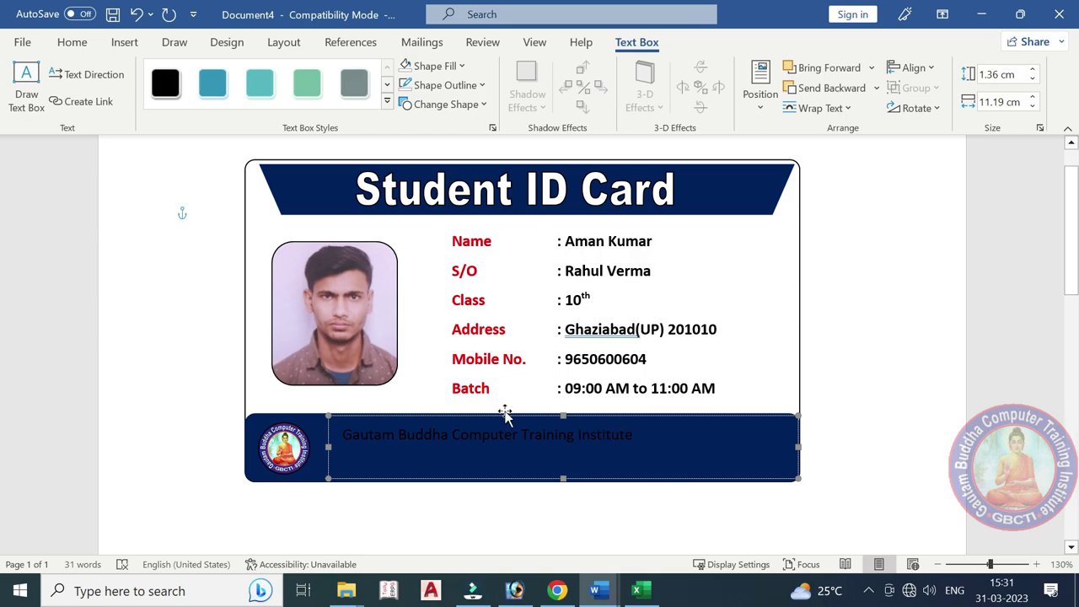
key("Return")
type("Add")
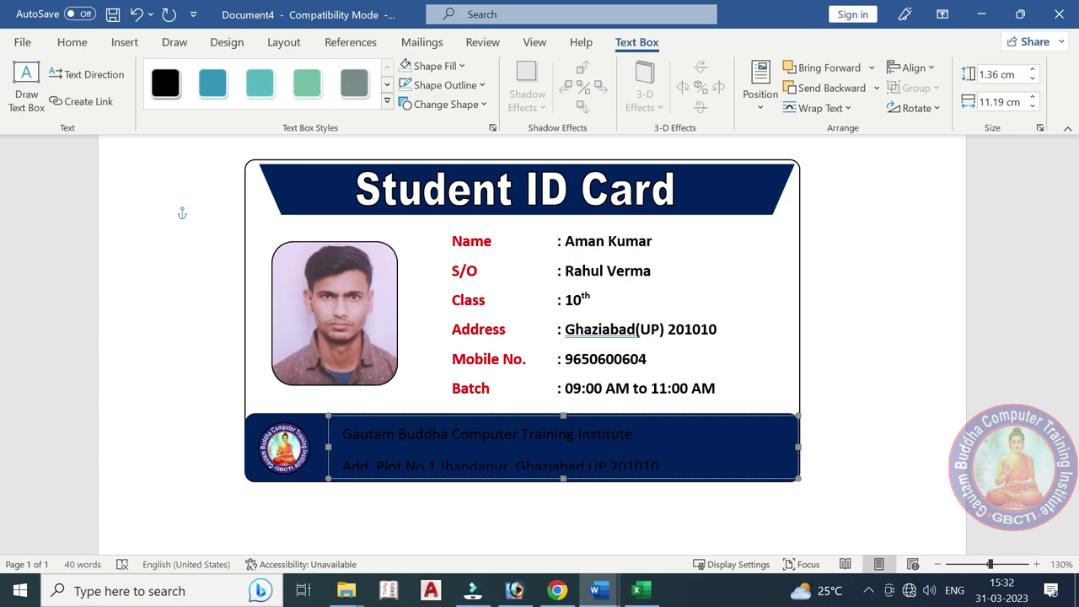
Single-space the footer lines and enlarge the text box to fit three lines.
key("ctrl+a")
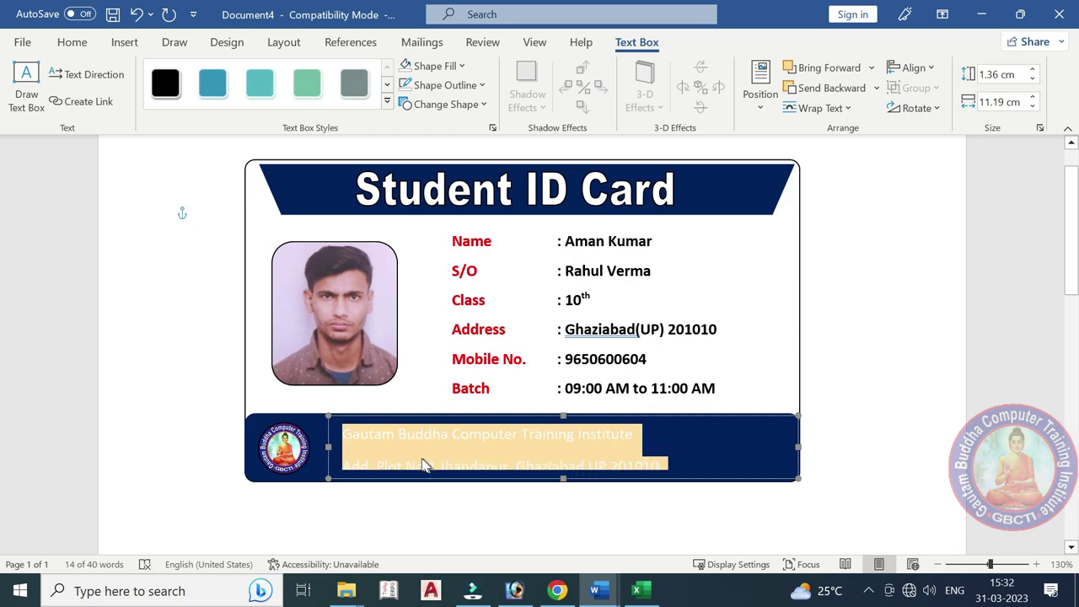
left_click(73, 41)
left_click(472, 100)
left_click(497, 123)
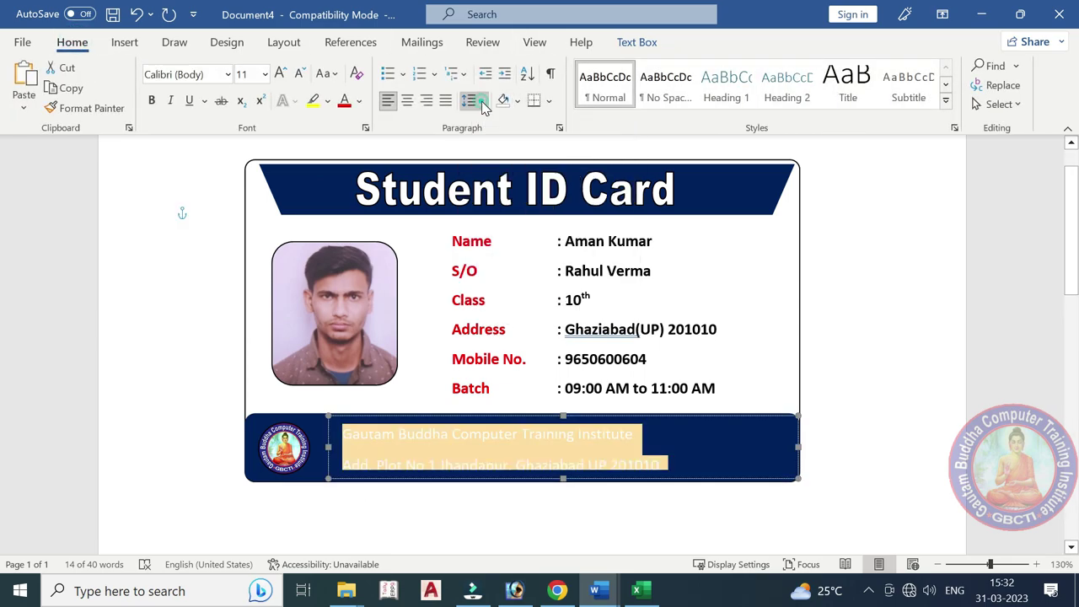
left_click(563, 414)
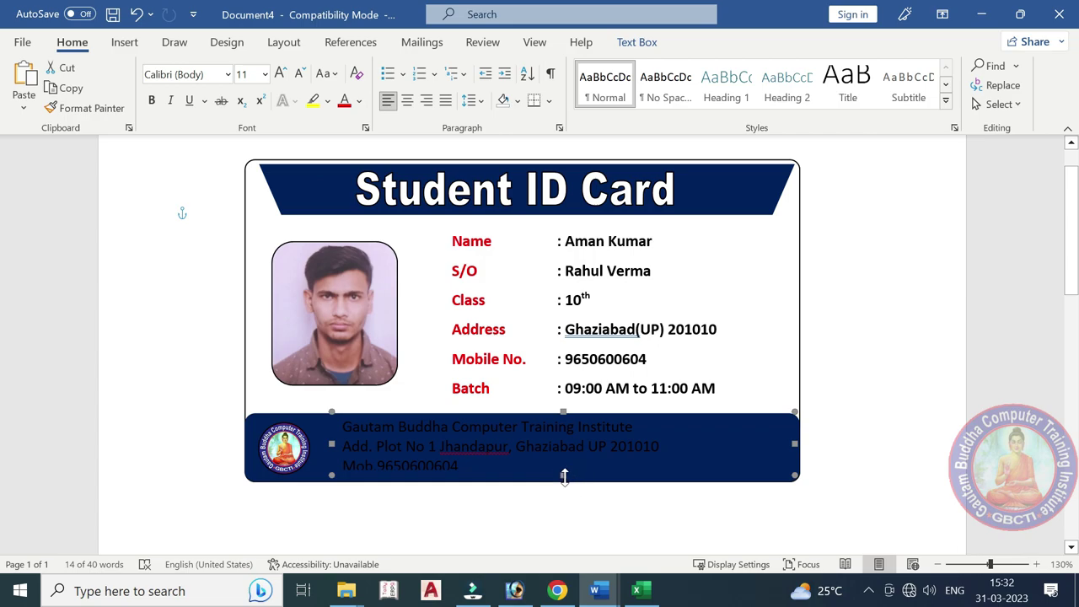
left_click_drag(564, 475, 572, 486)
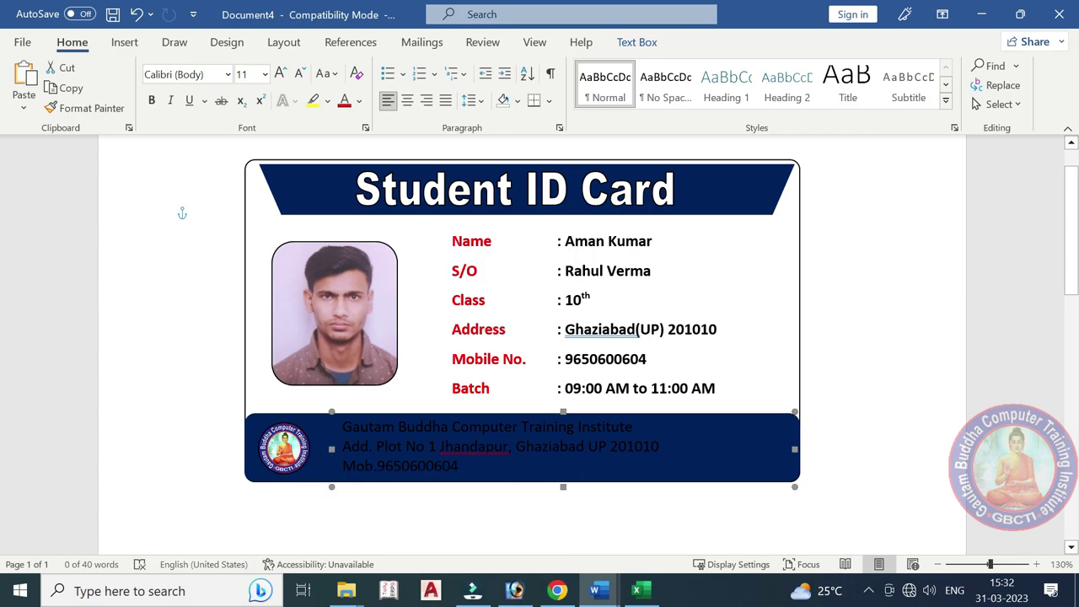
Make the footer text white and set the institute name line to 14 pt.
left_click_drag(602, 453, 348, 406)
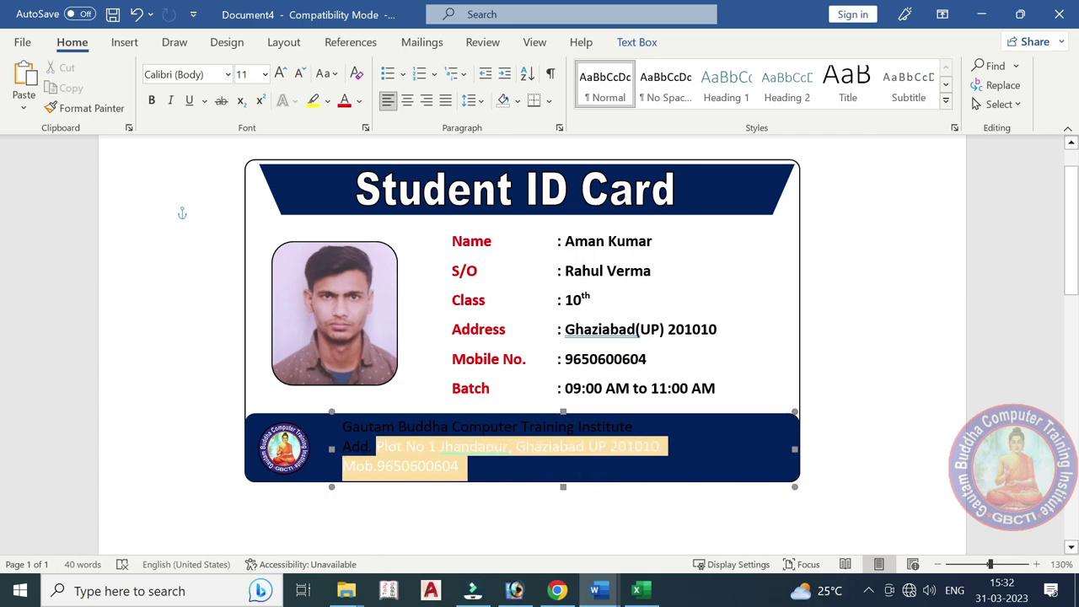
left_click(358, 100)
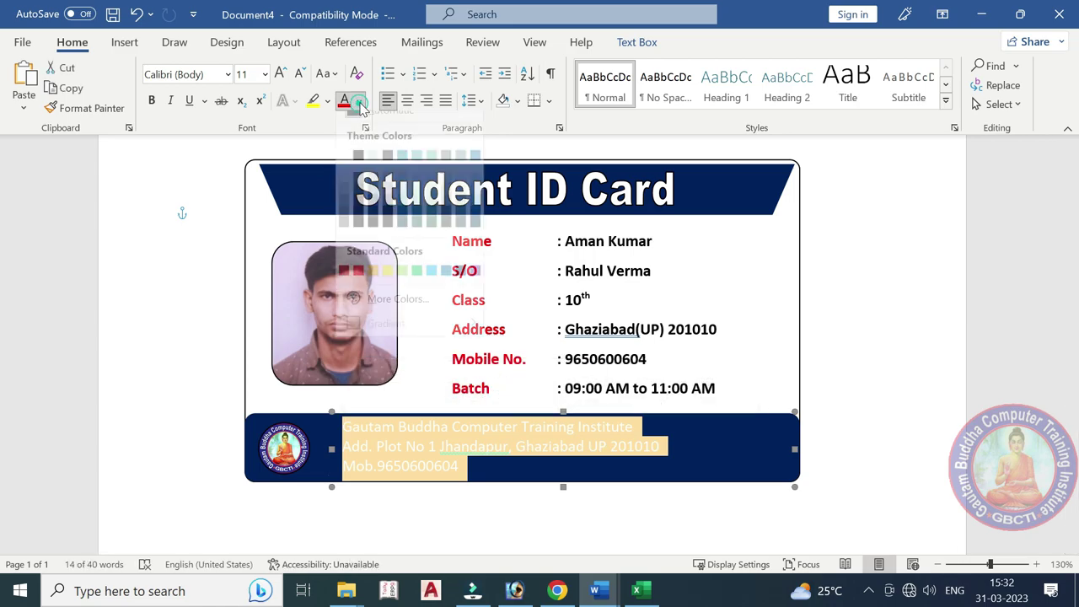
left_click(357, 169)
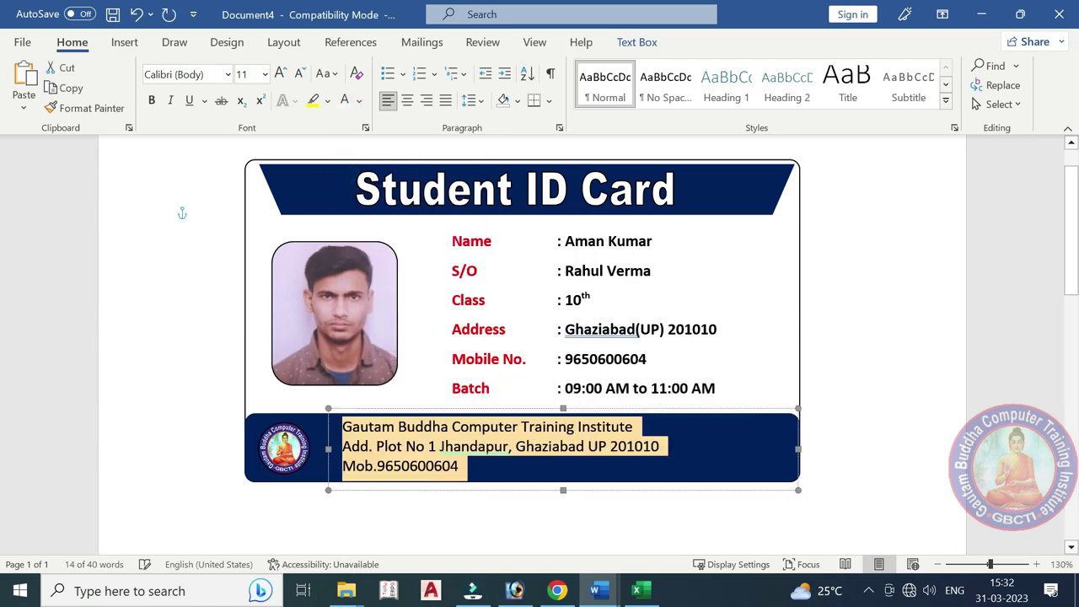
left_click(604, 455)
left_click_drag(650, 426, 343, 427)
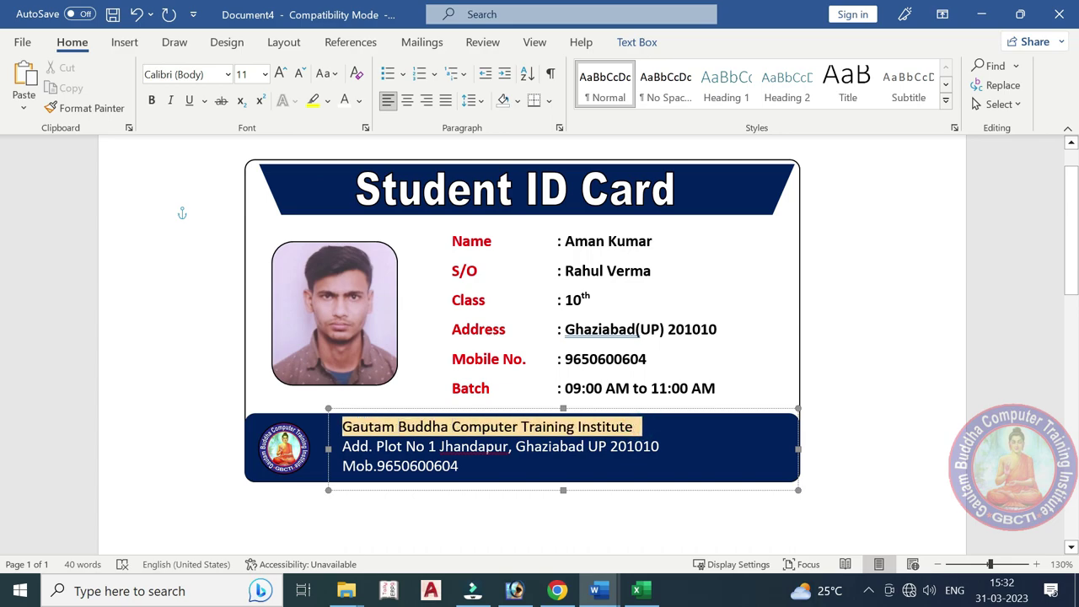
left_click(281, 74)
left_click(282, 74)
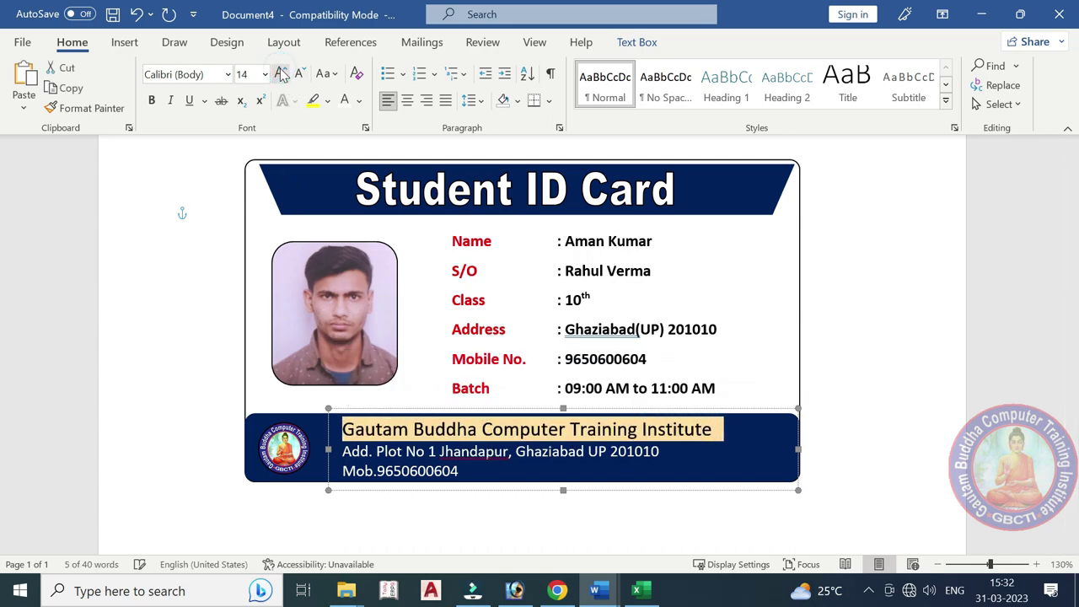
left_click(282, 74)
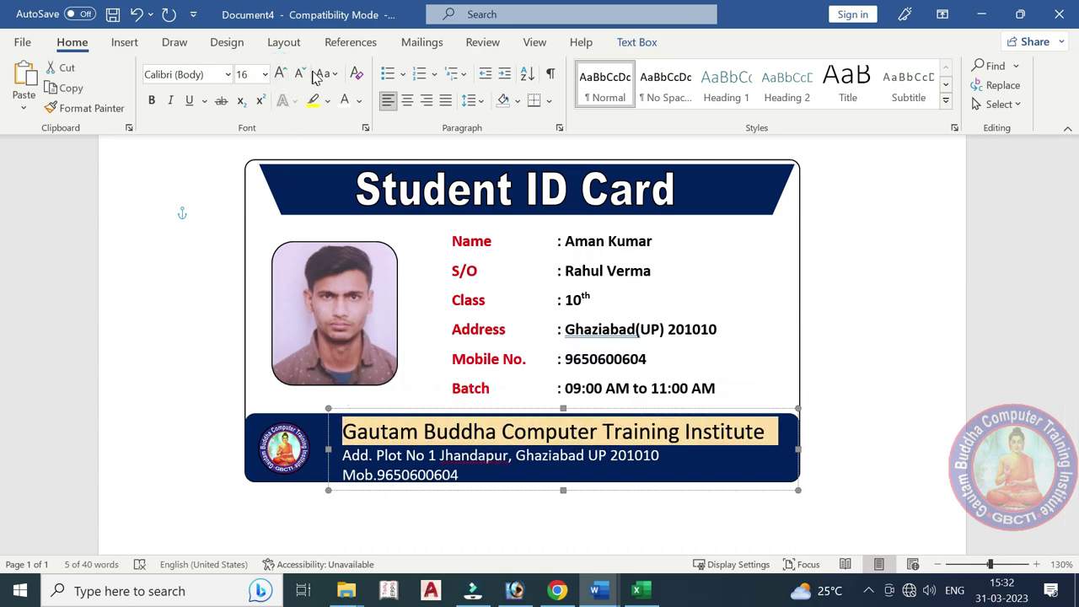
left_click(302, 74)
left_click(554, 451)
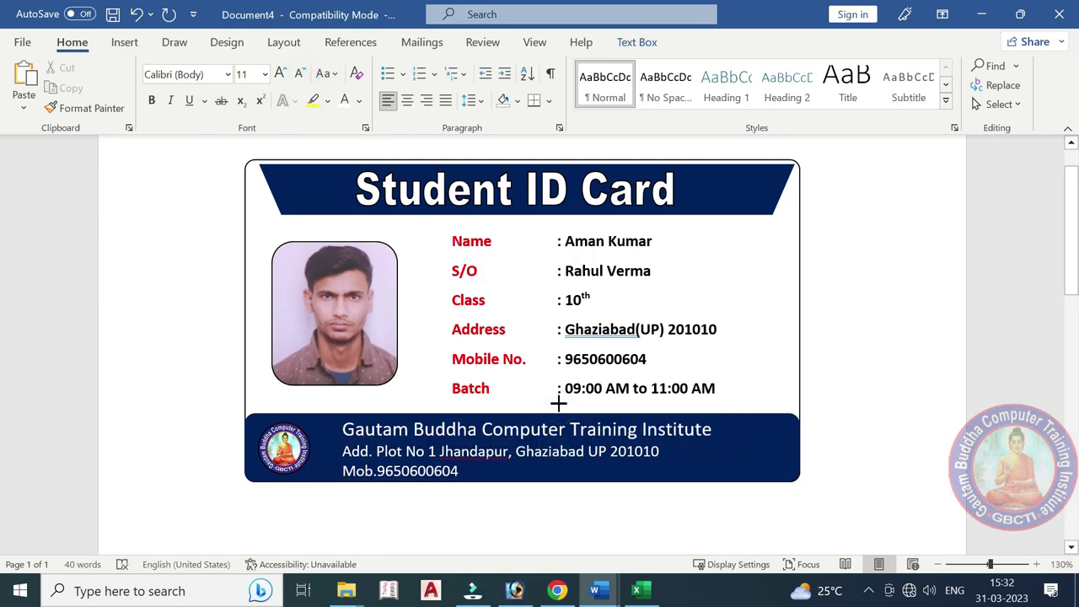
Adjust the footer text box's top edge and centre the three institute lines.
left_click_drag(562, 407, 559, 404)
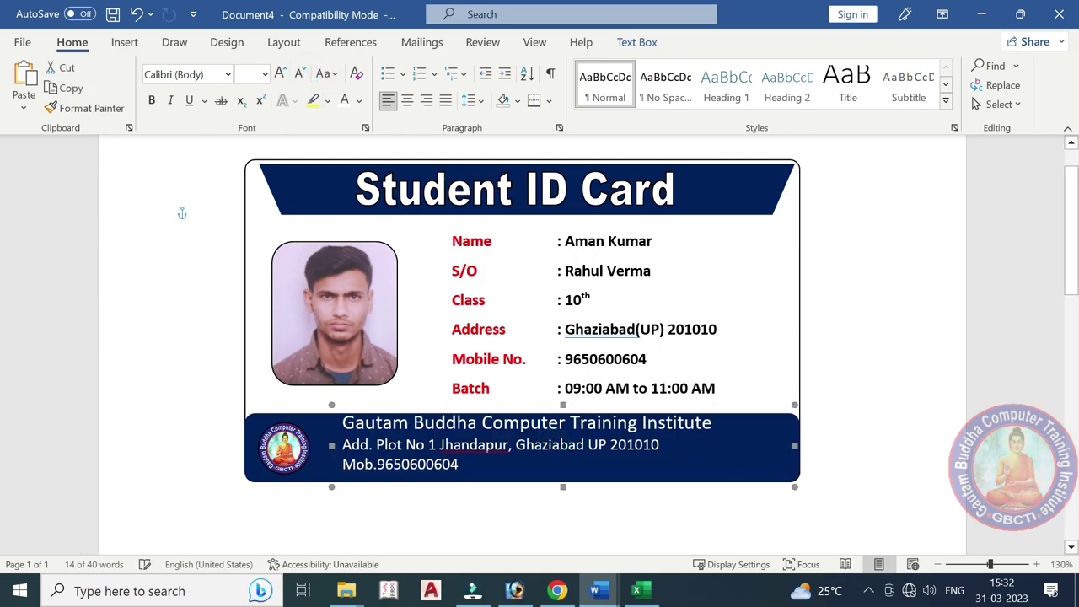
left_click(560, 417)
left_click_drag(564, 406, 564, 406)
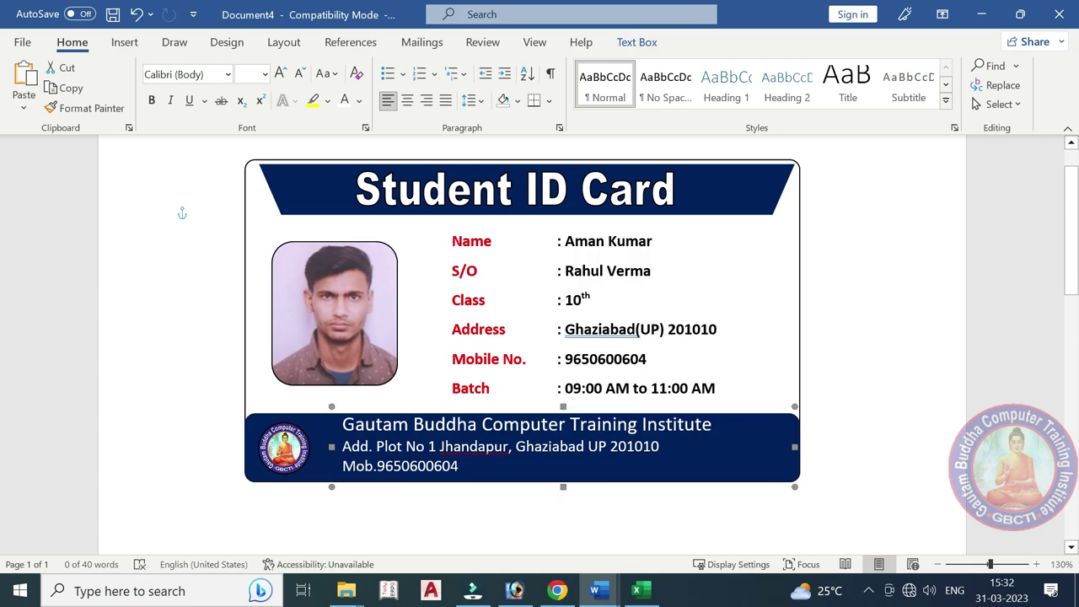
left_click_drag(462, 466, 340, 423)
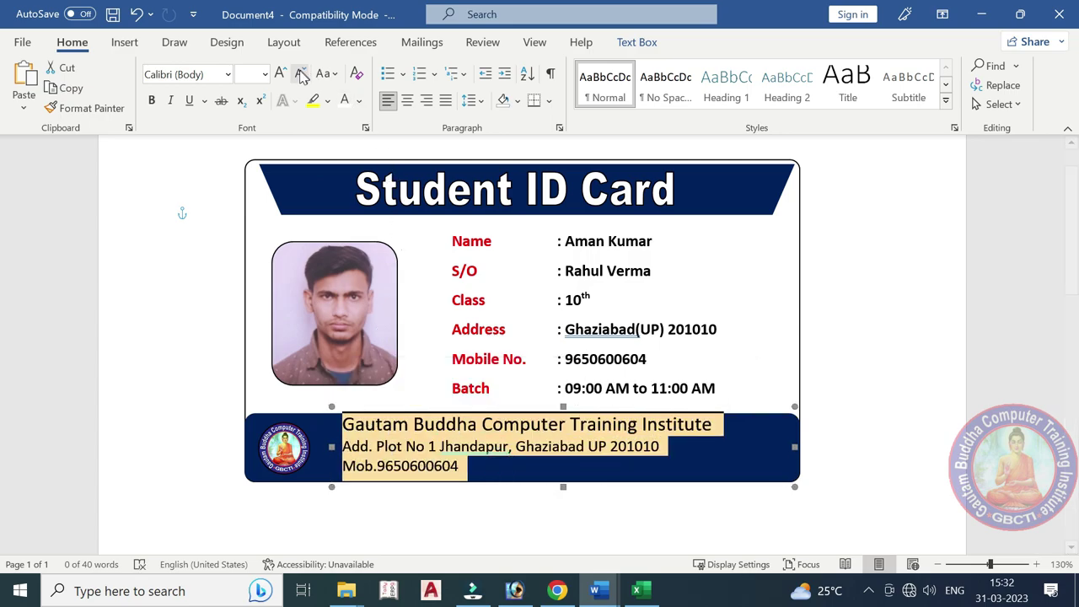
left_click(407, 101)
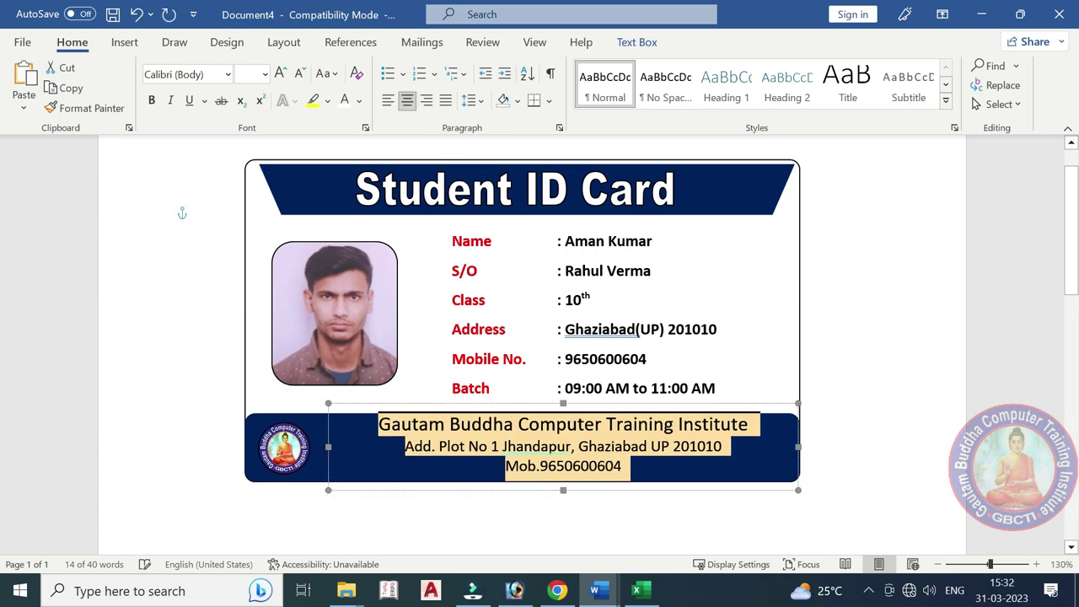
left_click(558, 445)
Move the institute text box so it sits balanced in the footer band beside the logo.
left_click(673, 471)
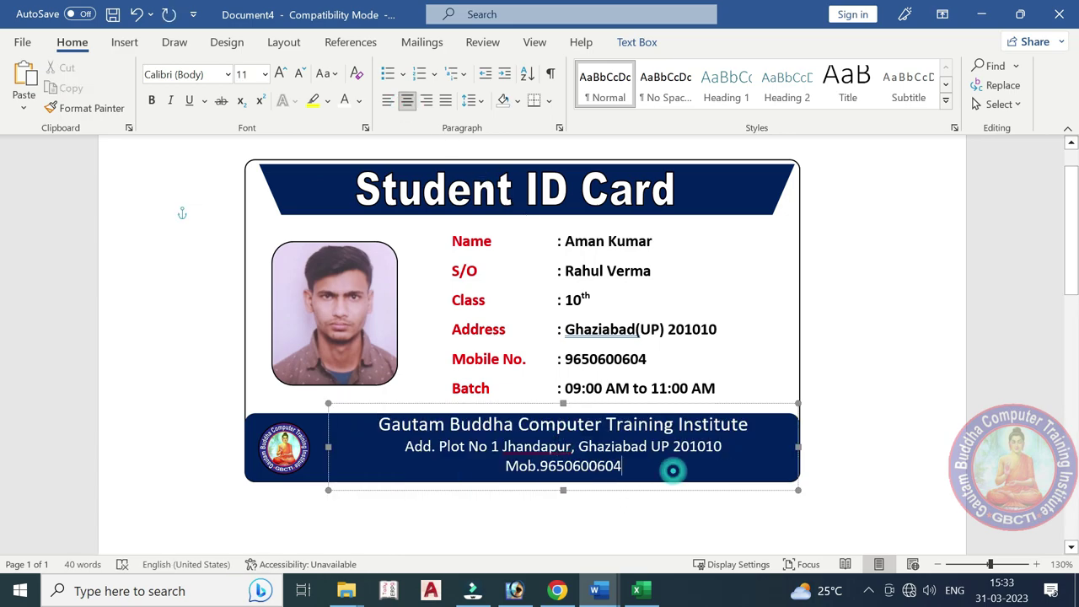
left_click(287, 447)
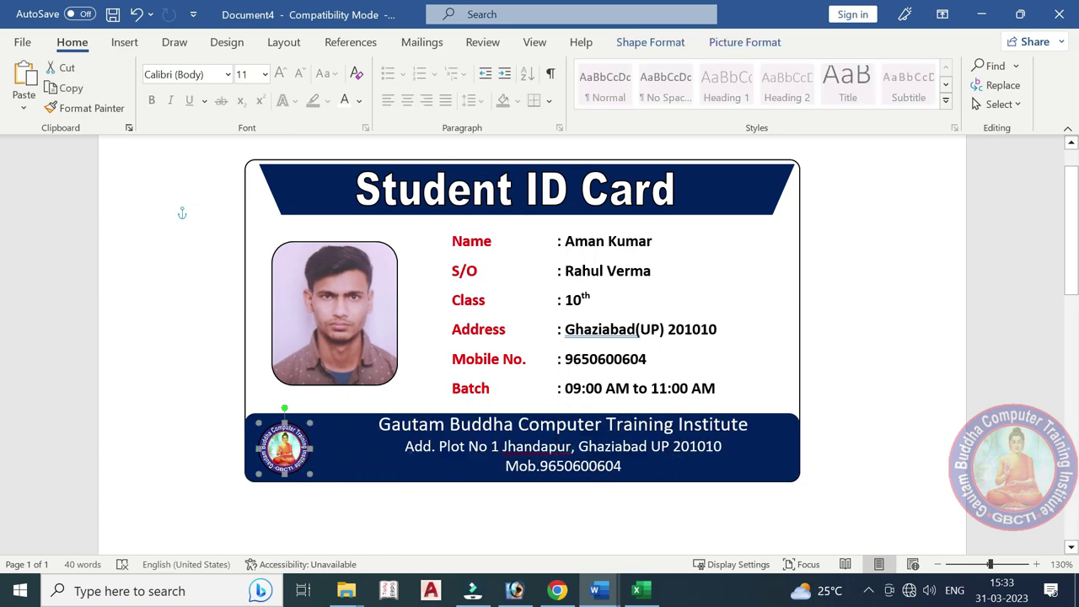
left_click(387, 450)
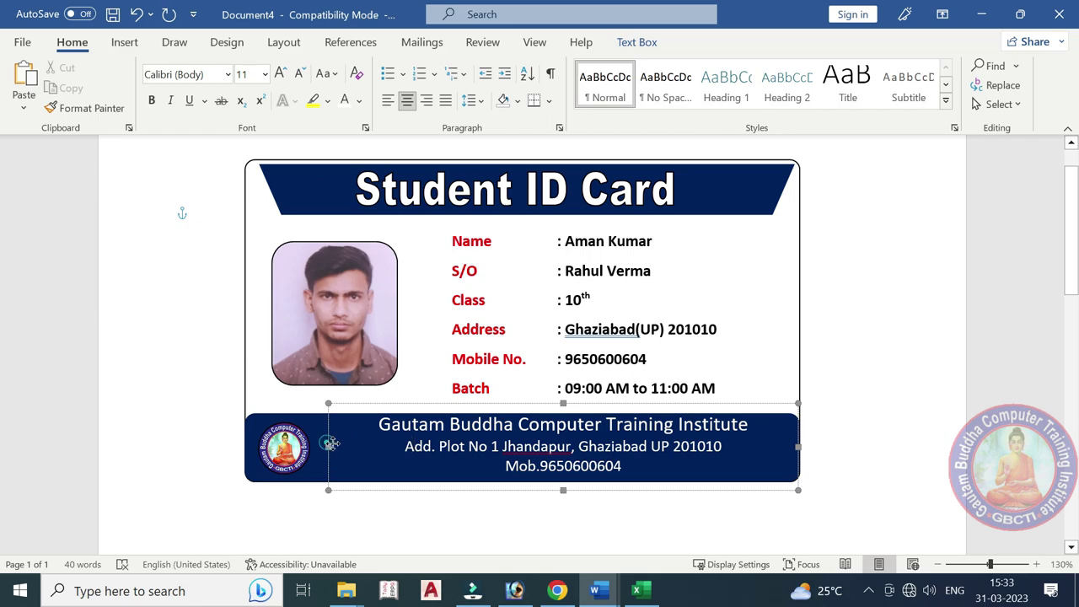
left_click_drag(330, 444, 377, 447)
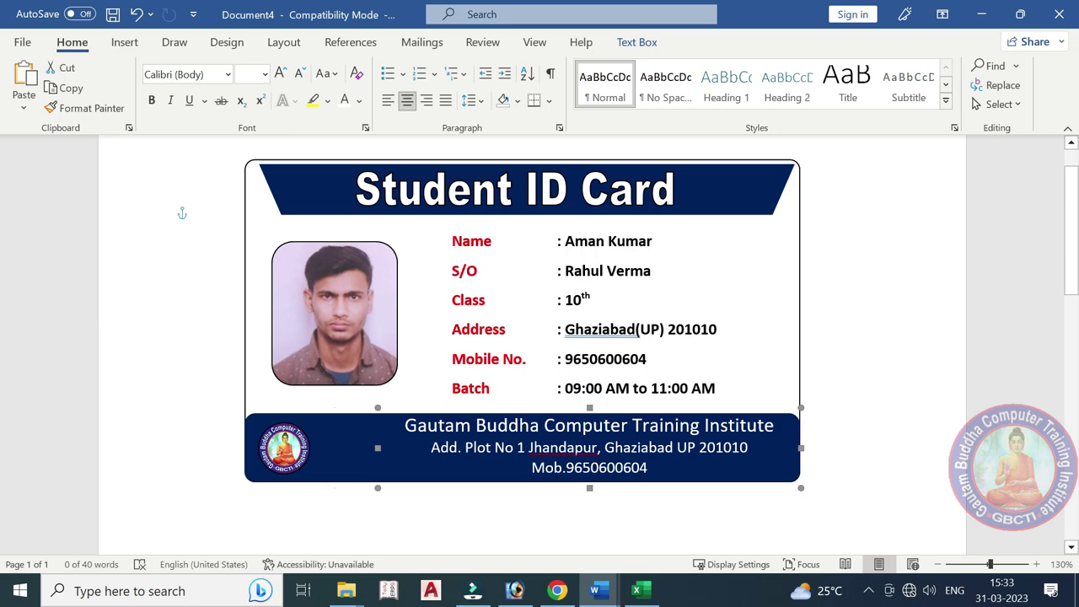
left_click_drag(603, 410, 564, 414)
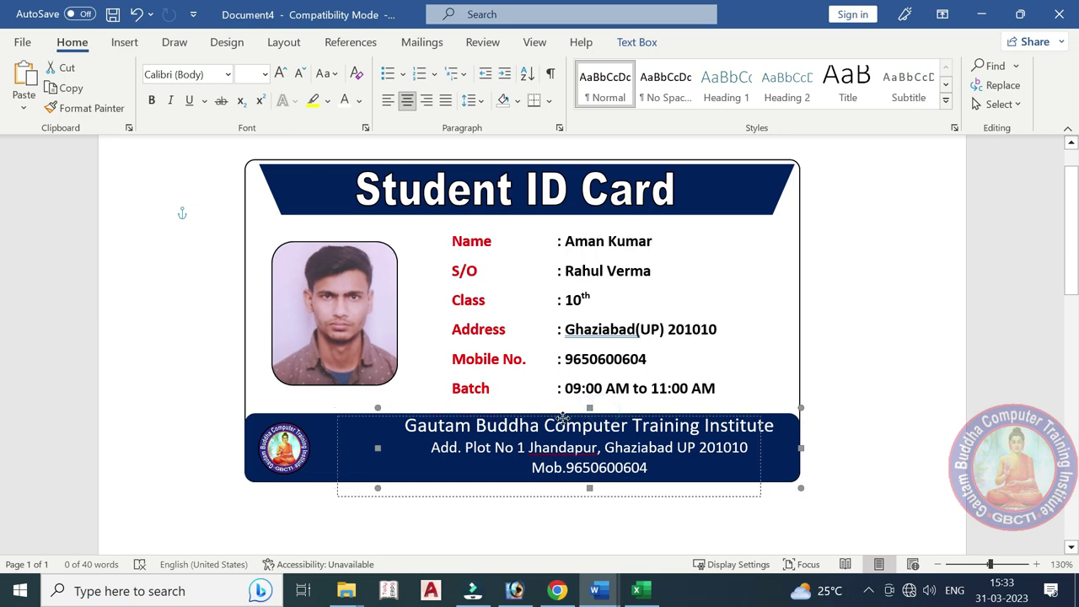
left_click(624, 506)
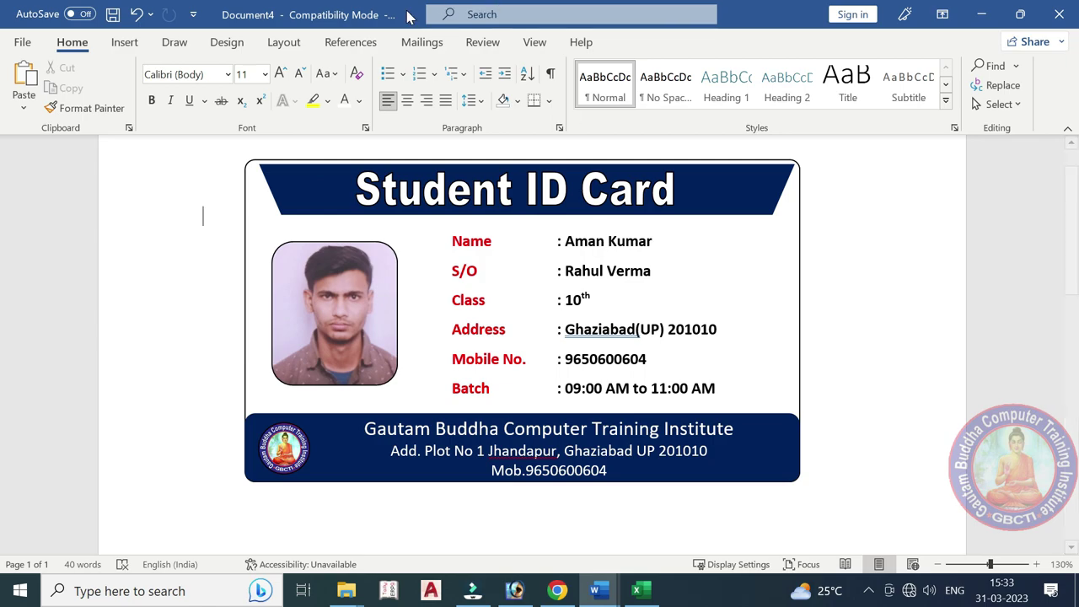
Nudge the round institute logo a little right in the navy footer, toward the centred text.
left_click(304, 456)
left_click_drag(294, 456, 320, 458)
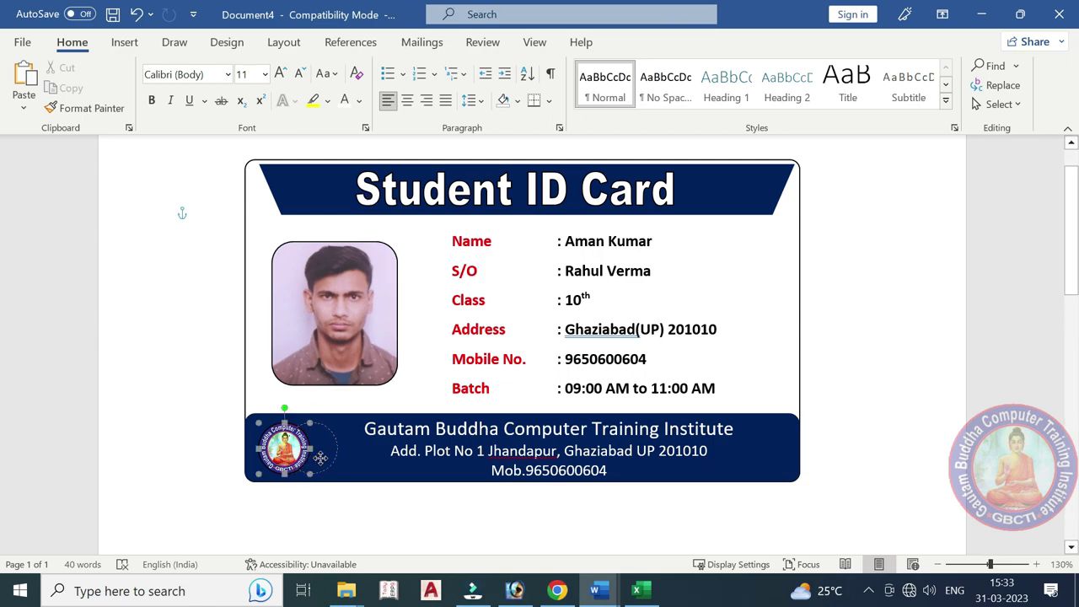
left_click(489, 511)
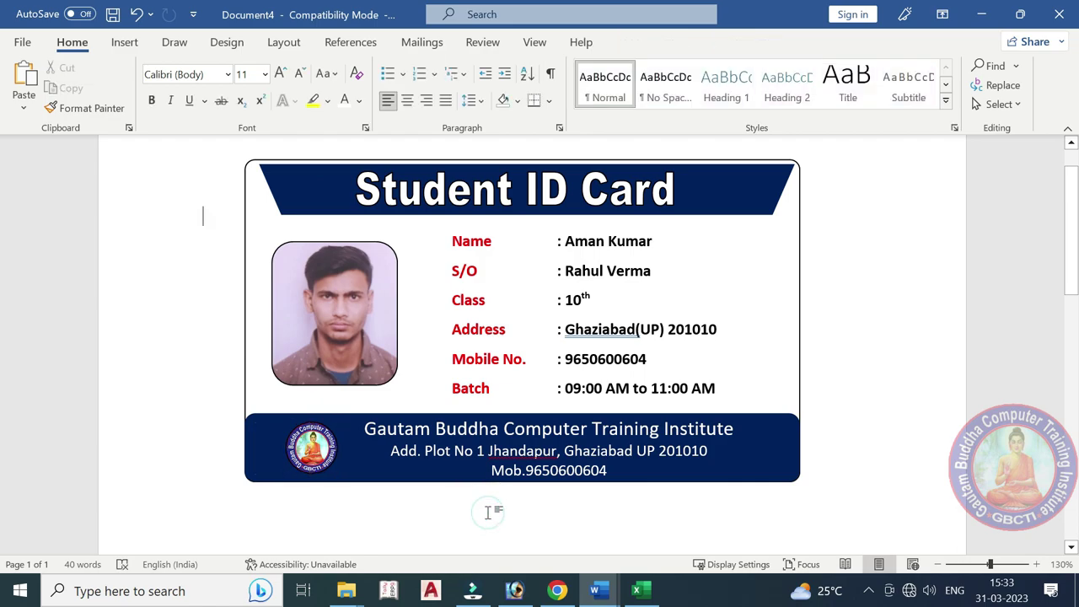